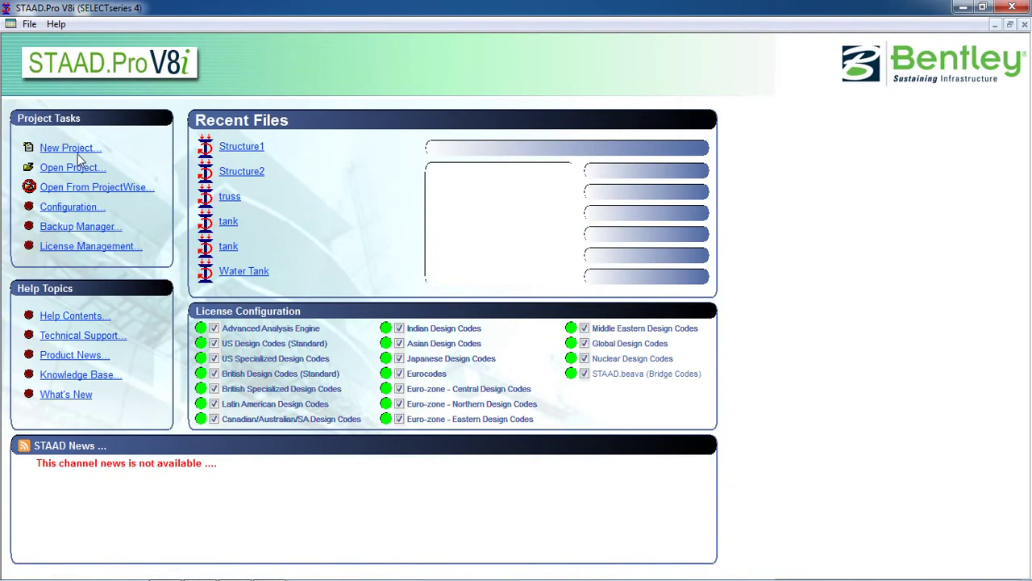
# Create a new Space project named Structure1 with Meter and KiloNewton units, starting in Add Beam mode.
pyautogui.click(359, 178)
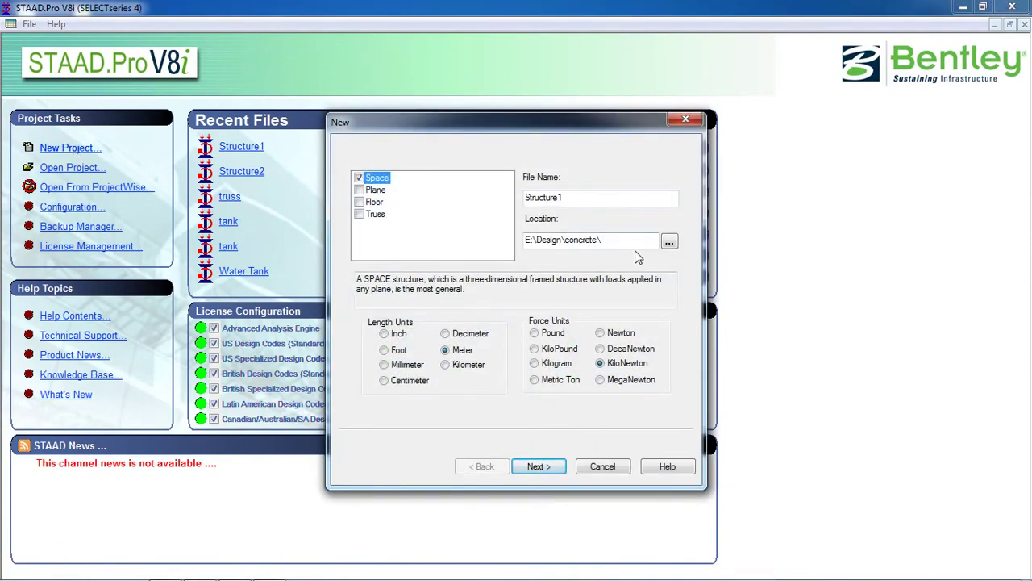
pyautogui.click(539, 466)
pyautogui.click(542, 343)
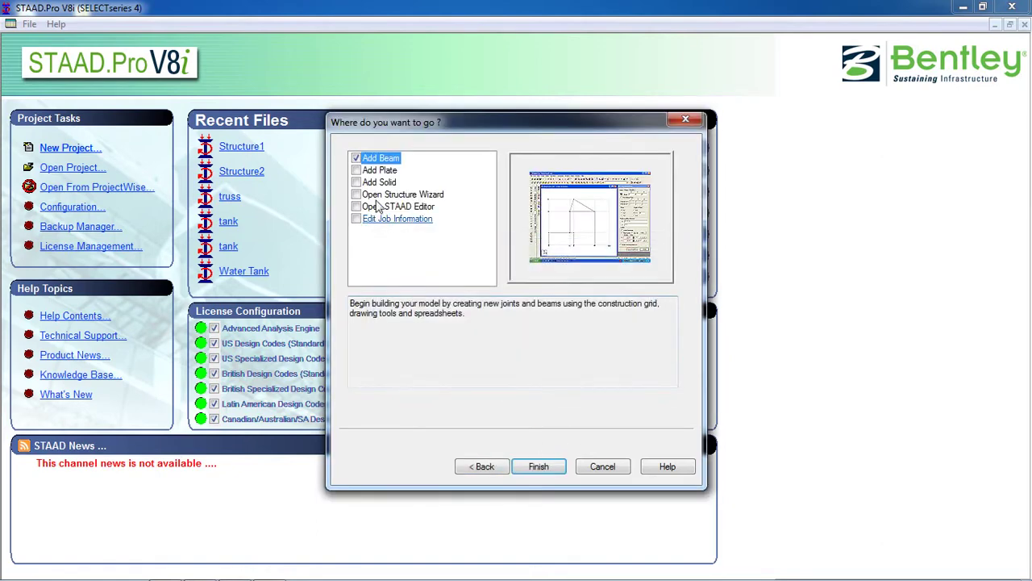
pyautogui.click(541, 466)
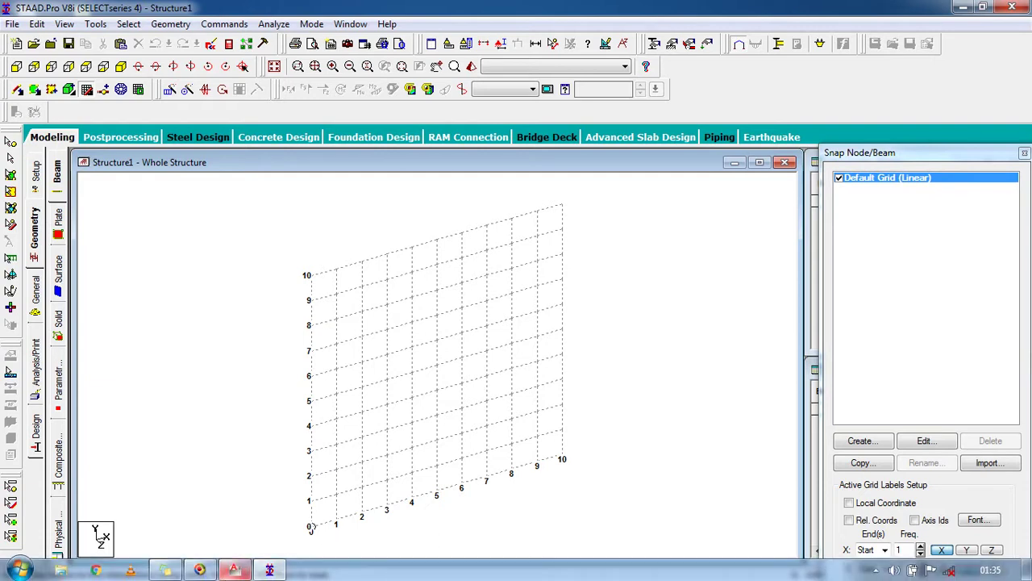
# Switch to the AutoCAD drawing and examine the window opening's width in plan and the lintel position in the building section.
pyautogui.click(234, 570)
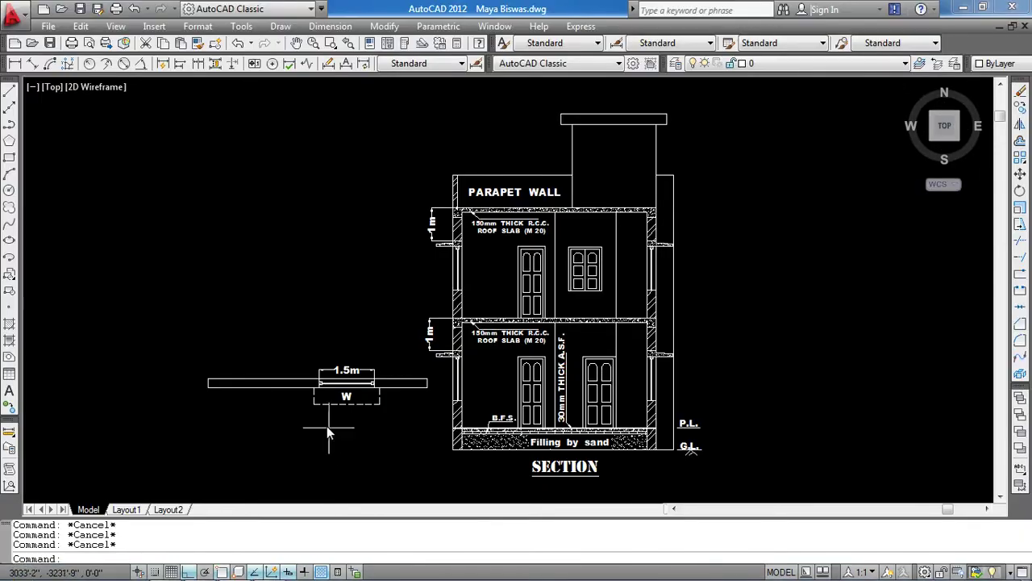
pyautogui.scroll(2, 315, 398)
pyautogui.scroll(2, 315, 397)
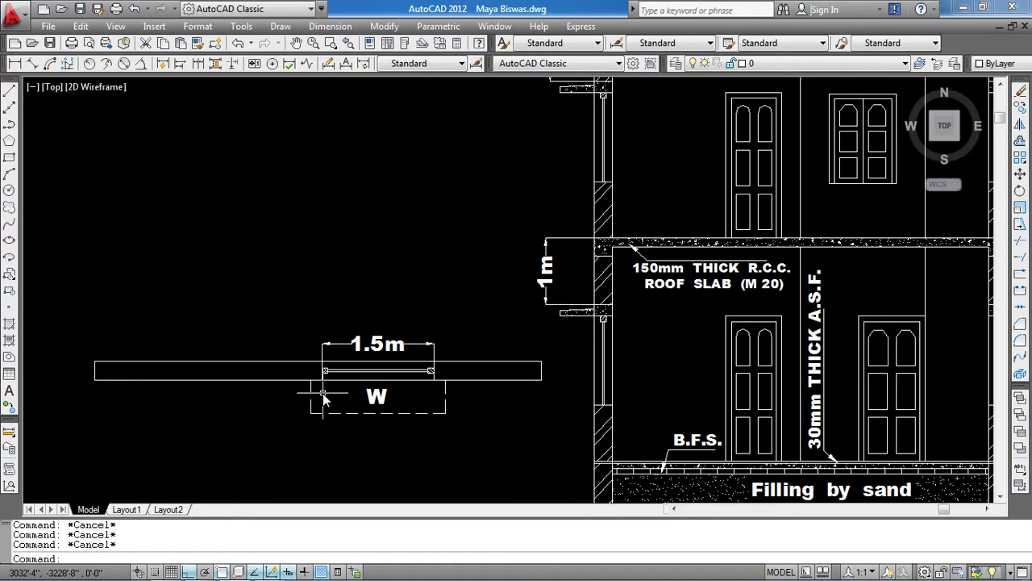
pyautogui.scroll(1, 323, 393)
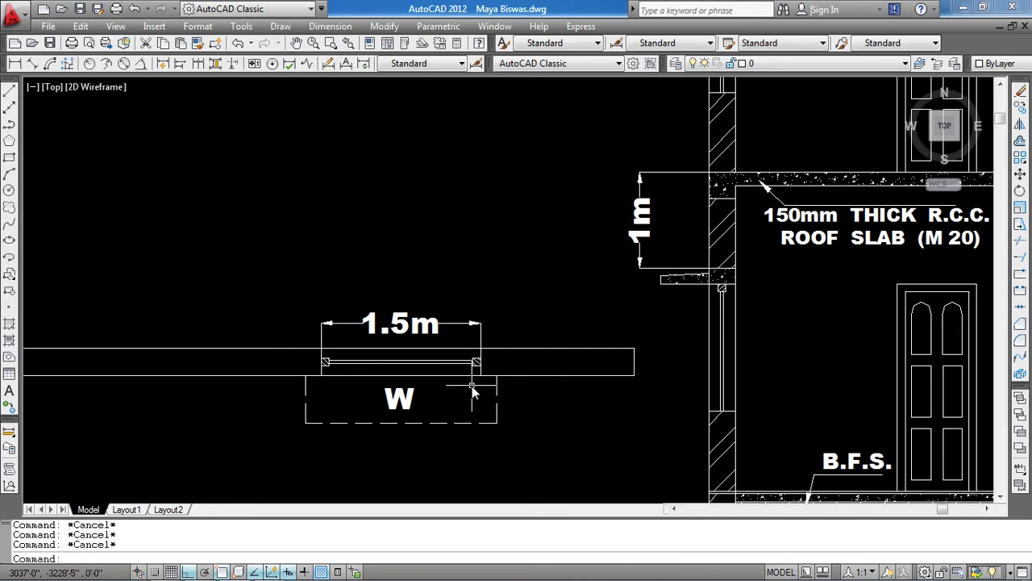
pyautogui.scroll(-2, 472, 385)
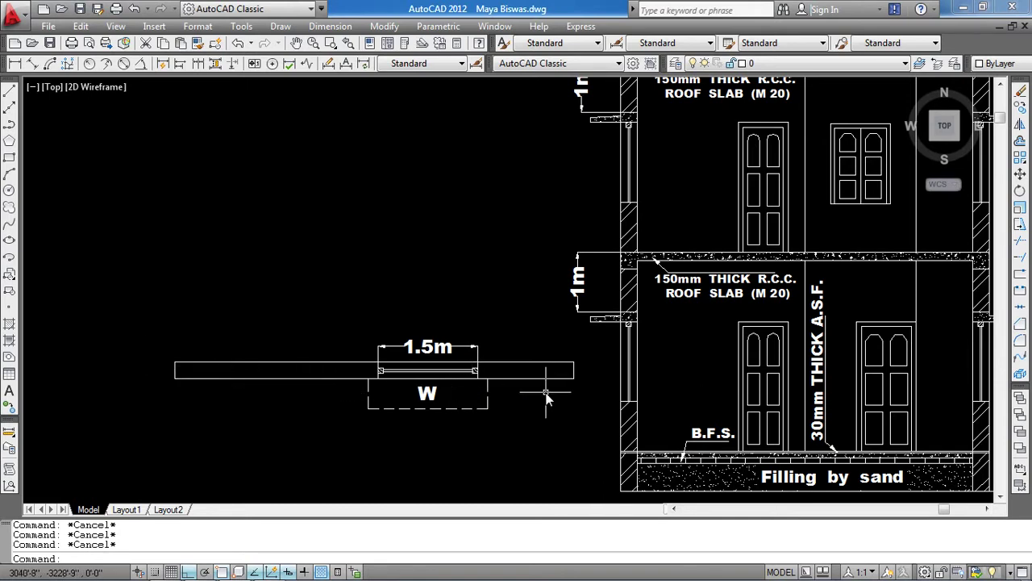
pyautogui.scroll(3, 383, 379)
pyautogui.scroll(2, 383, 379)
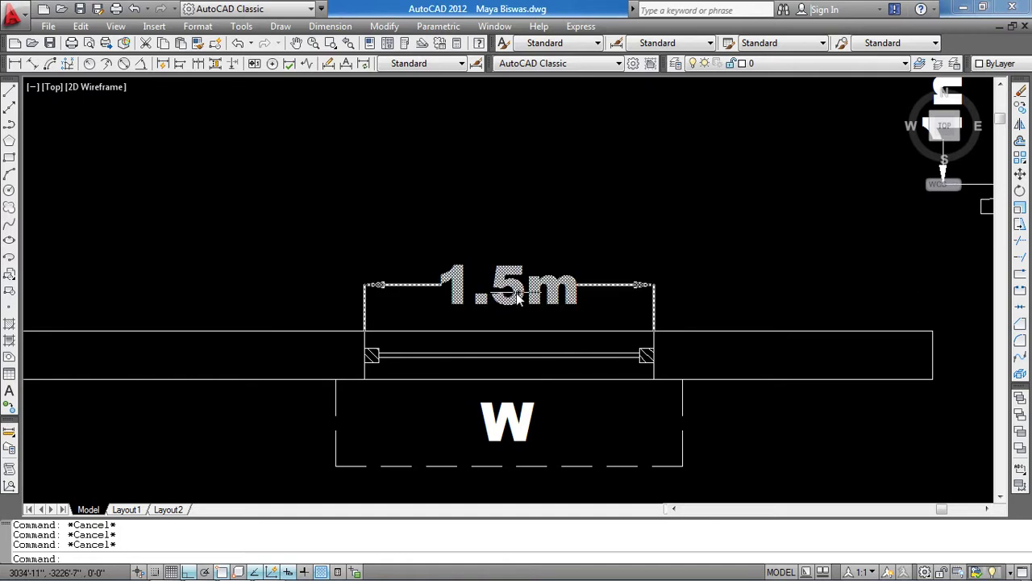
pyautogui.scroll(-5, 516, 304)
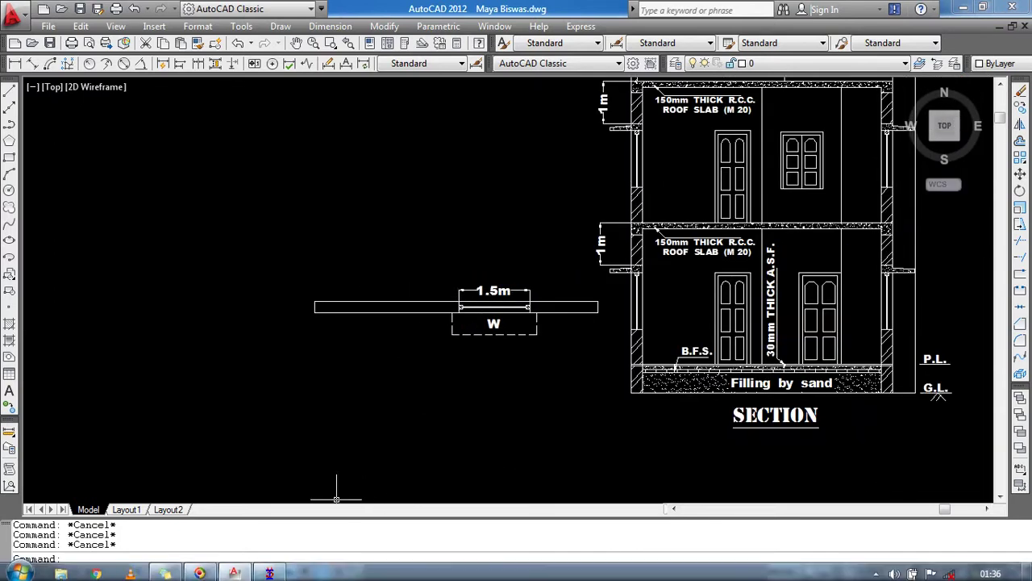
# Return to STAAD.Pro, place a node at the grid origin and close the snap grid.
pyautogui.click(260, 571)
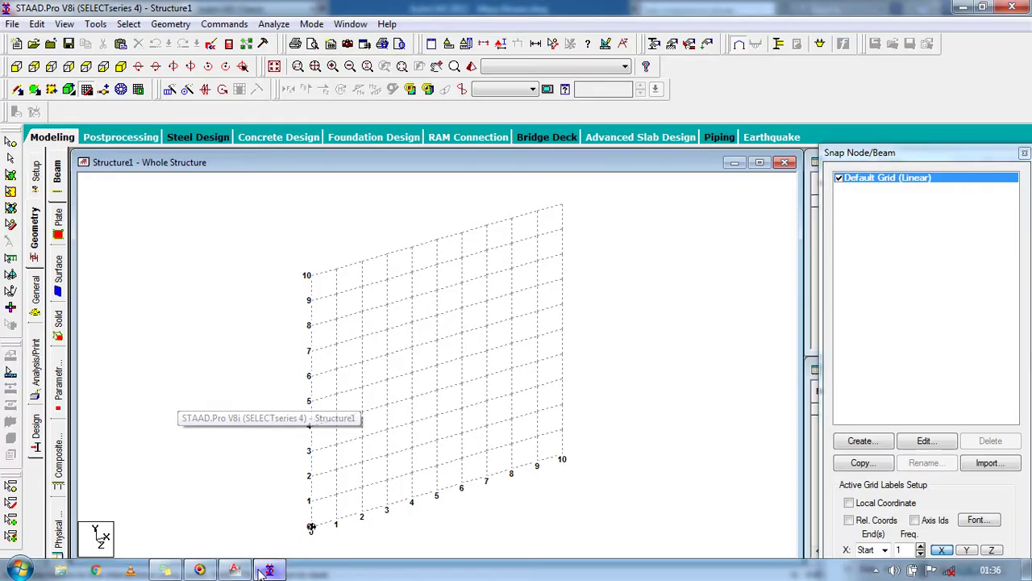
pyautogui.scroll(3, 339, 484)
pyautogui.scroll(-3, 295, 475)
pyautogui.scroll(1, 282, 464)
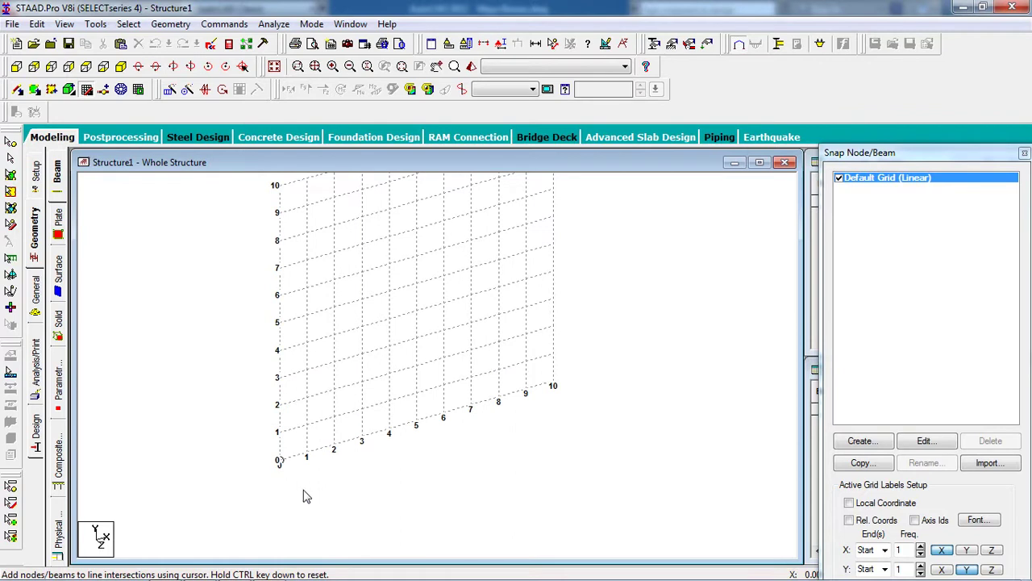
pyautogui.click(279, 462)
pyautogui.click(87, 90)
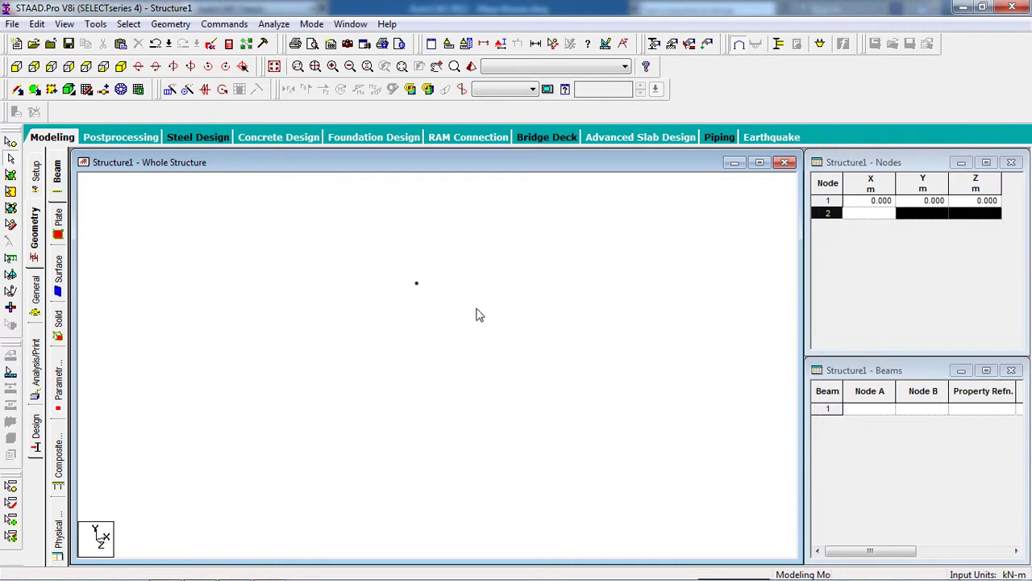
# Copy the origin node and paste it 1.5 m away in the X direction, then clear the selection.
pyautogui.click(10, 158)
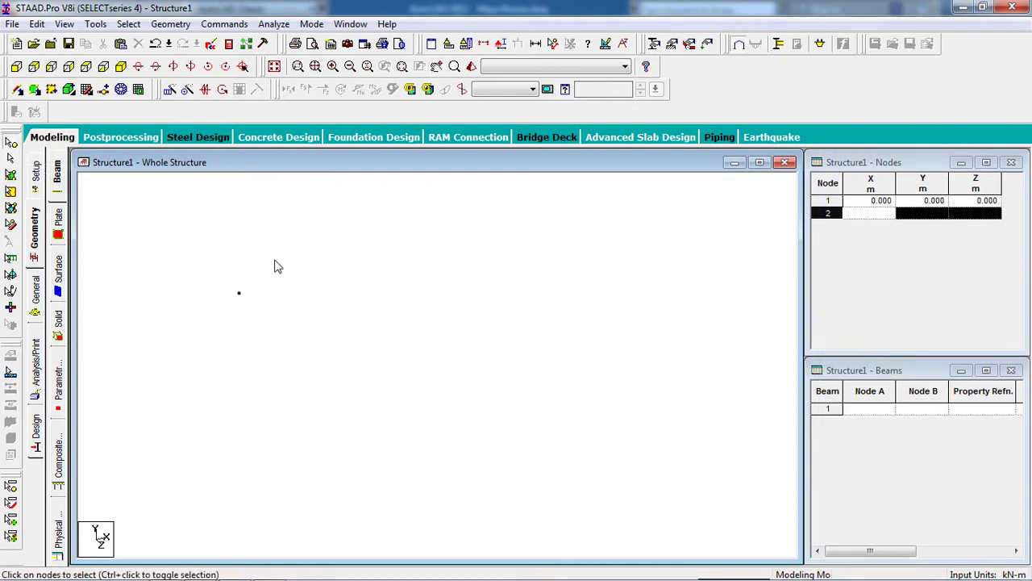
pyautogui.click(238, 293)
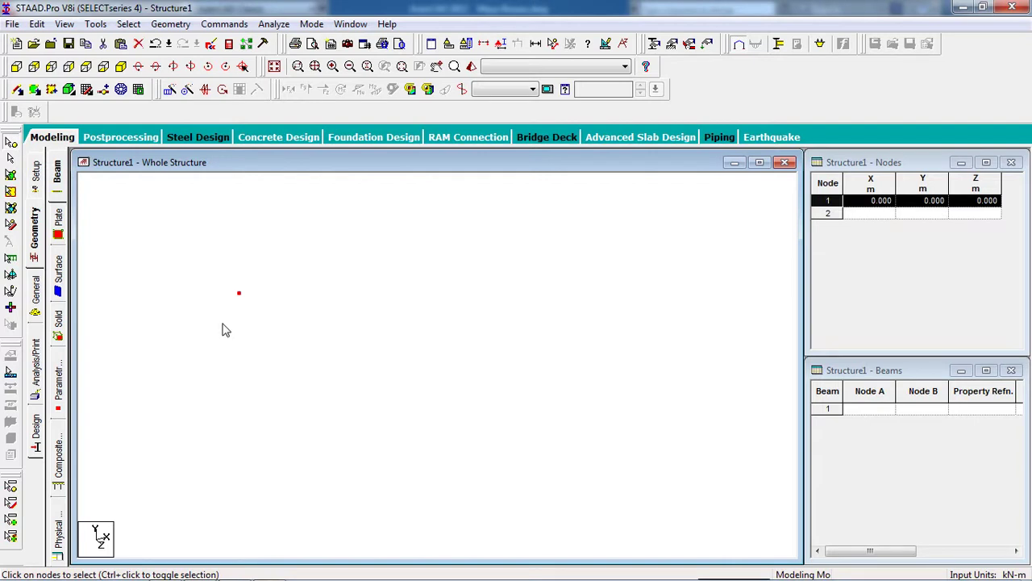
pyautogui.hotkey('ctrl', 'v')
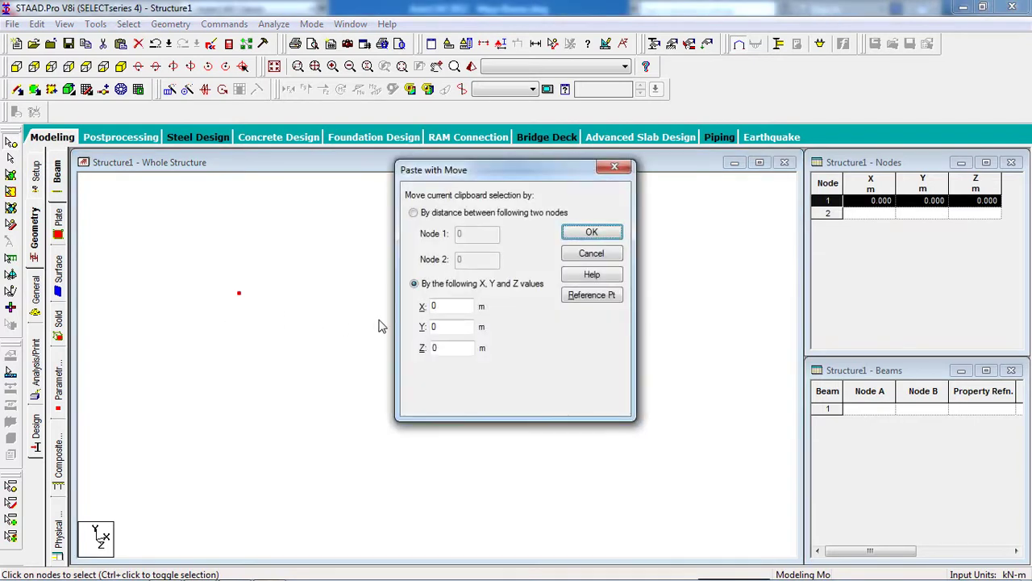
pyautogui.click(443, 309)
pyautogui.moveTo(443, 311); pyautogui.dragTo(382, 316)
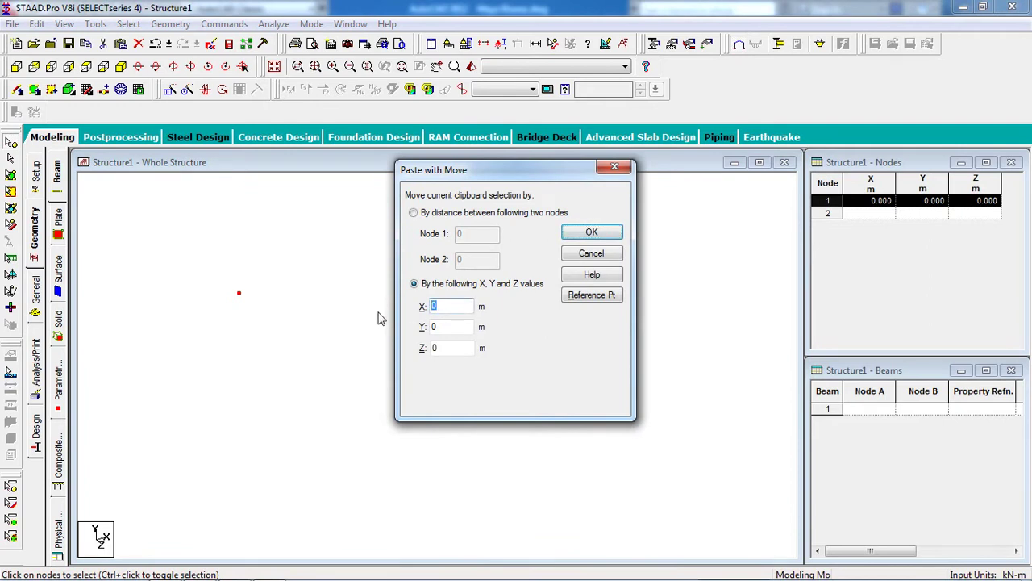
pyautogui.write('1.5')
pyautogui.click(582, 238)
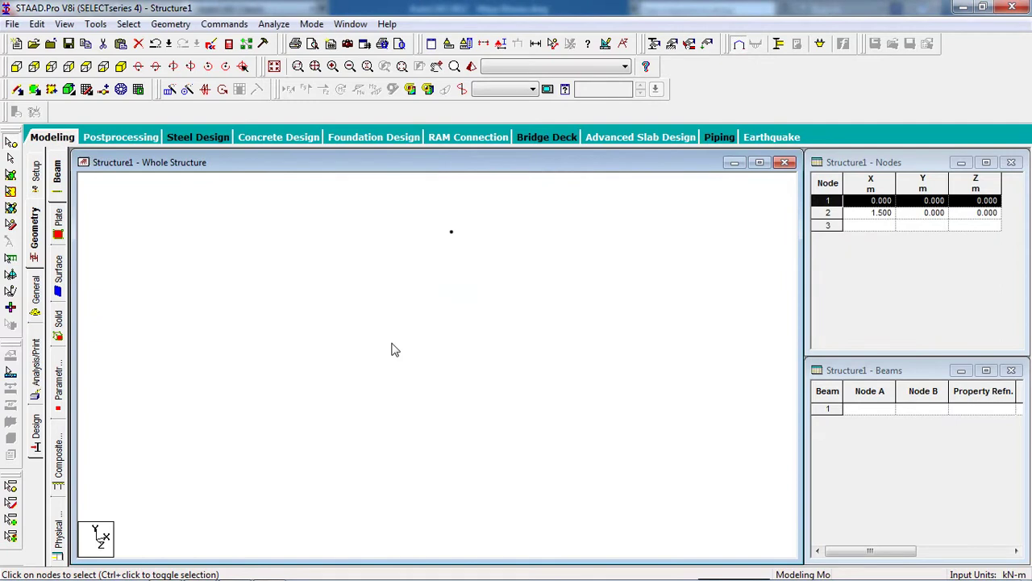
pyautogui.click(305, 343)
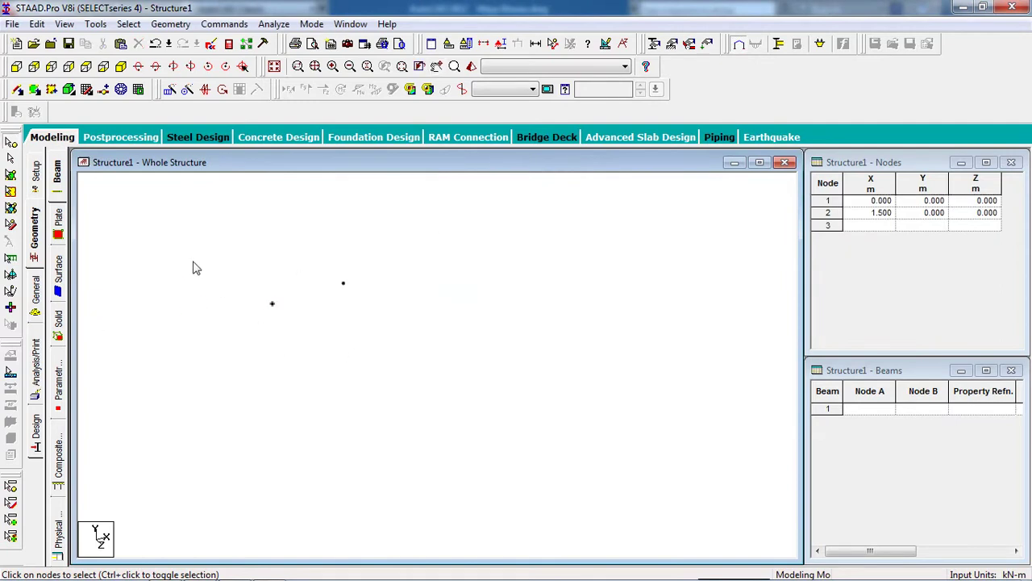
# Add a beam from the origin node to the node at X = 1.5 m.
pyautogui.click(17, 90)
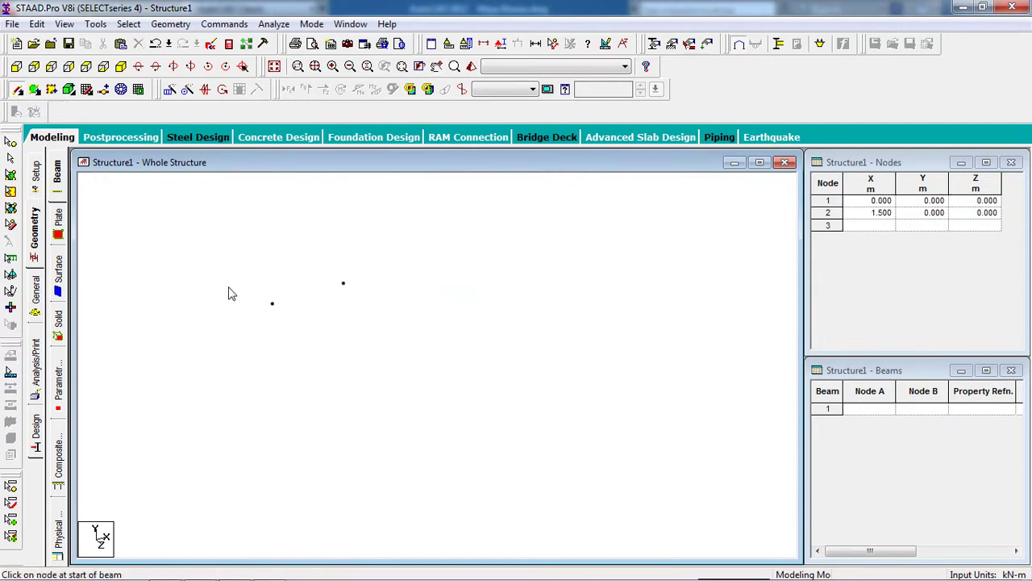
pyautogui.moveTo(274, 305); pyautogui.dragTo(346, 287)
pyautogui.scroll(3, 306, 298)
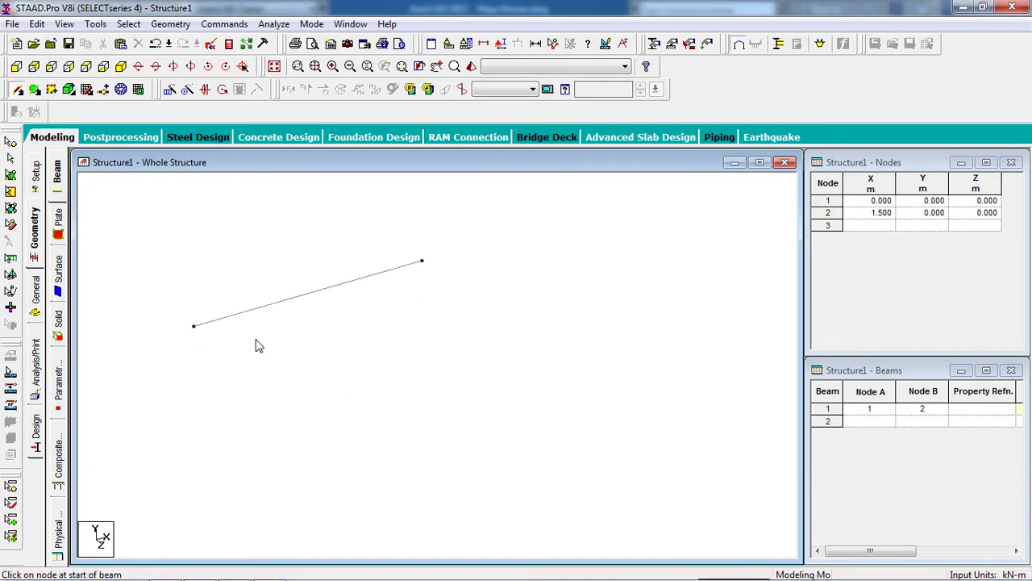
# Create a Fixed support definition and select it in the supports list.
pyautogui.click(671, 44)
pyautogui.moveTo(137, 23); pyautogui.dragTo(836, 141)
pyautogui.click(835, 280)
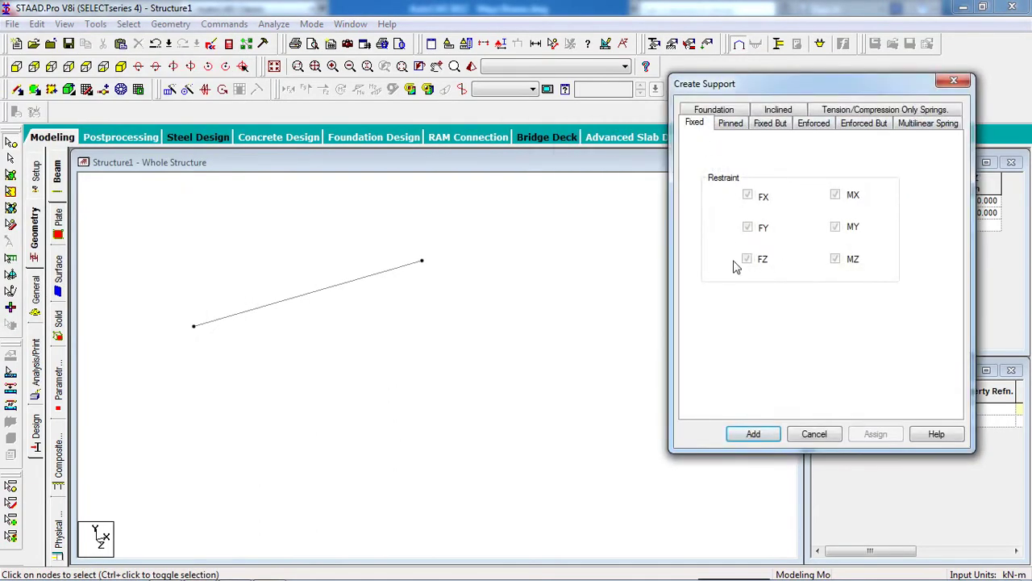
pyautogui.click(772, 434)
pyautogui.click(767, 191)
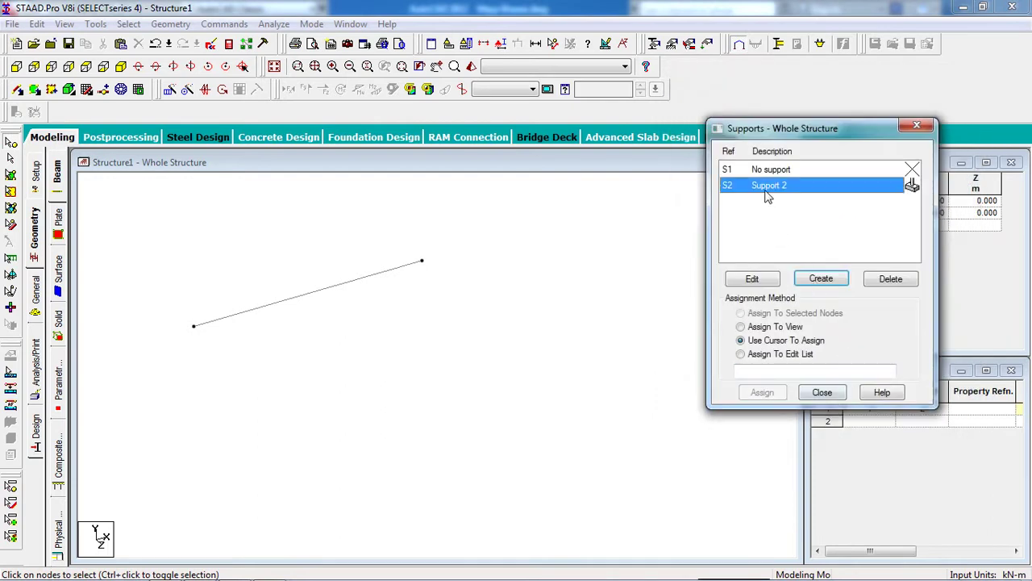
# Assign the fixed support to both end nodes of the beam and close the supports dialog.
pyautogui.moveTo(507, 230); pyautogui.dragTo(122, 359)
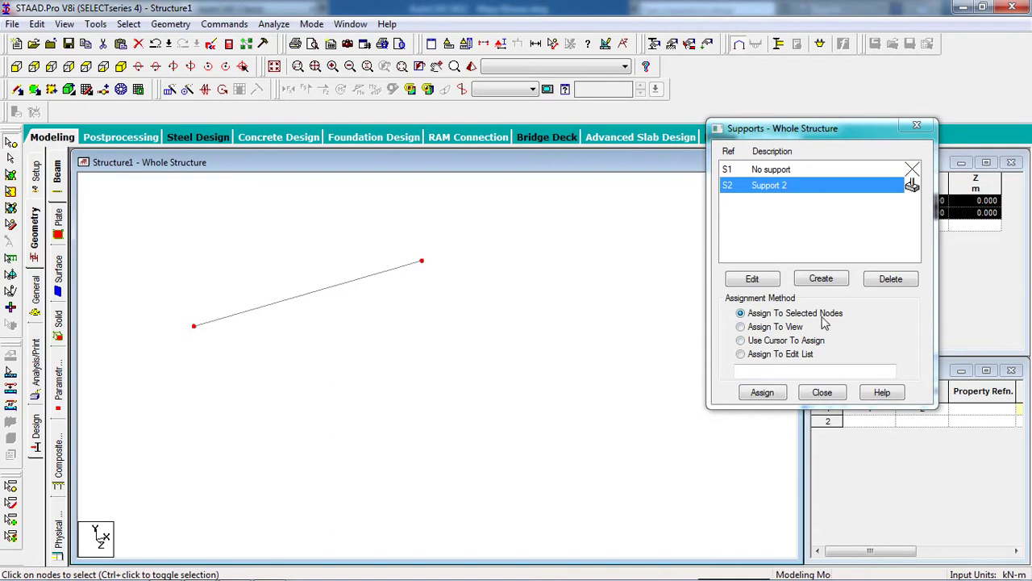
pyautogui.click(762, 391)
pyautogui.click(887, 305)
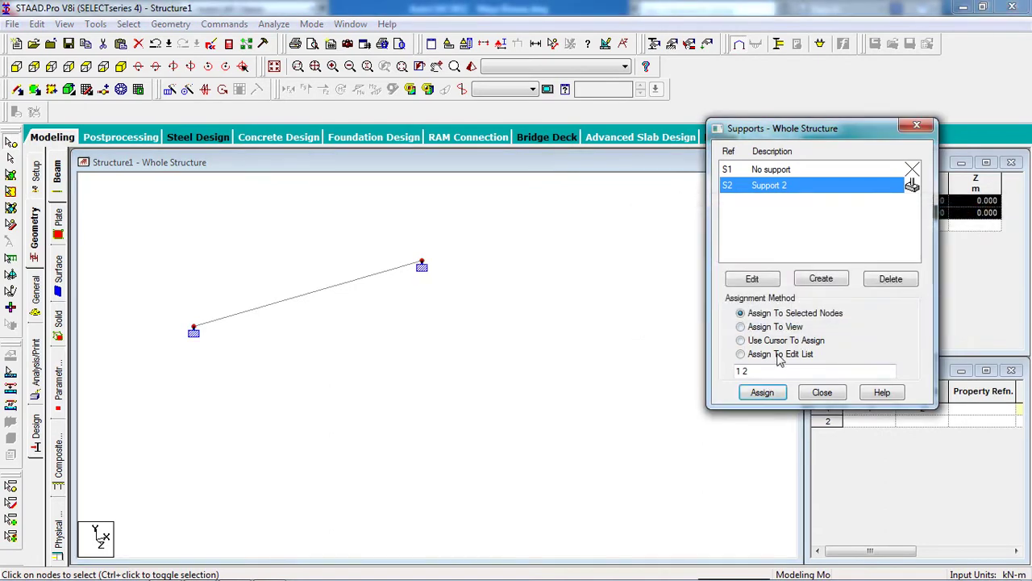
pyautogui.click(822, 392)
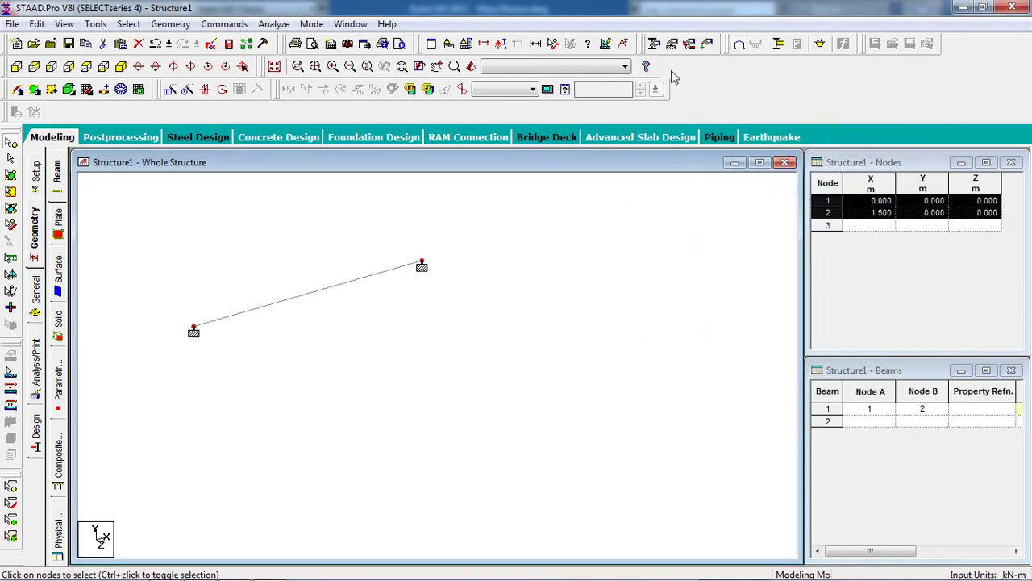
# Define a rectangular concrete section with YD .250 m and ZD .250 m and add it to the properties list.
pyautogui.click(654, 43)
pyautogui.moveTo(104, 38); pyautogui.dragTo(850, 155)
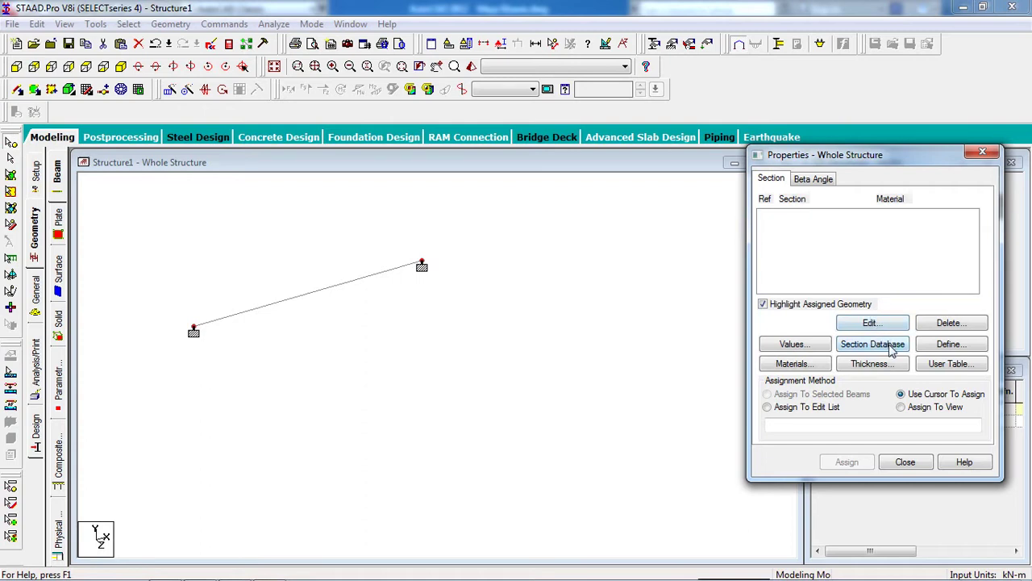
pyautogui.click(950, 344)
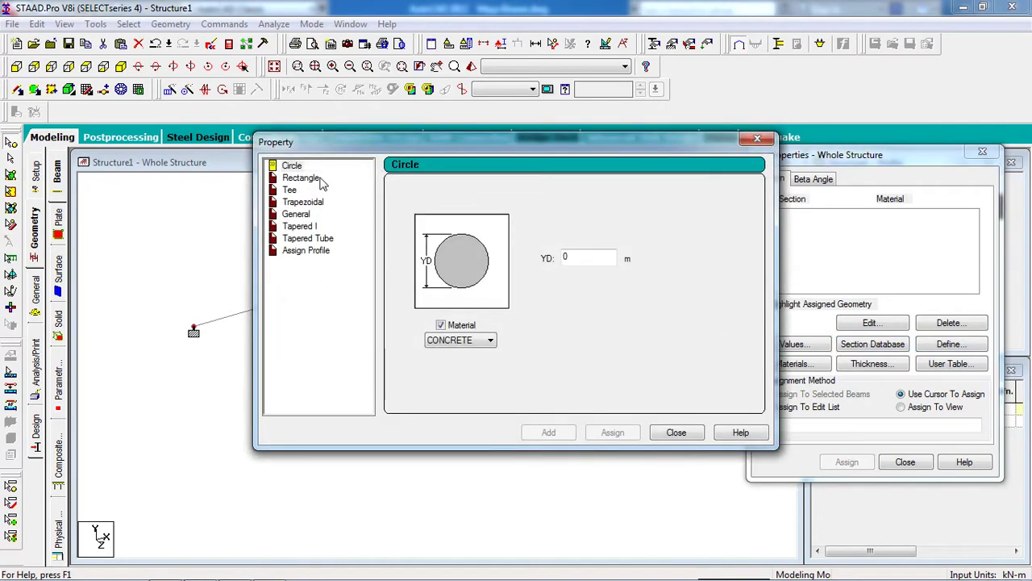
pyautogui.click(319, 179)
pyautogui.click(593, 255)
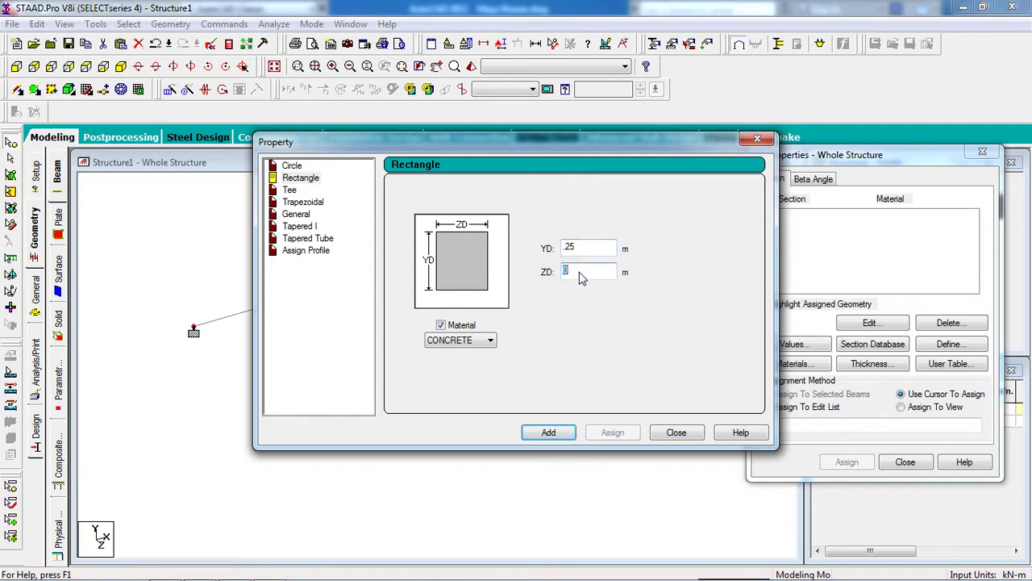
pyautogui.write('.250')
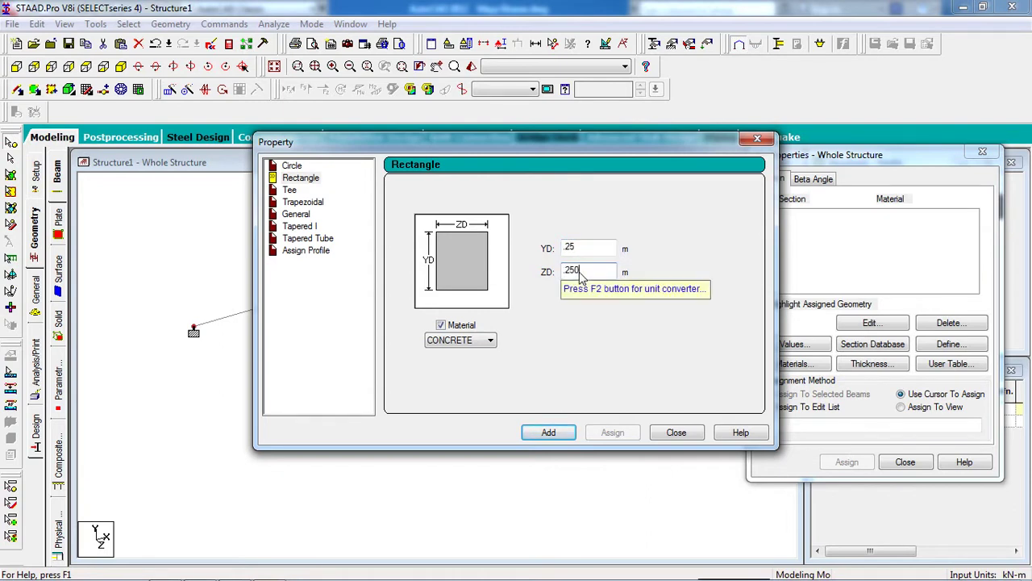
pyautogui.click(603, 253)
pyautogui.write('0')
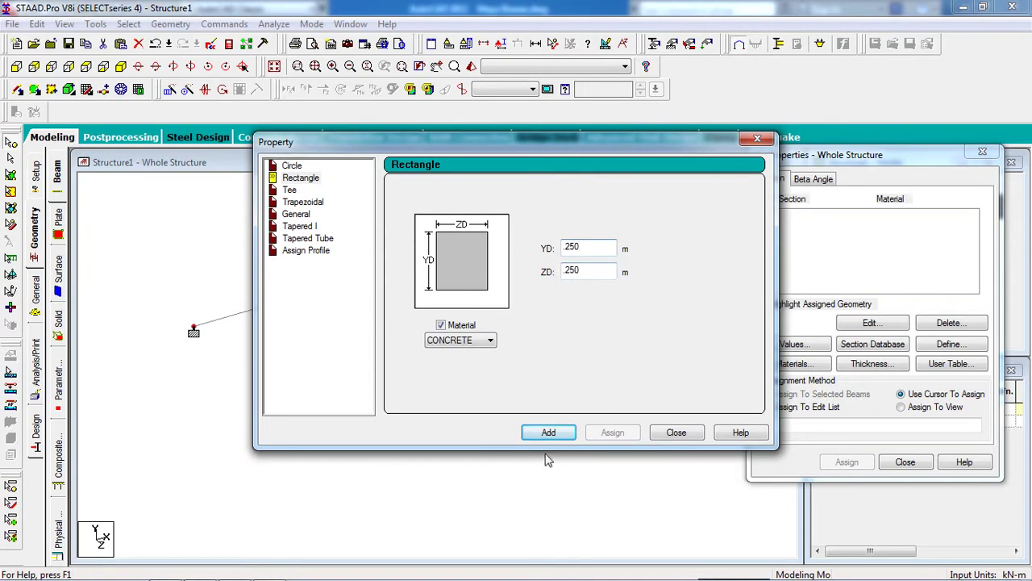
pyautogui.click(548, 432)
pyautogui.click(676, 432)
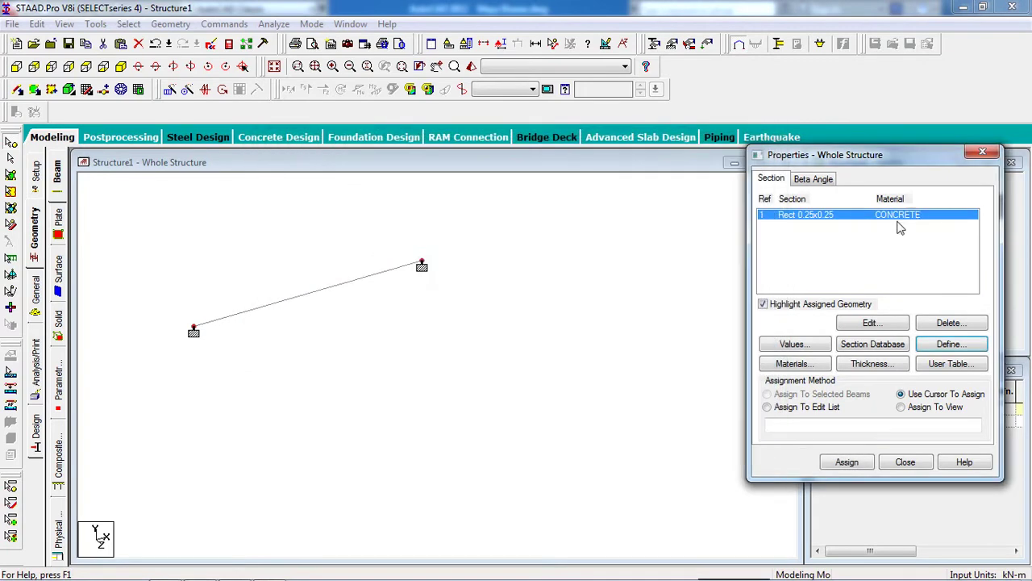
# Assign the Rect 0.25x0.25 concrete section to the beam.
pyautogui.click(10, 158)
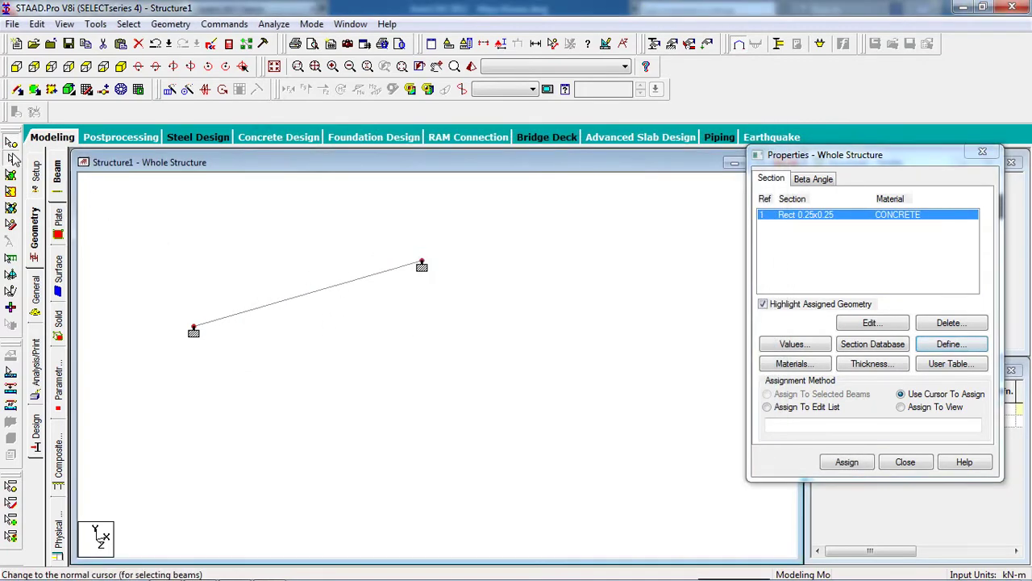
pyautogui.click(327, 289)
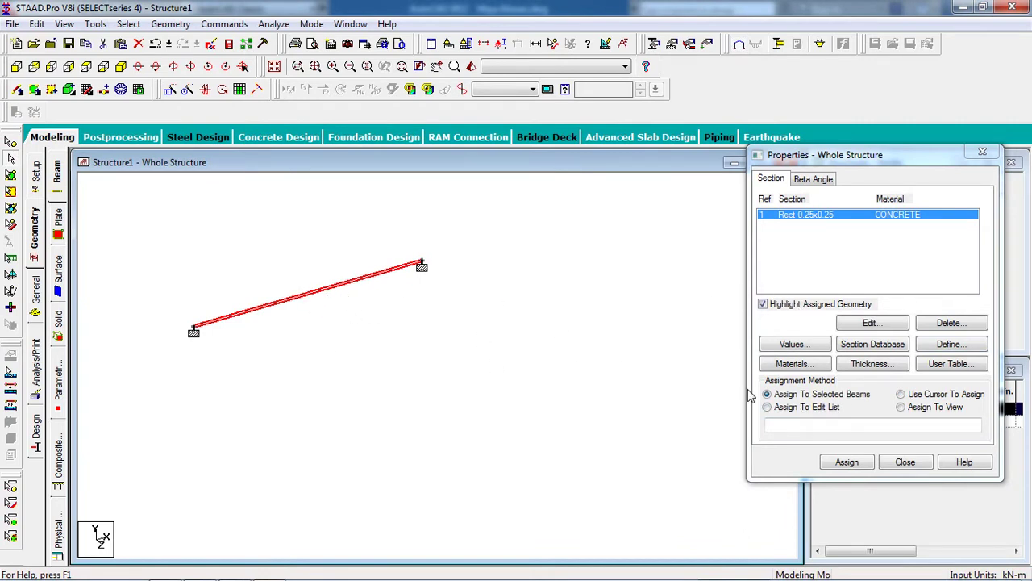
pyautogui.click(846, 461)
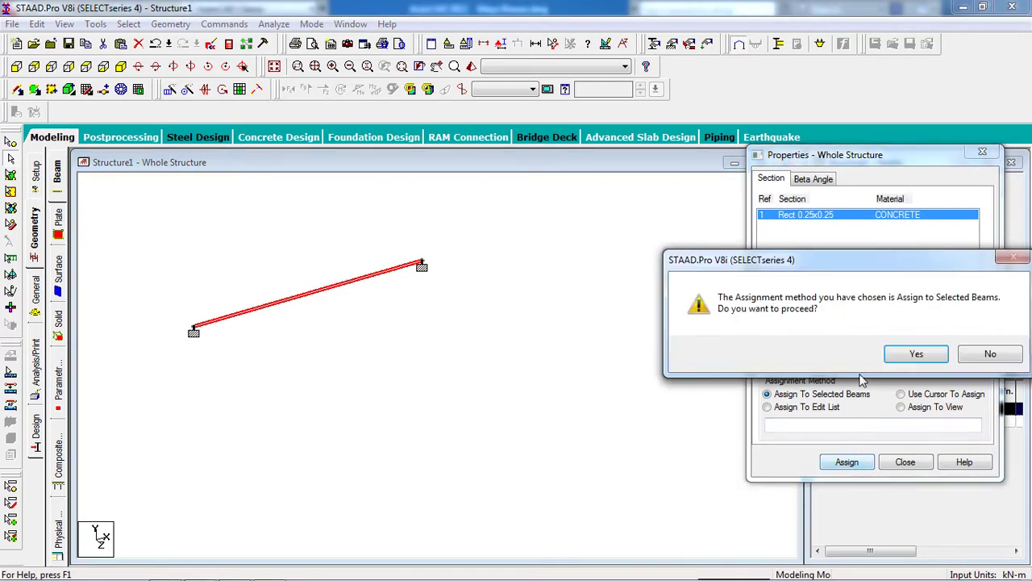
pyautogui.click(895, 353)
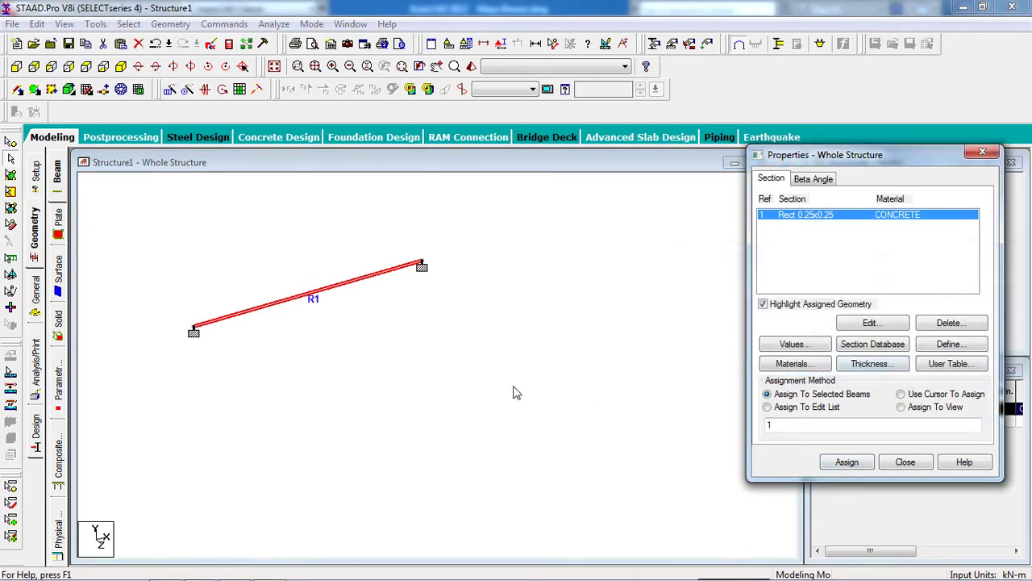
# Create primary load case 1 titled dead under the load case details.
pyautogui.click(707, 43)
pyautogui.click(849, 188)
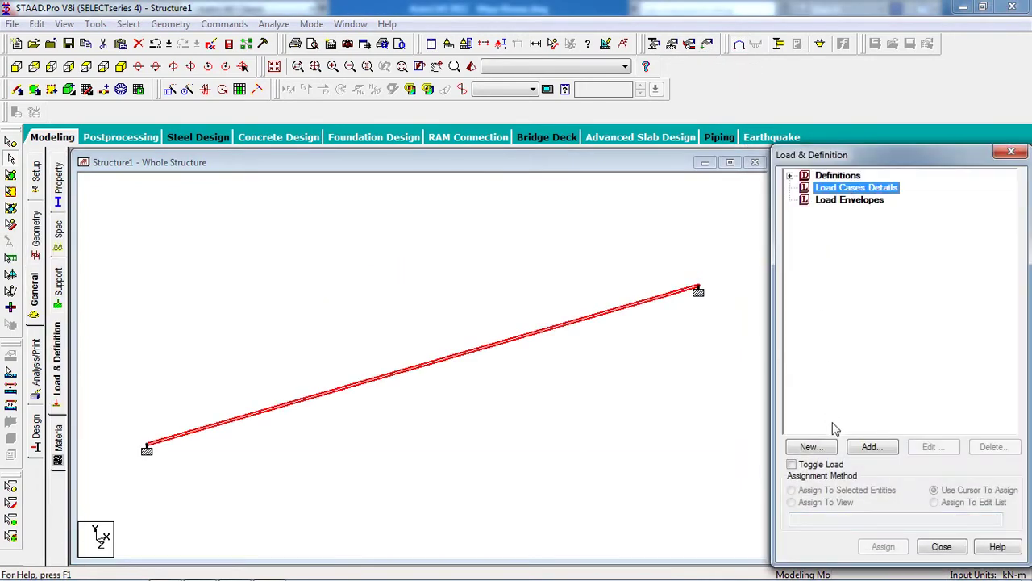
pyautogui.click(871, 447)
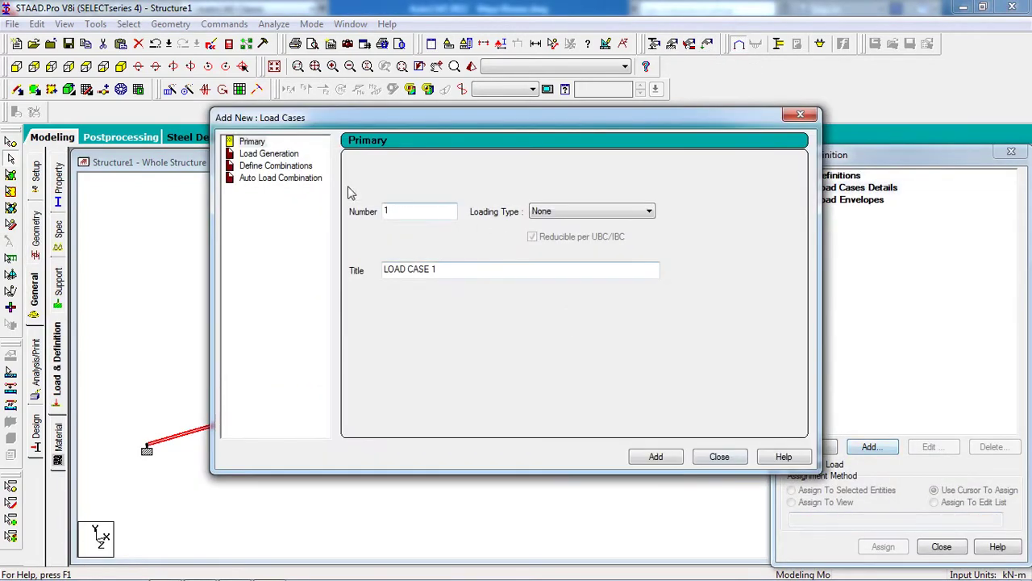
pyautogui.click(564, 212)
pyautogui.click(574, 222)
pyautogui.moveTo(442, 275); pyautogui.dragTo(369, 278)
pyautogui.write('dead')
pyautogui.click(655, 457)
pyautogui.click(718, 456)
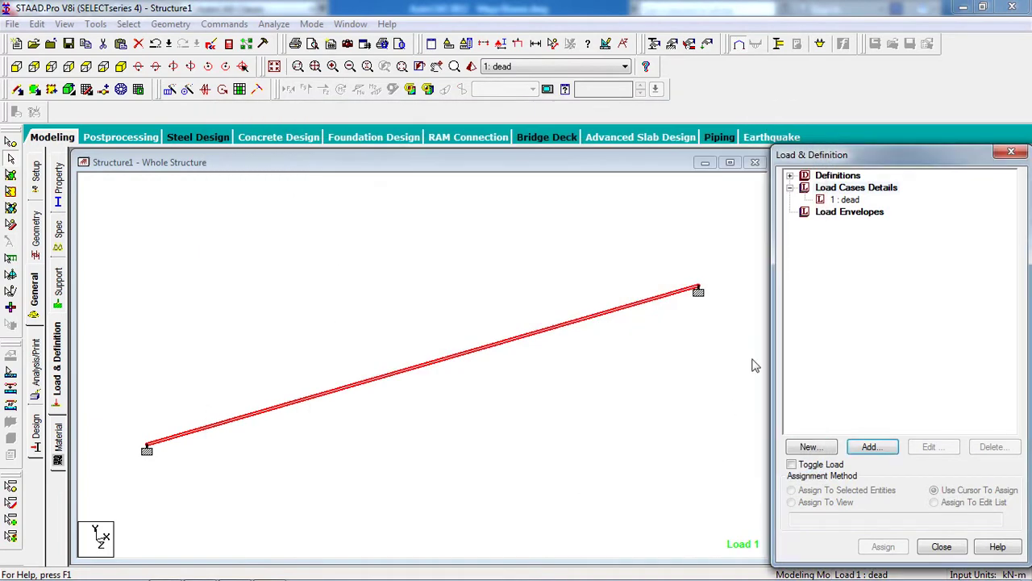
# Add a selfweight load in Y with factor -1 to the dead case and bring up the uniform member force settings.
pyautogui.click(843, 200)
pyautogui.click(876, 448)
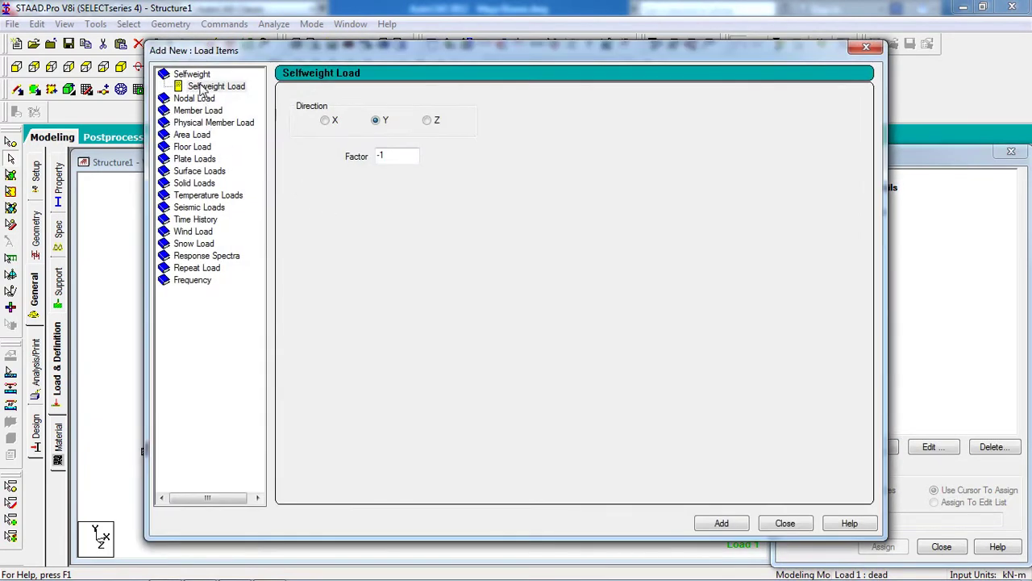
pyautogui.click(201, 87)
pyautogui.click(714, 525)
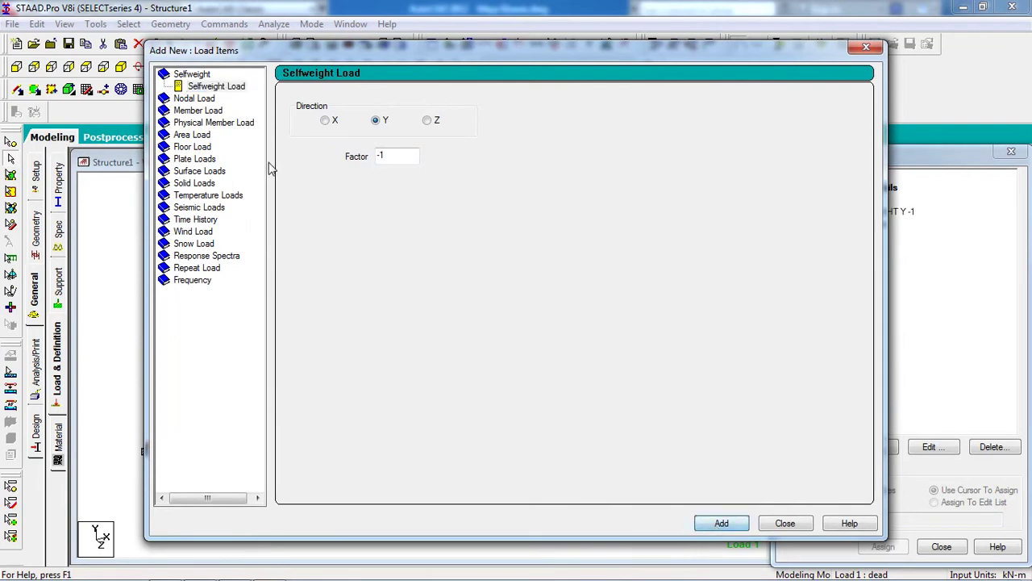
pyautogui.click(203, 113)
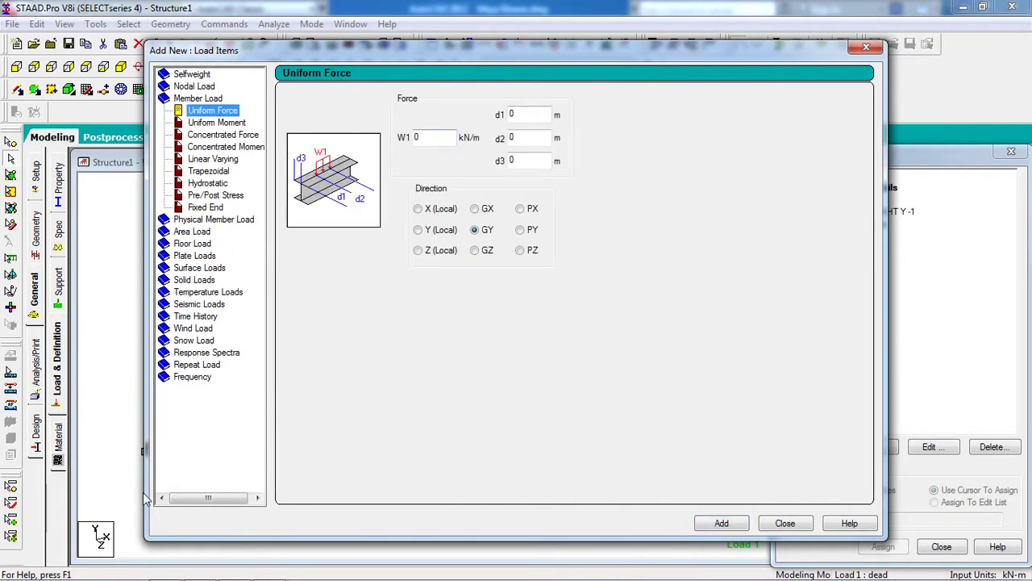
# Switch to the AutoCAD section drawing, examine the wall between lintel and roof slab, and return to STAAD.Pro.
pyautogui.moveTo(46, 577)
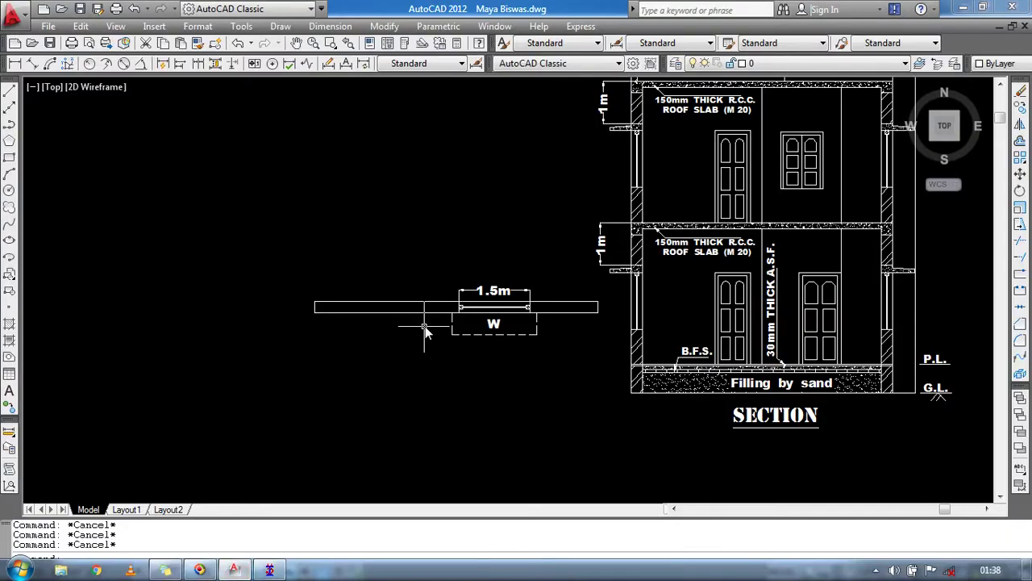
pyautogui.scroll(8, 578, 263)
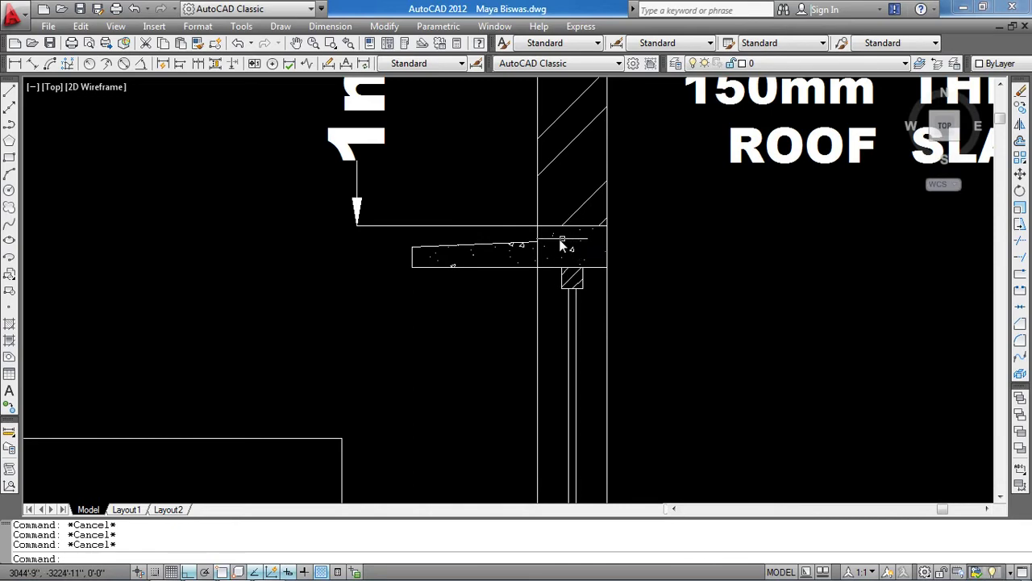
pyautogui.scroll(-5, 663, 246)
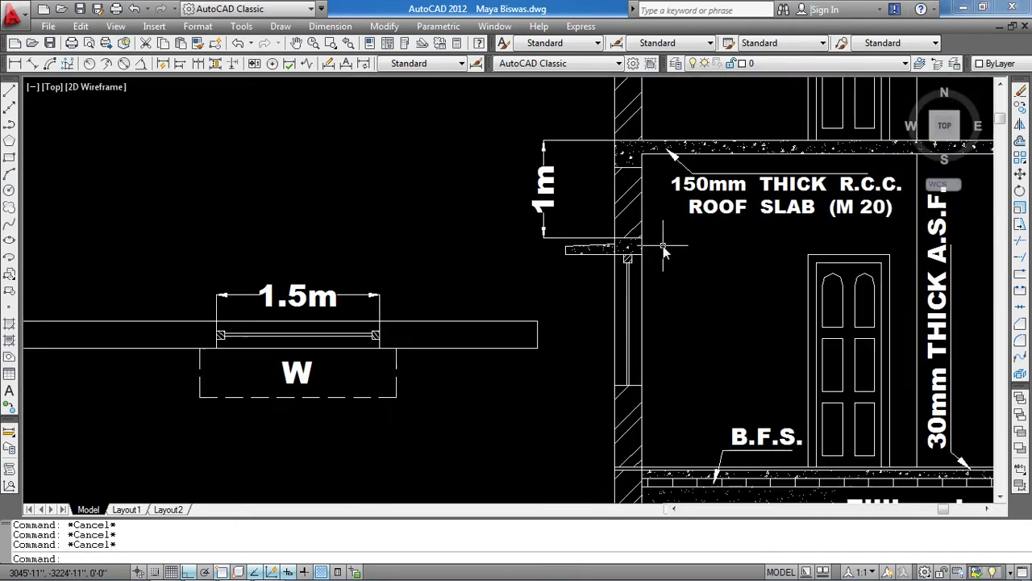
pyautogui.scroll(3, 593, 269)
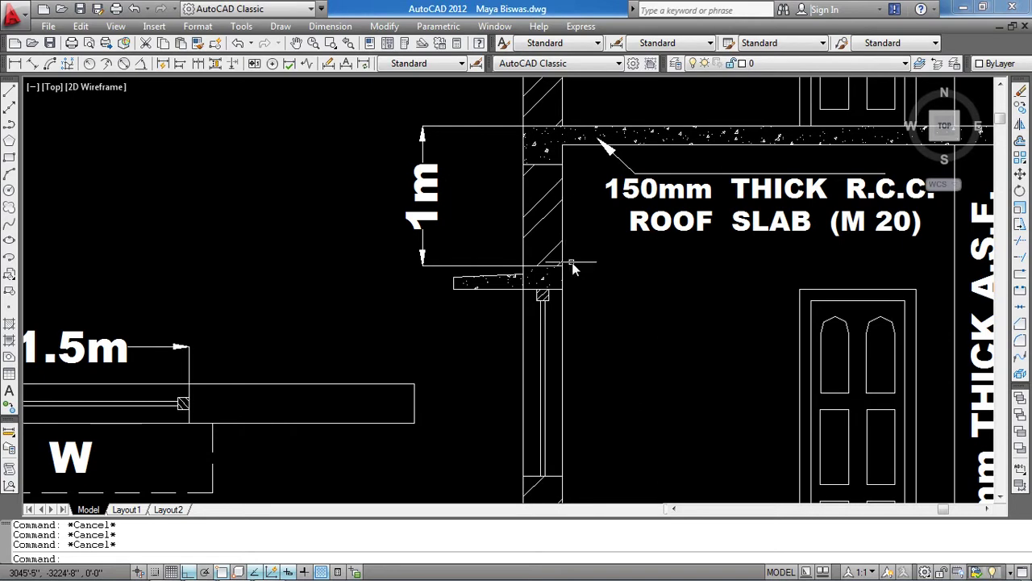
pyautogui.scroll(-1, 566, 273)
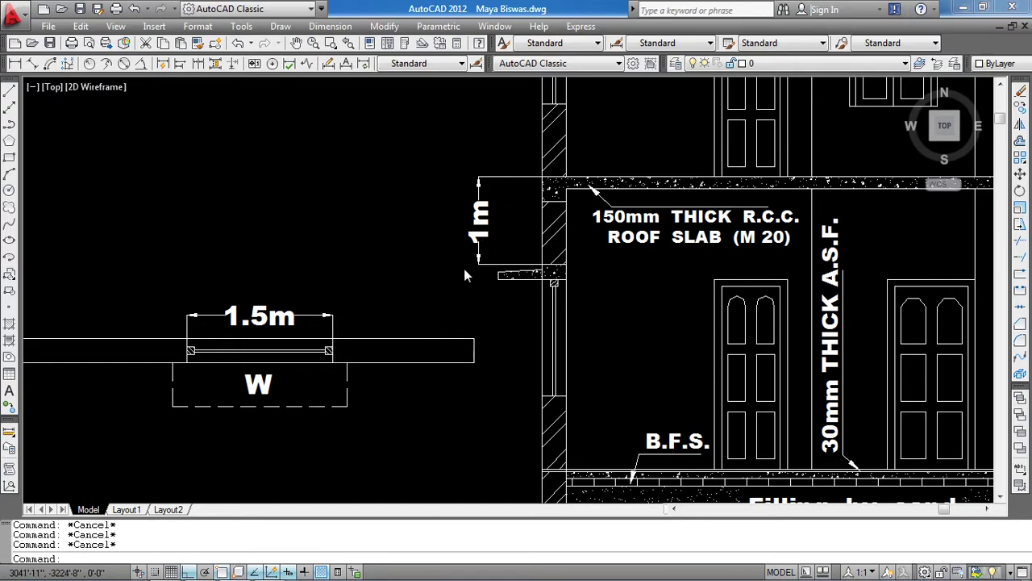
pyautogui.moveTo(320, 577)
pyautogui.click(274, 571)
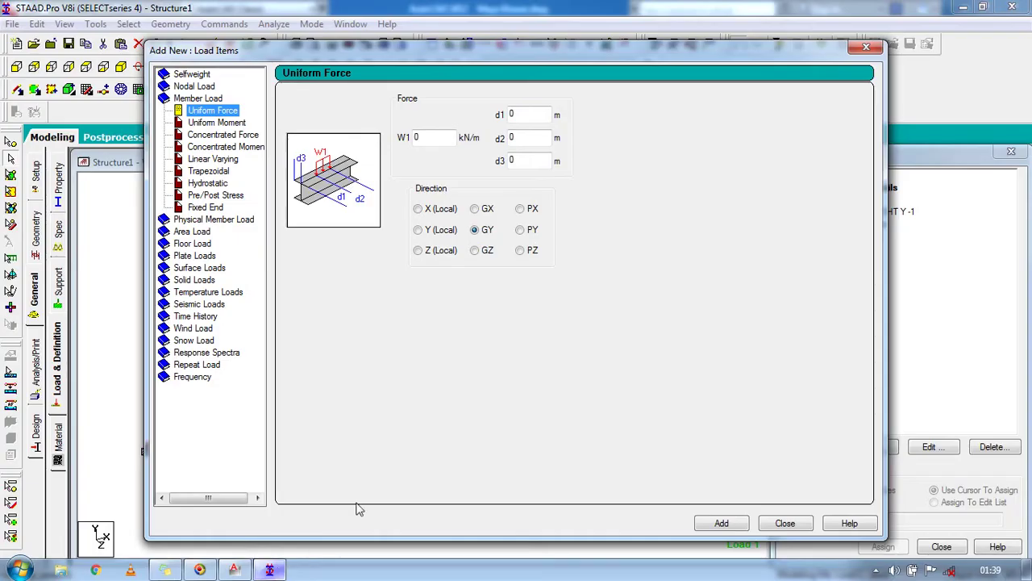
# Add a uniform member force of -6 kN/m in the GY direction to the dead load case.
pyautogui.doubleClick(430, 142)
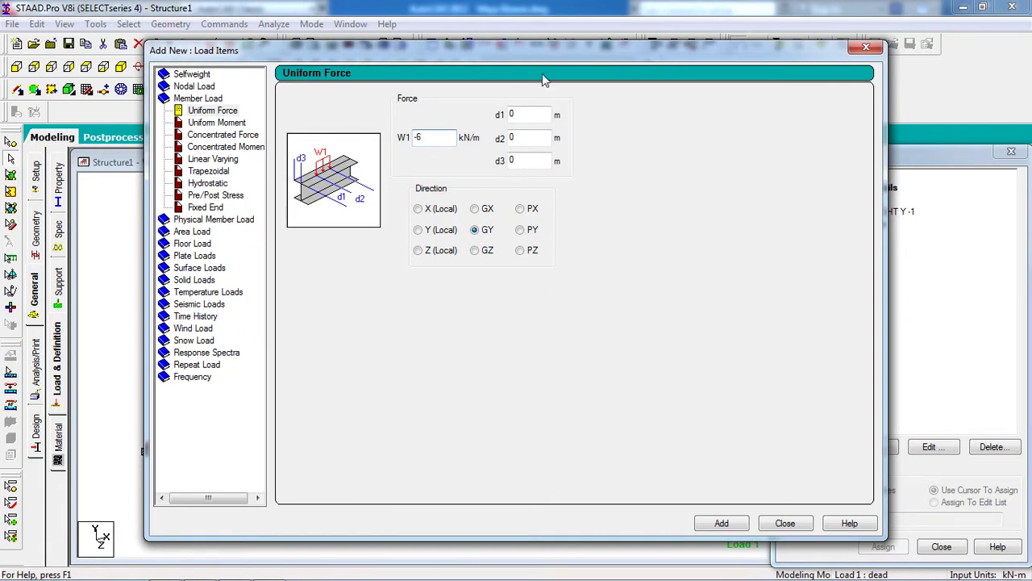
pyautogui.click(721, 523)
pyautogui.click(784, 523)
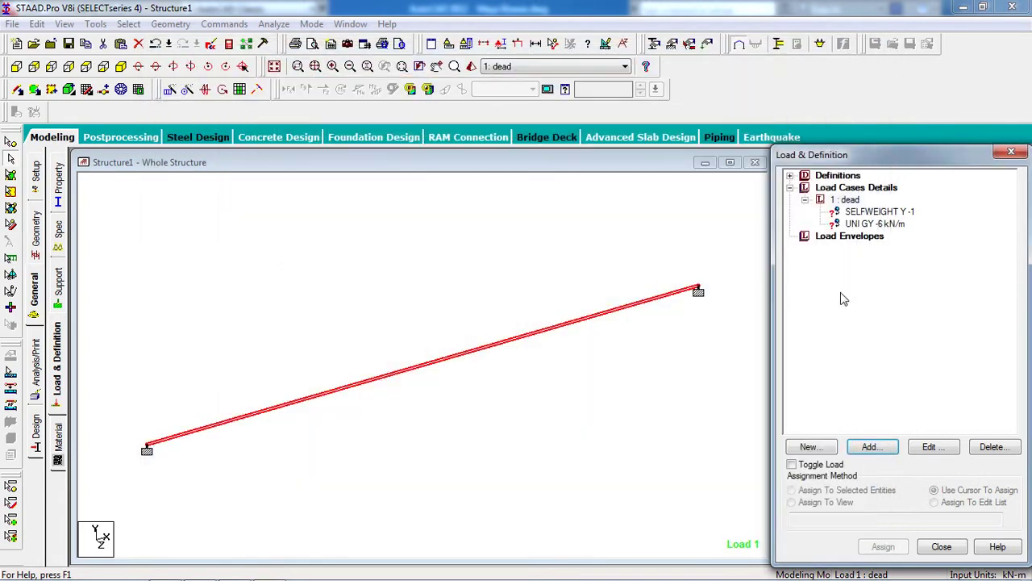
# Assign the selfweight load to the whole view.
pyautogui.click(886, 224)
pyautogui.click(823, 502)
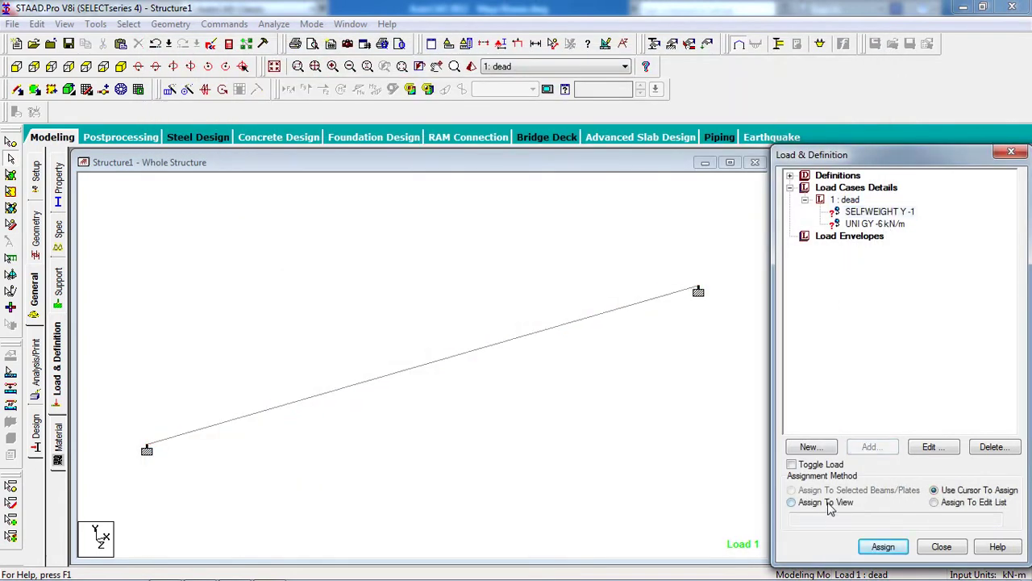
pyautogui.click(884, 548)
pyautogui.click(893, 402)
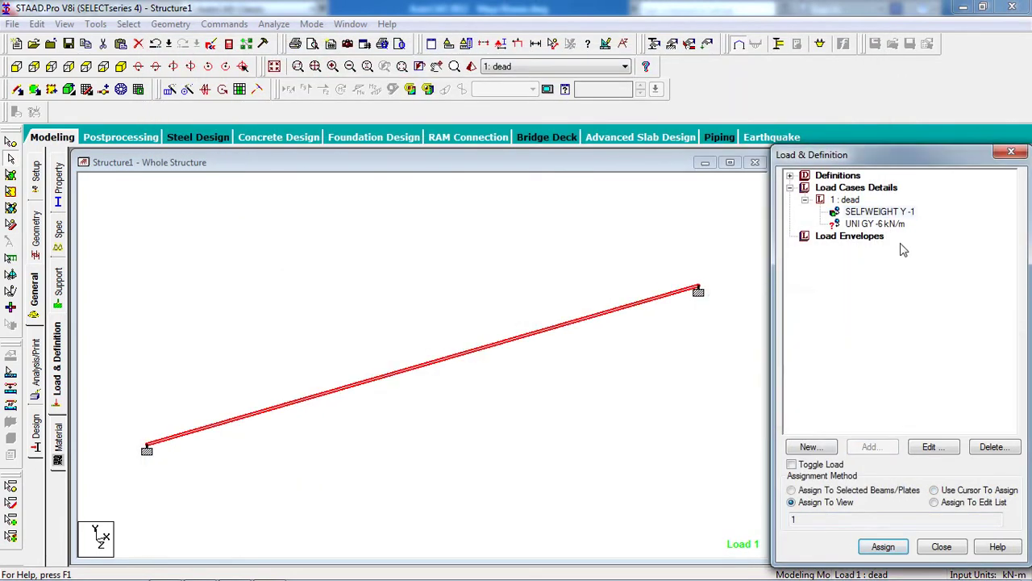
# Switch to AutoCAD to review the wall load above the window lintel, then return to STAAD.Pro and decline the auto-save.
pyautogui.click(894, 226)
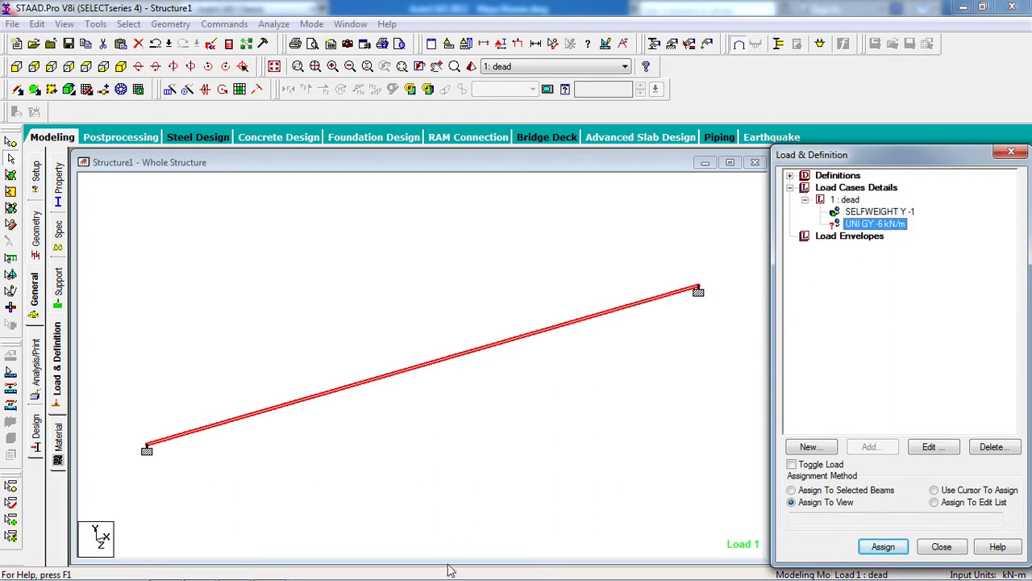
pyautogui.click(234, 574)
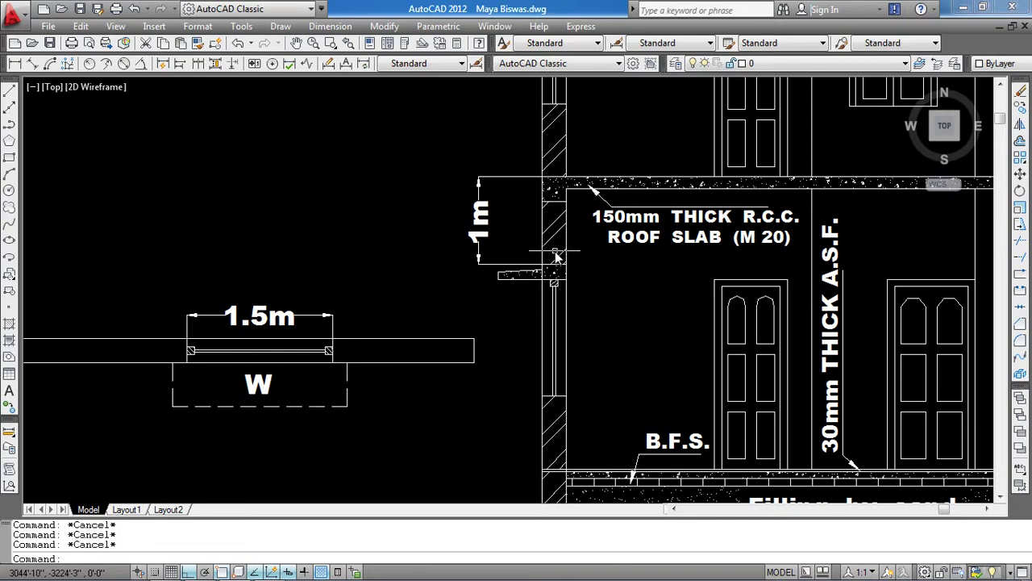
pyautogui.moveTo(556, 234)
pyautogui.press('Escape')
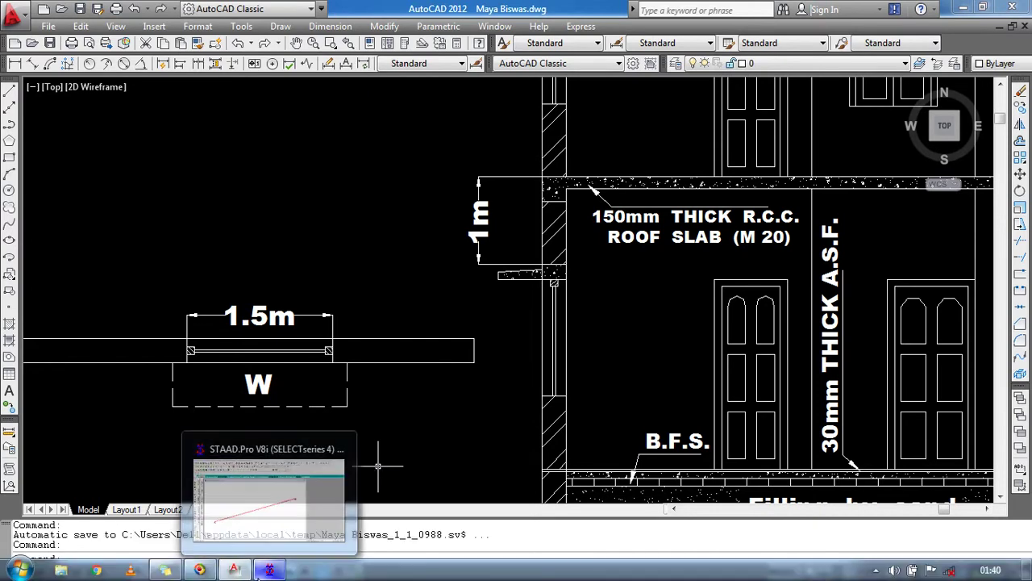
pyautogui.click(269, 571)
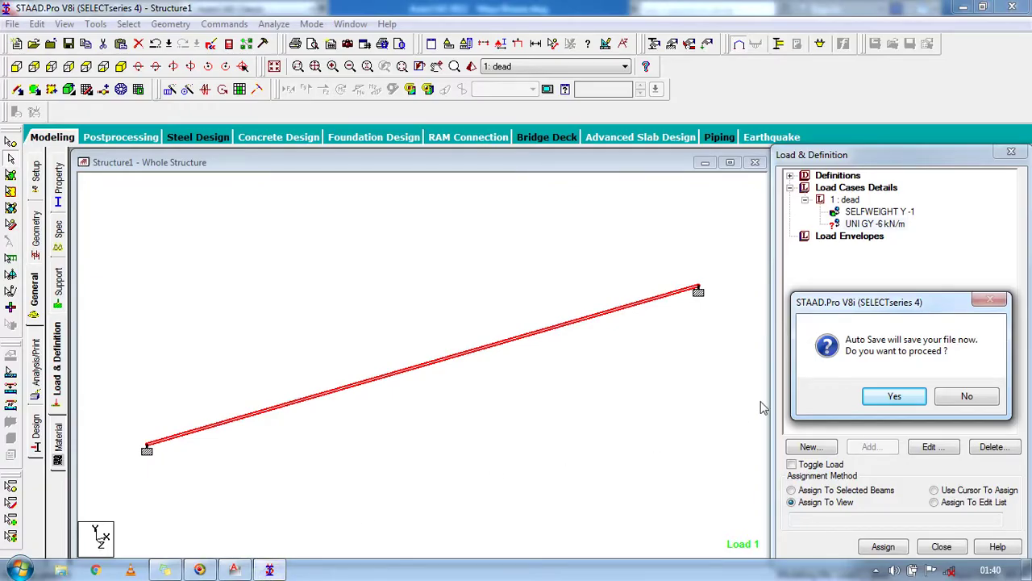
pyautogui.click(955, 404)
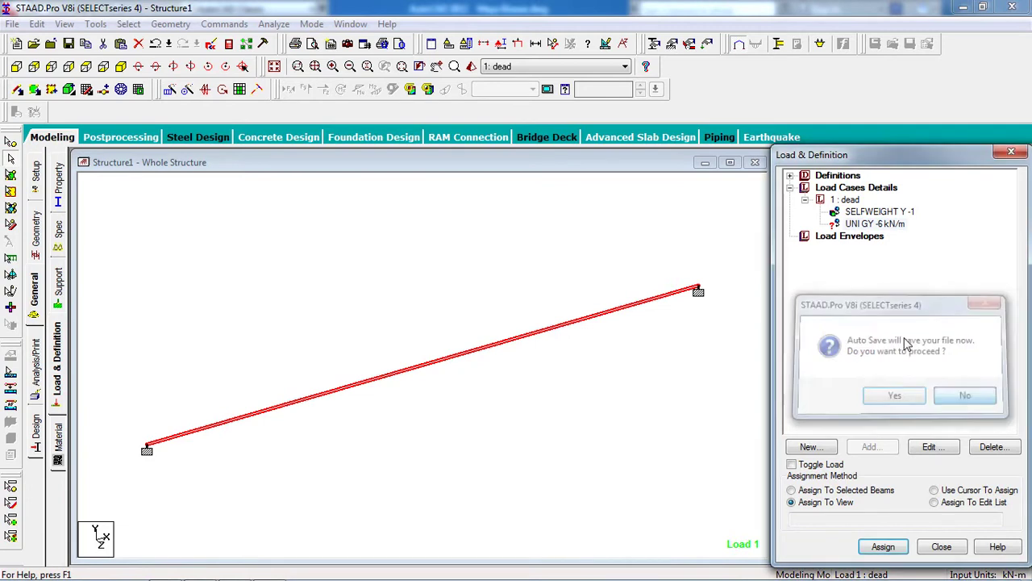
# Assign the -6 kN/m uniform load to the selected beam and fit the load diagram in the view.
pyautogui.click(870, 225)
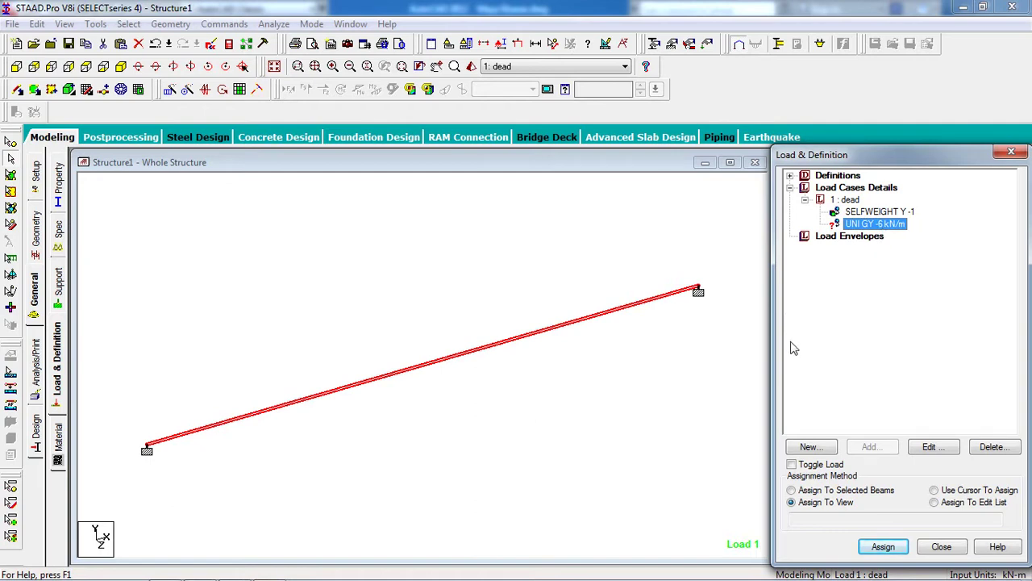
pyautogui.click(608, 320)
pyautogui.click(831, 490)
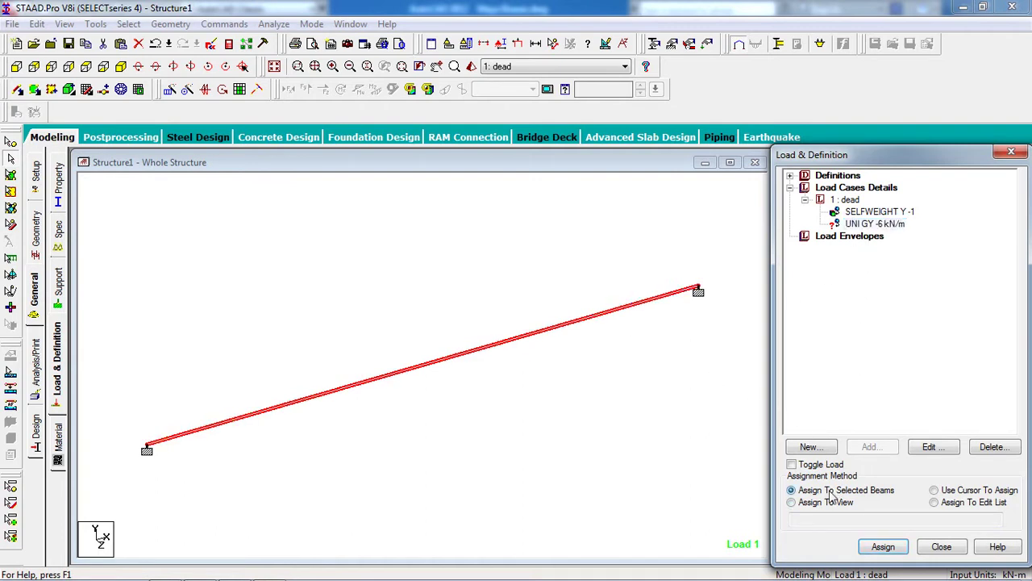
pyautogui.click(566, 252)
pyautogui.click(883, 546)
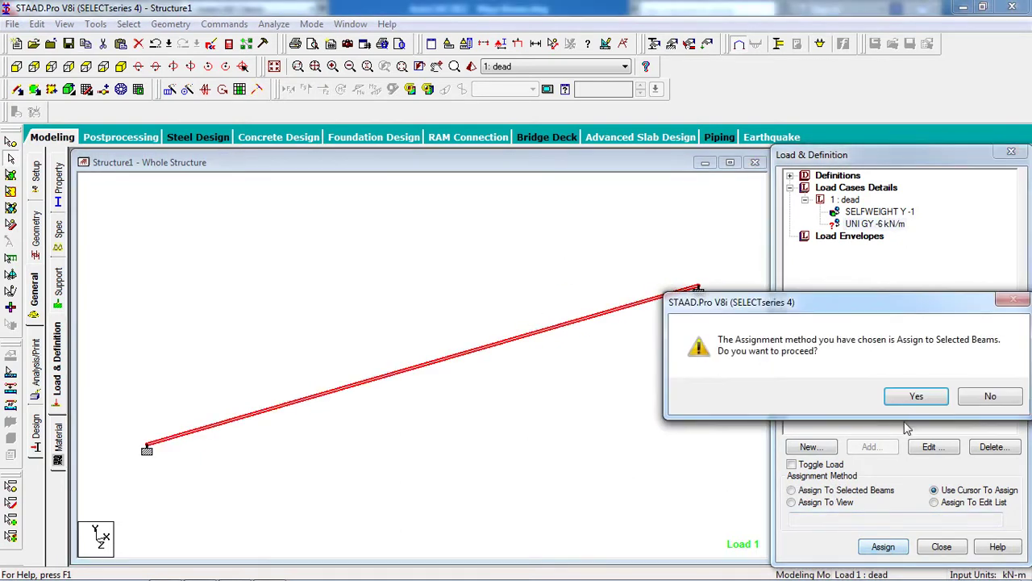
pyautogui.click(916, 400)
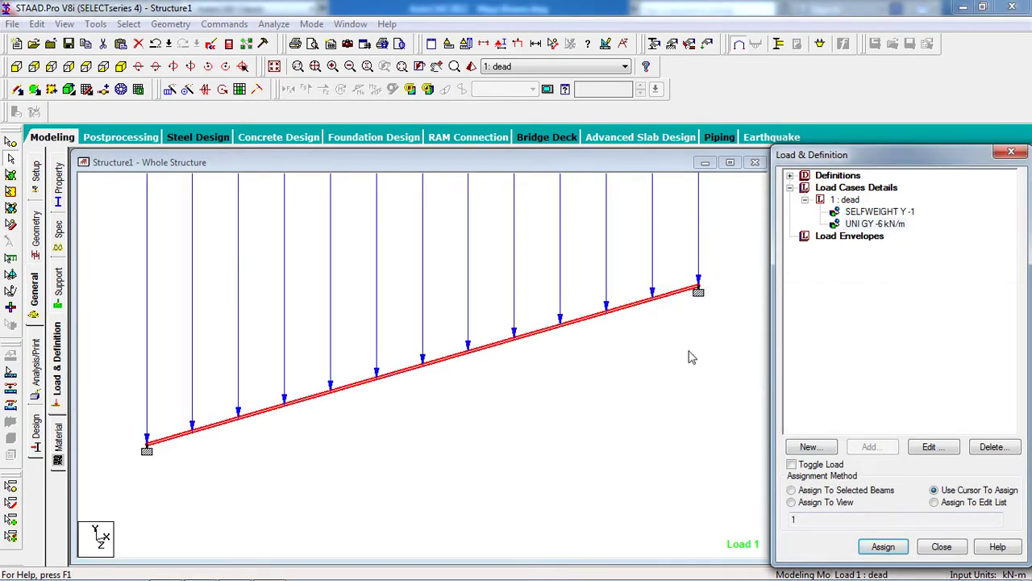
pyautogui.click(517, 44)
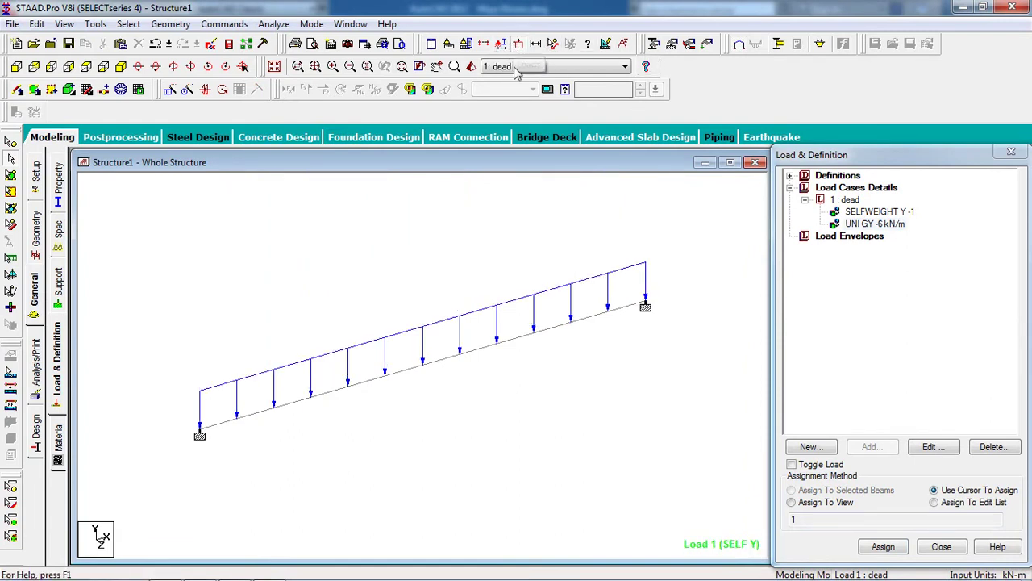
pyautogui.scroll(1, 589, 363)
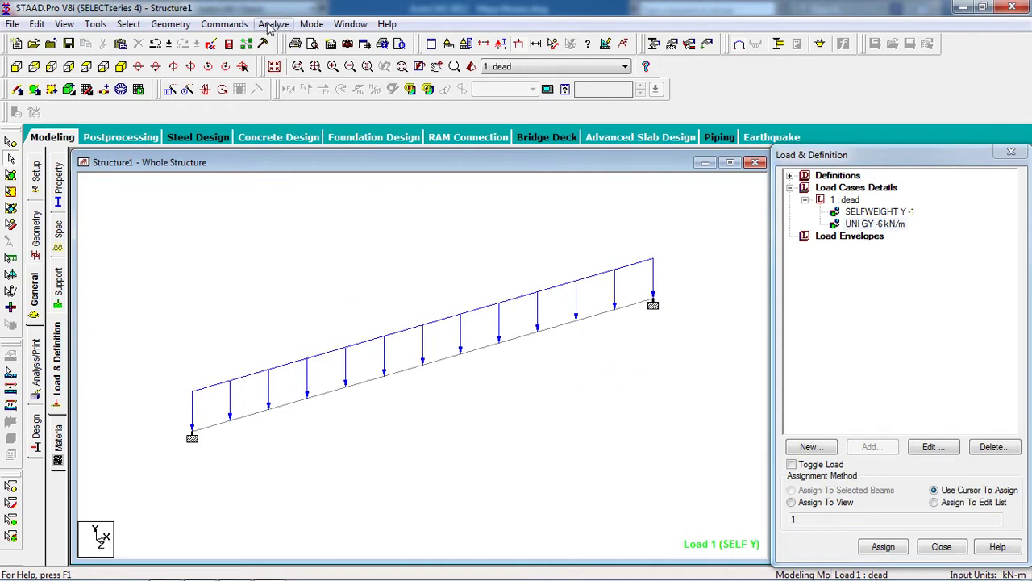
# Add a Perform Analysis command and run the analysis, saving the modified structure.
pyautogui.click(228, 25)
pyautogui.moveTo(351, 269)
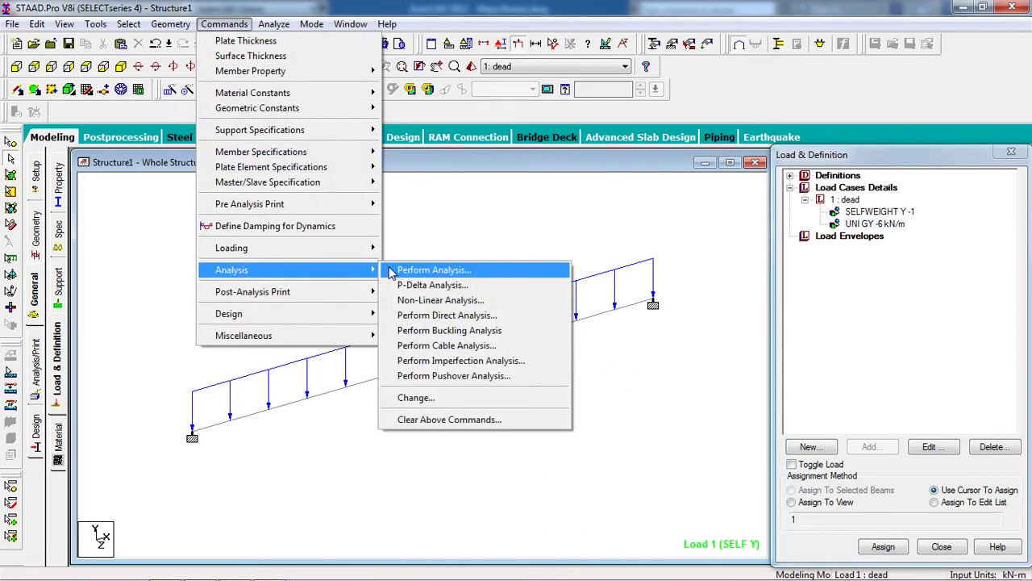
pyautogui.click(407, 269)
pyautogui.click(457, 383)
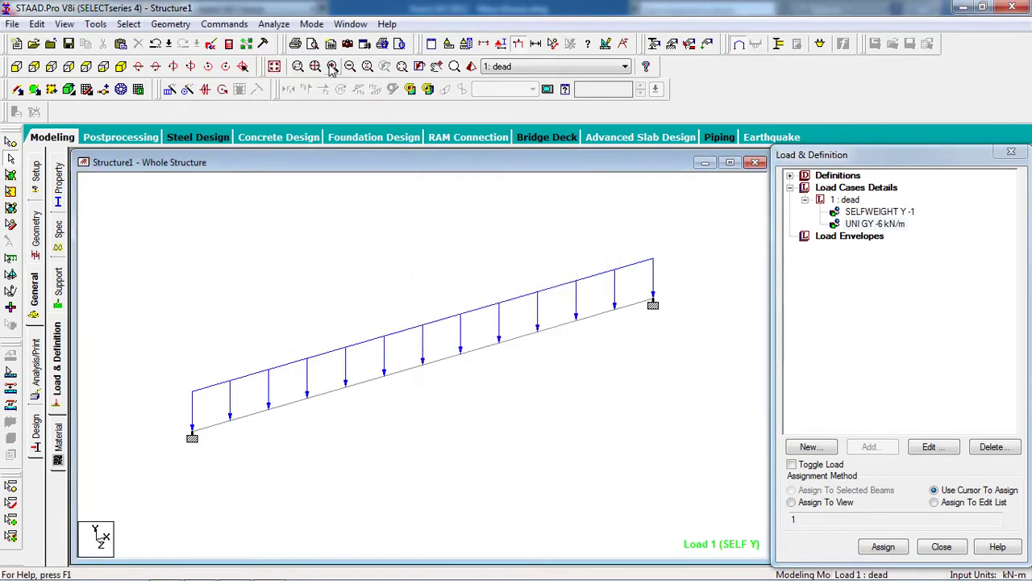
pyautogui.click(274, 25)
pyautogui.click(300, 41)
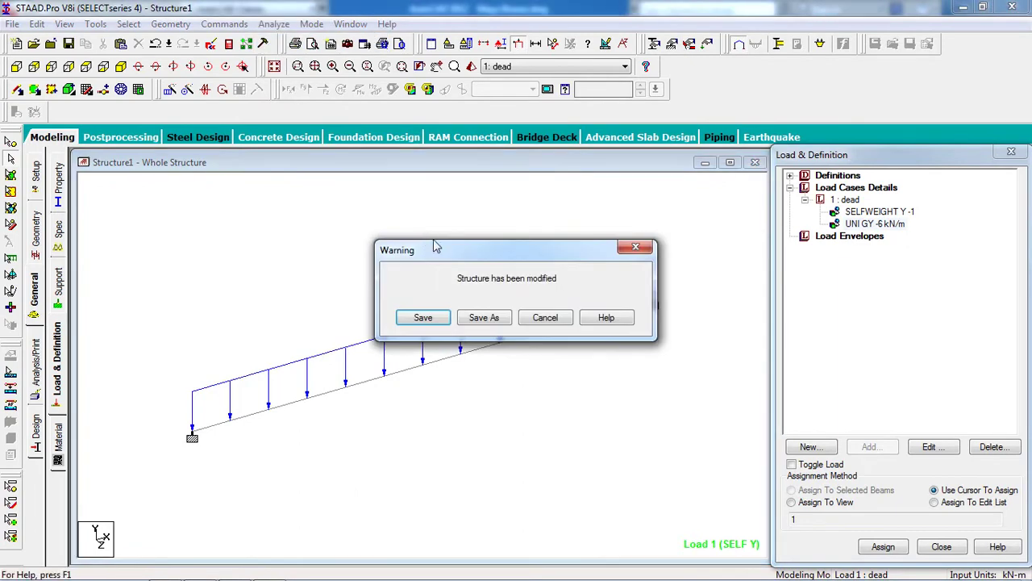
pyautogui.click(428, 318)
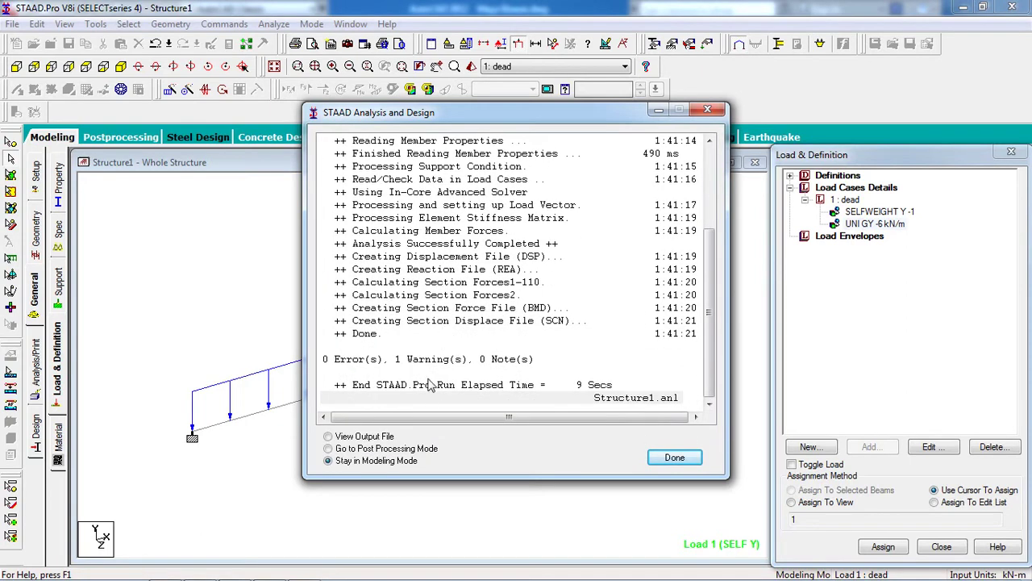
# Open the analysis output file and examine the warning and its explanation line.
pyautogui.click(429, 363)
pyautogui.click(382, 441)
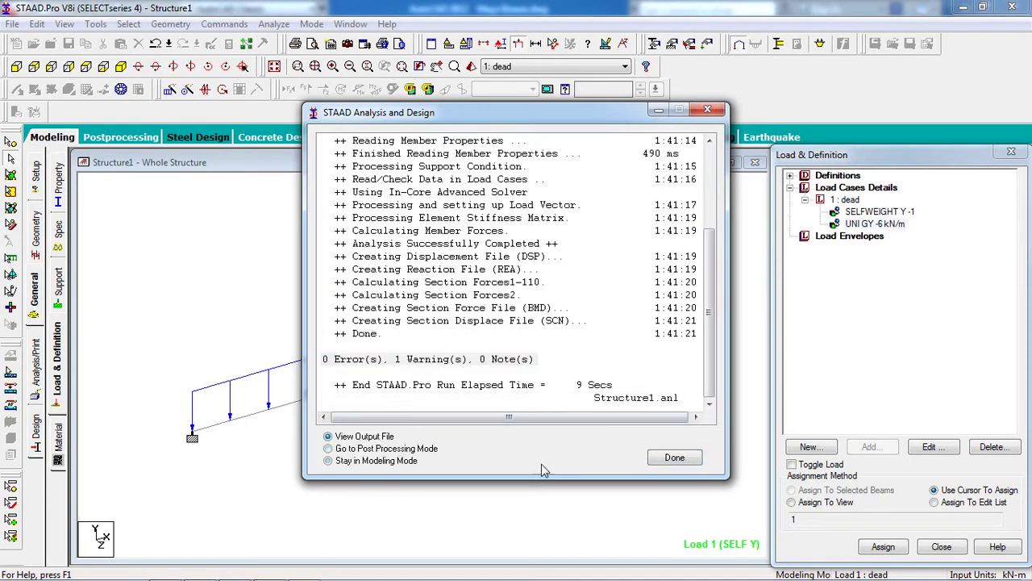
pyautogui.click(663, 461)
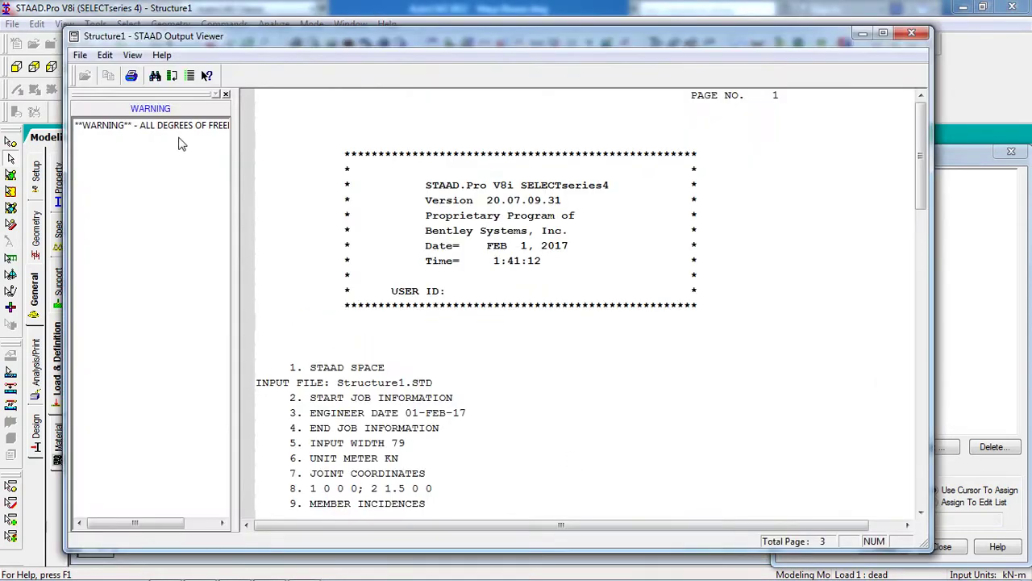
pyautogui.click(174, 126)
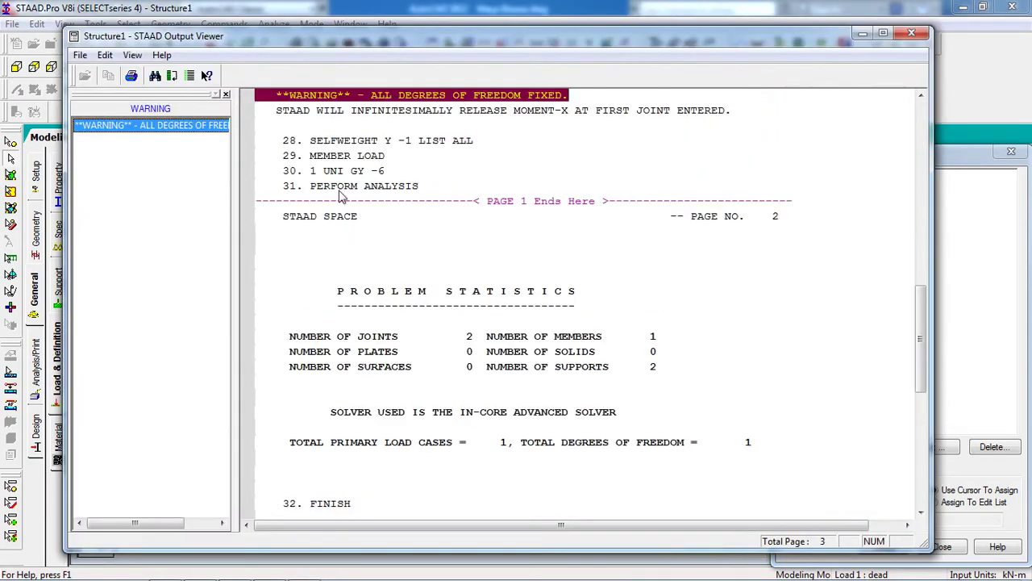
pyautogui.click(460, 113)
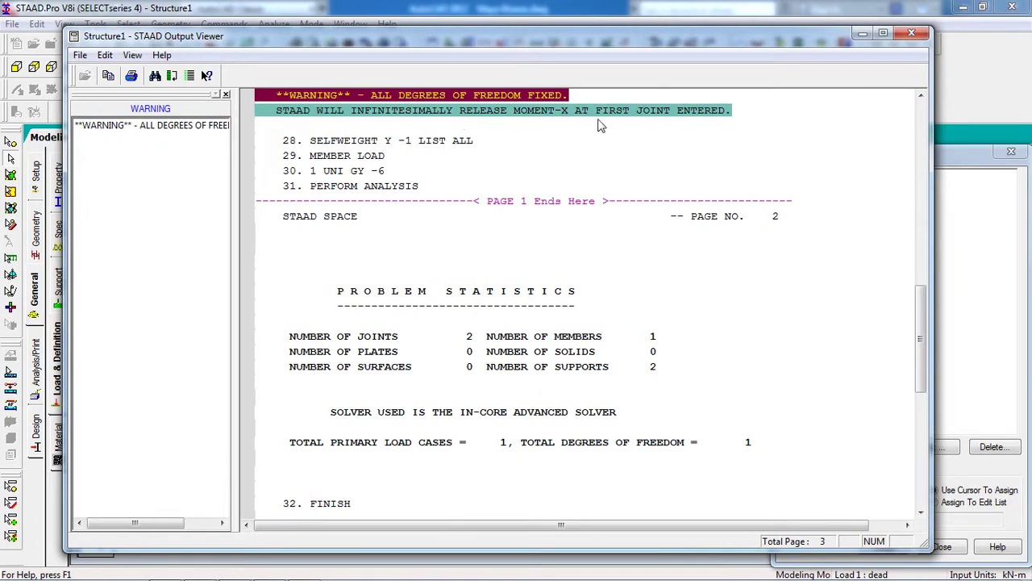
# Close the analysis output and set the concrete design code to IS456.
pyautogui.click(911, 33)
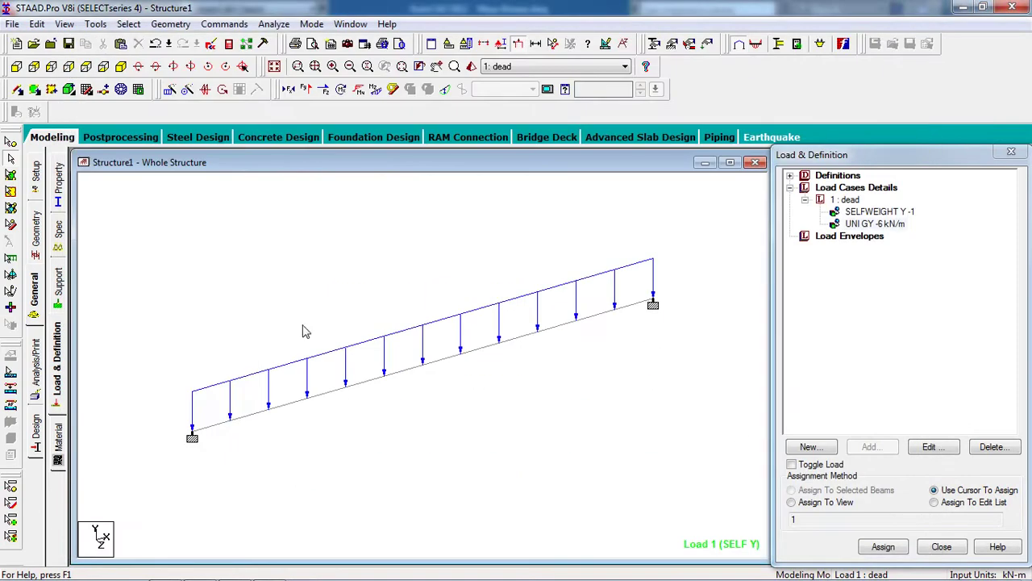
pyautogui.click(36, 440)
pyautogui.click(56, 231)
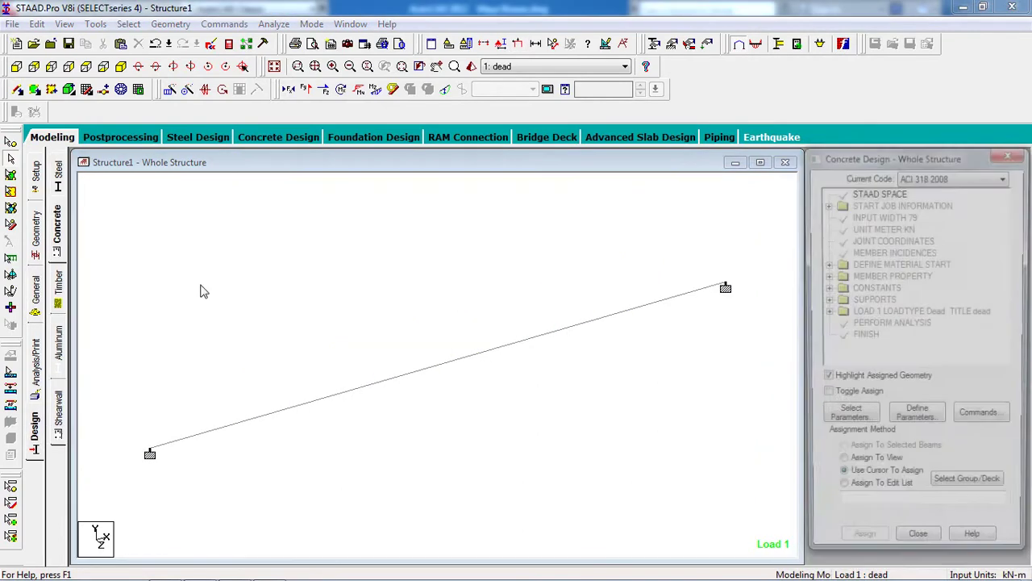
pyautogui.click(905, 179)
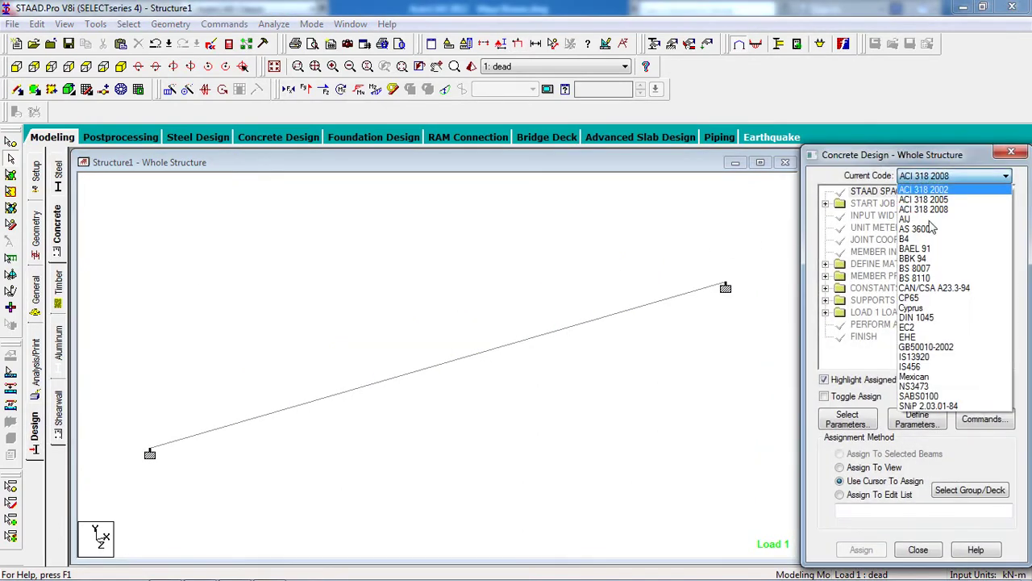
pyautogui.click(963, 367)
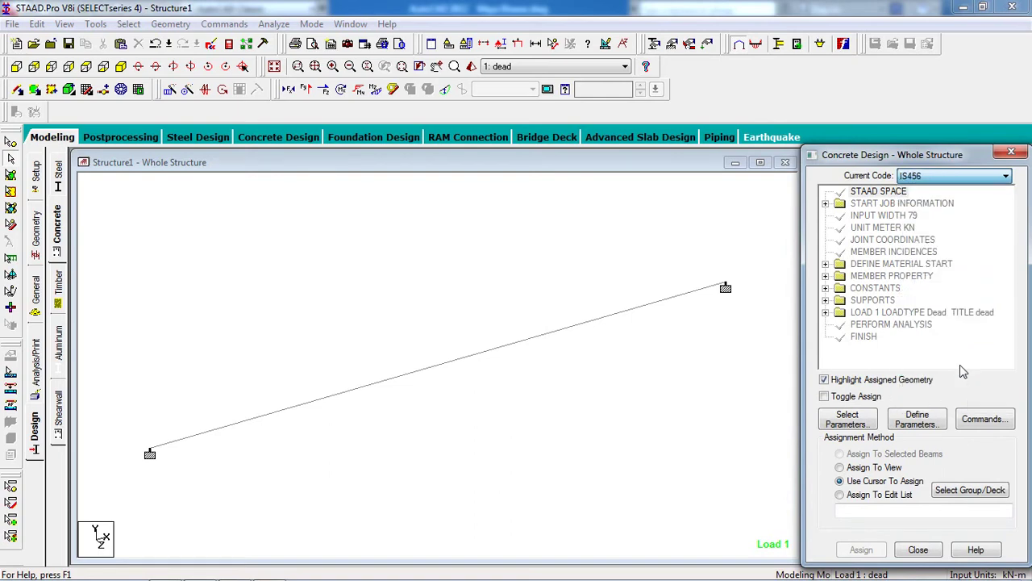
# Reduce the selected concrete design parameters to only Clear, Fc and Fymain.
pyautogui.click(861, 426)
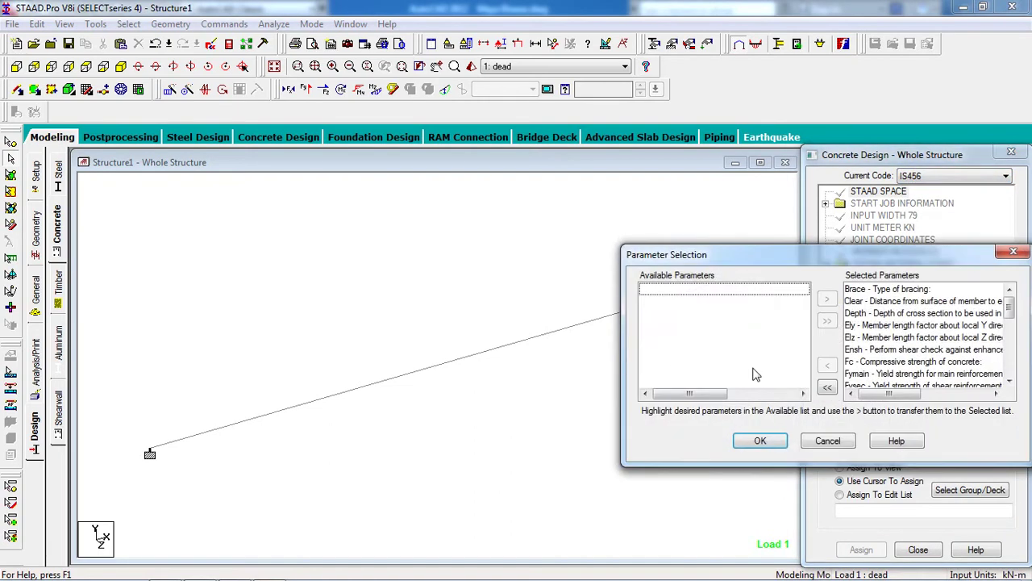
pyautogui.click(827, 388)
pyautogui.click(682, 302)
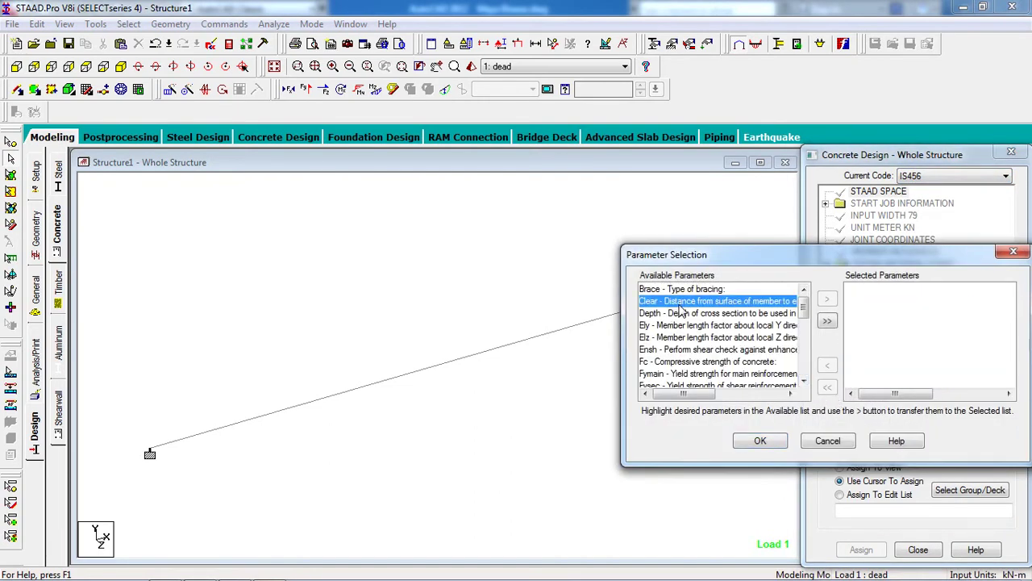
pyautogui.doubleClick(740, 303)
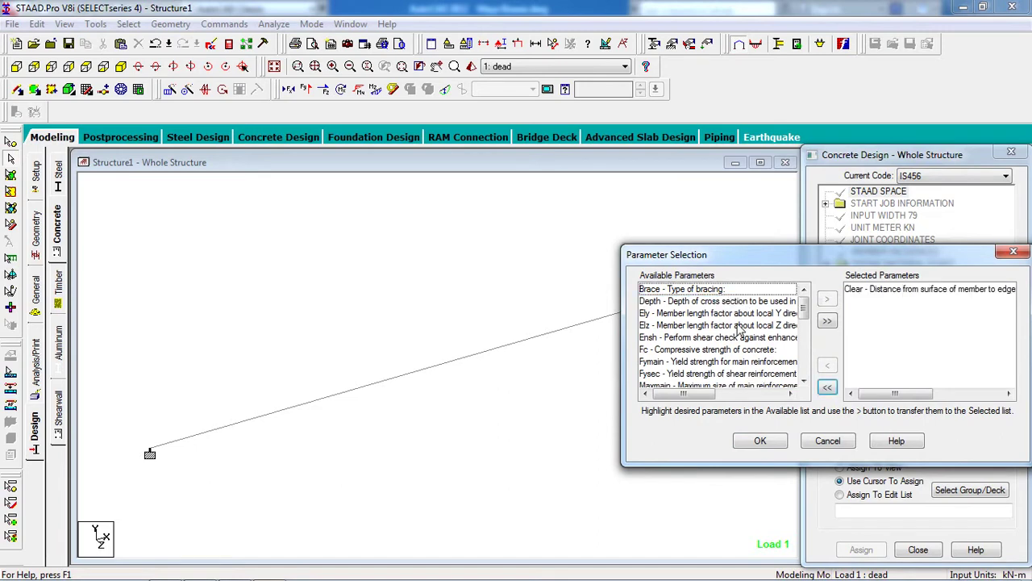
pyautogui.doubleClick(734, 348)
pyautogui.doubleClick(728, 352)
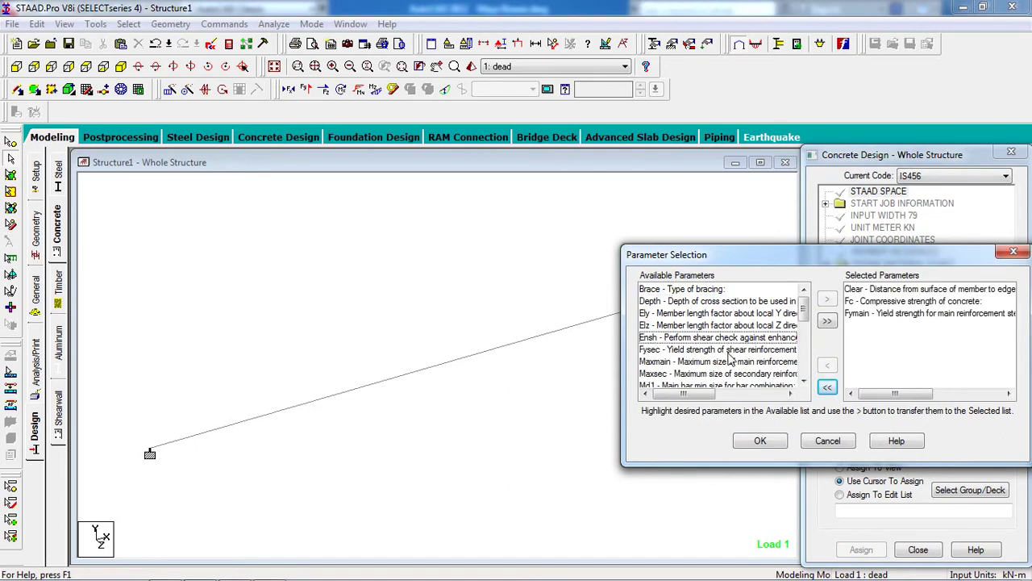
pyautogui.click(759, 440)
# Add the design parameters CLEAR at 0.025 m and FC at 20000 kN/m2.
pyautogui.click(917, 418)
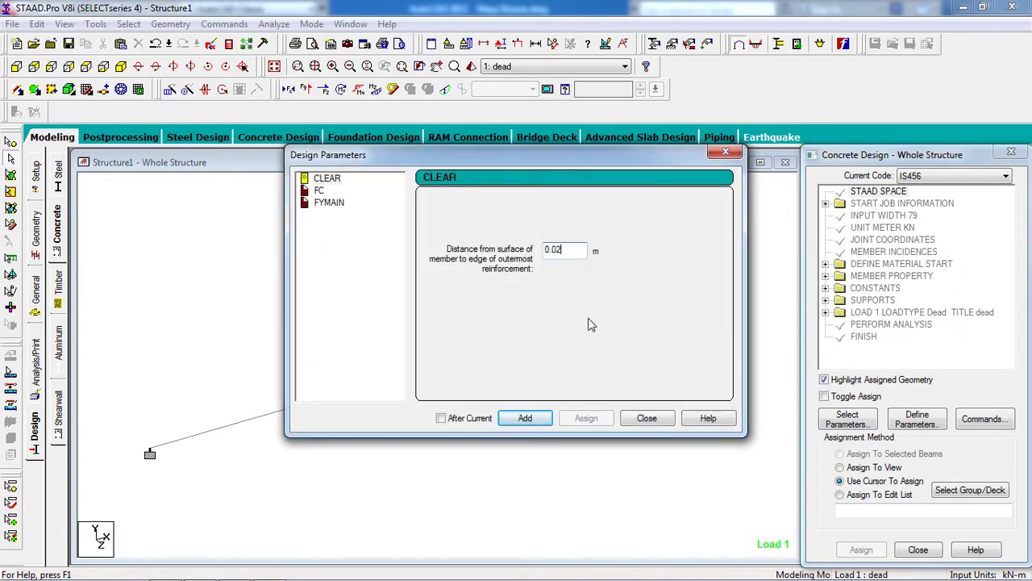
pyautogui.click(525, 419)
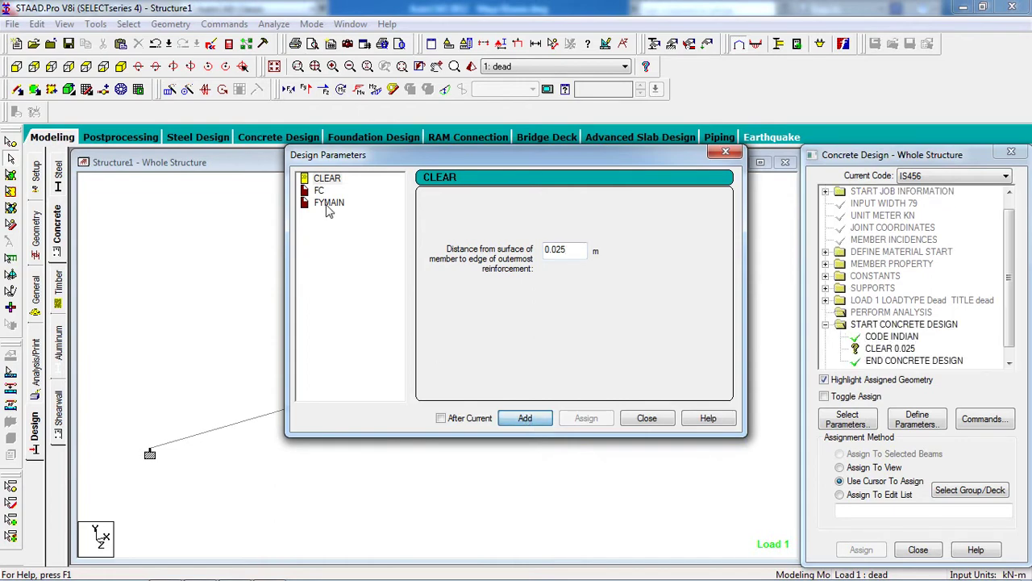
pyautogui.click(319, 192)
pyautogui.moveTo(574, 250); pyautogui.dragTo(503, 259)
pyautogui.write('20000')
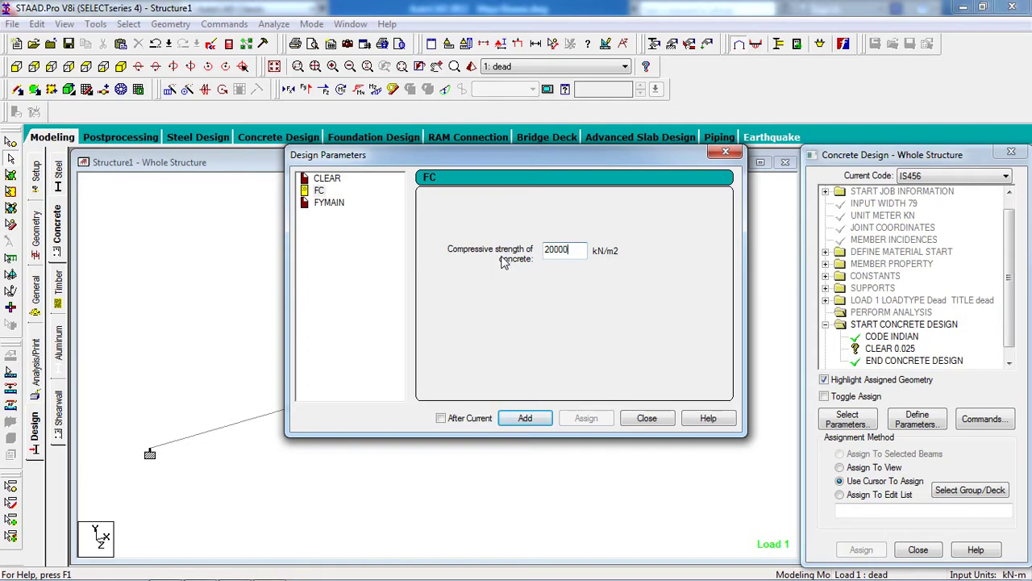
pyautogui.click(525, 418)
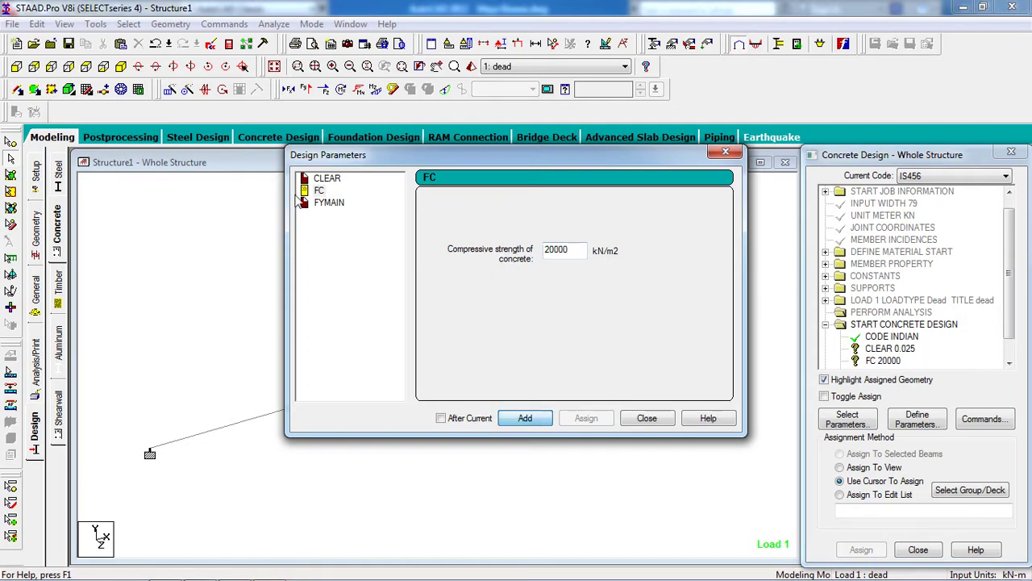
# Add the FYMAIN main reinforcement yield strength of 415000 kN/m2 and finish defining parameters.
pyautogui.click(329, 204)
pyautogui.moveTo(574, 250); pyautogui.dragTo(489, 256)
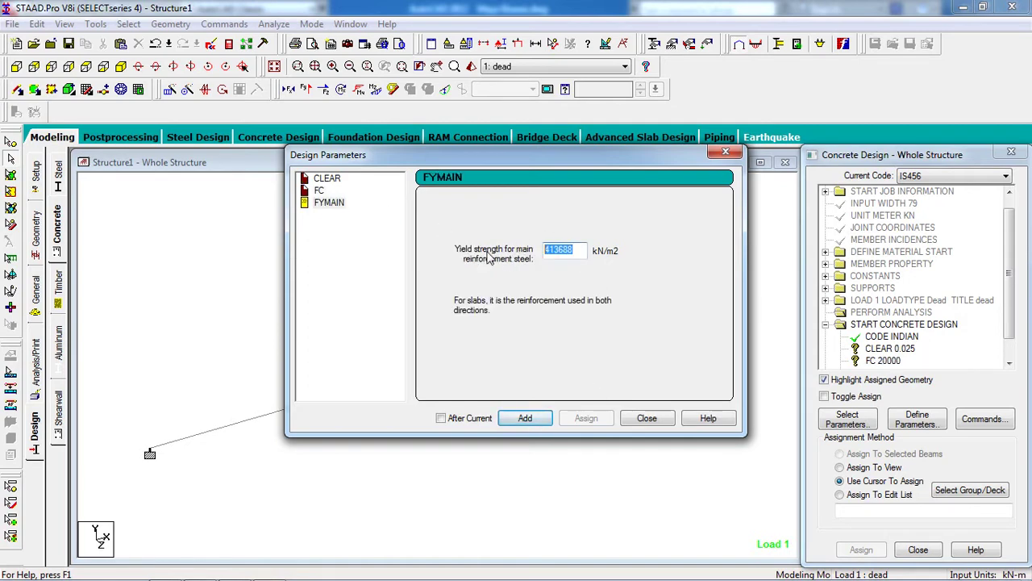
pyautogui.write('415000')
pyautogui.click(525, 418)
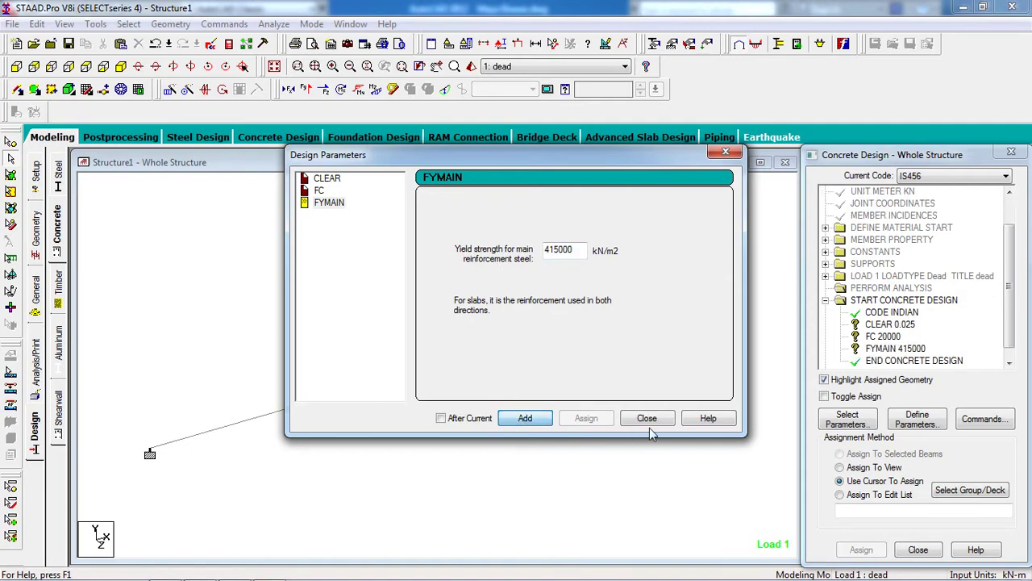
pyautogui.click(647, 418)
# Assign the CLEAR 0.025 parameter to the whole view and confirm the assignment.
pyautogui.click(1006, 358)
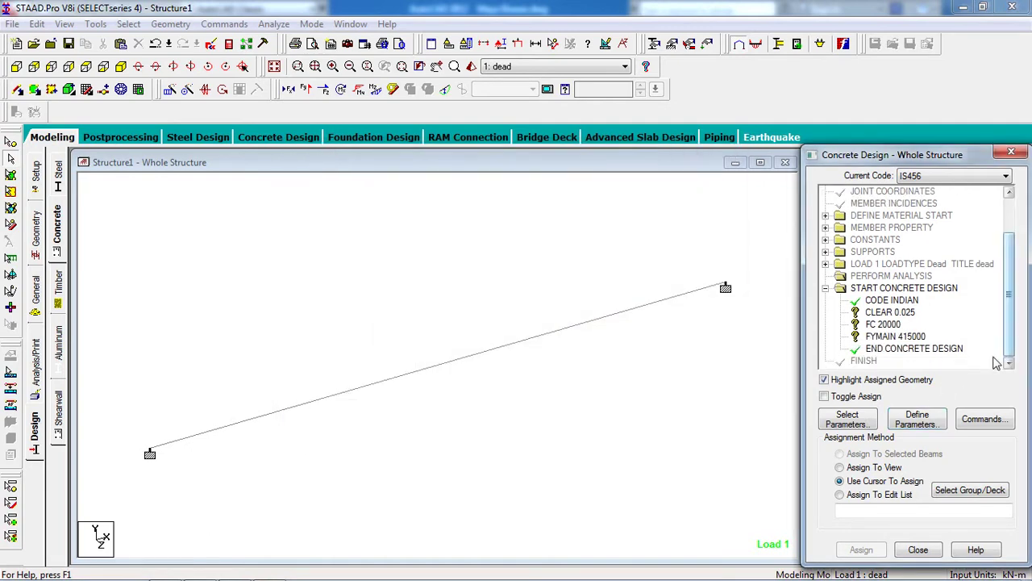
pyautogui.click(896, 314)
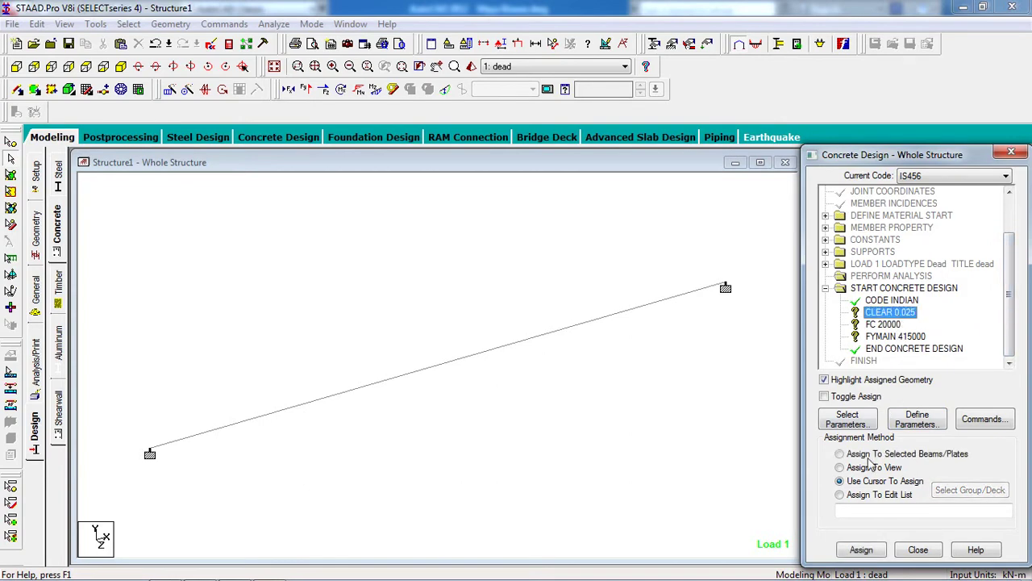
pyautogui.click(868, 468)
pyautogui.click(861, 549)
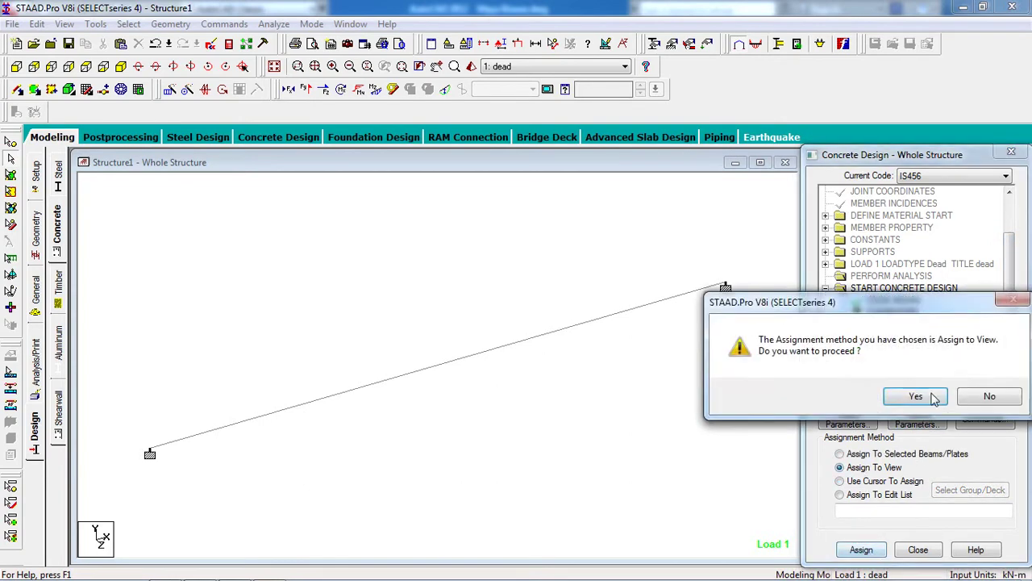
pyautogui.click(933, 397)
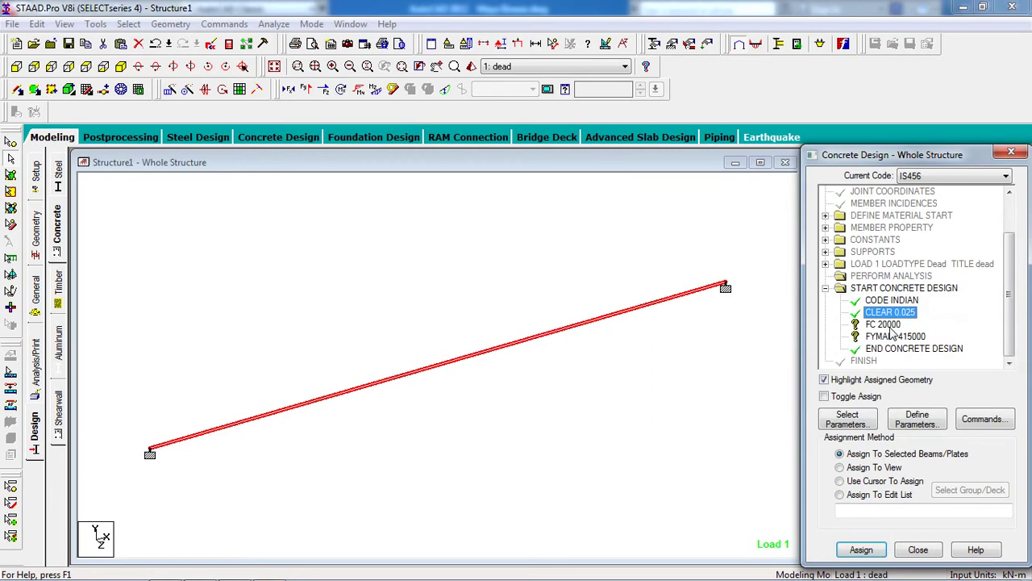
# Assign the FC 20000 and FYMAIN 415000 parameters to the whole view, confirming each assignment.
pyautogui.click(890, 325)
pyautogui.click(873, 467)
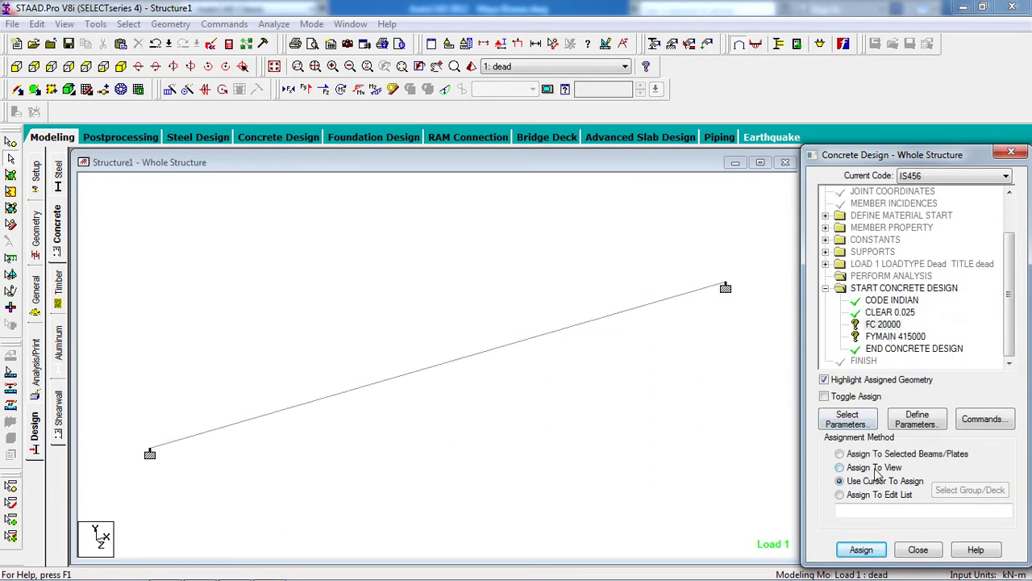
pyautogui.click(860, 549)
pyautogui.click(918, 395)
pyautogui.click(890, 337)
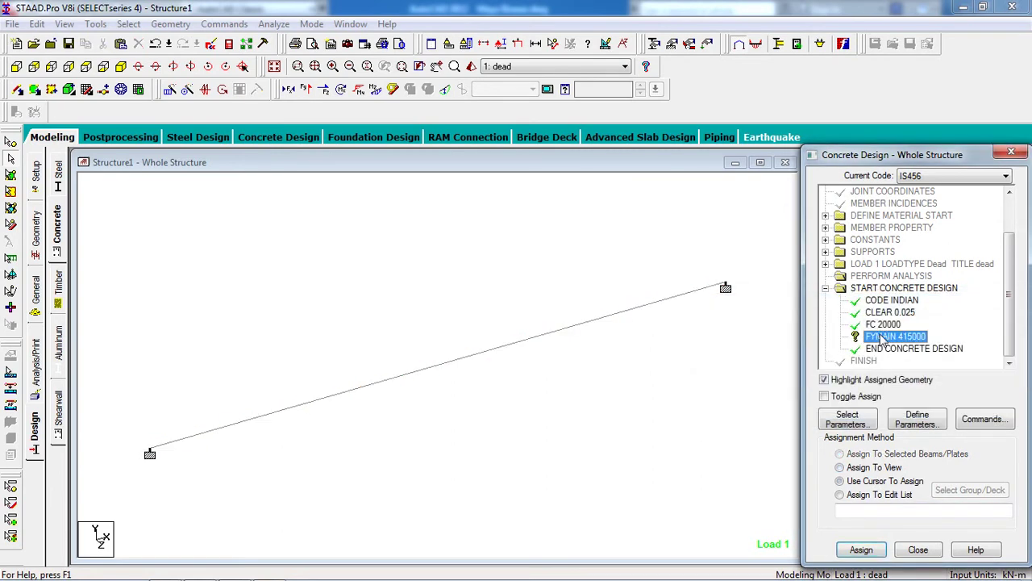
pyautogui.click(873, 467)
pyautogui.click(860, 549)
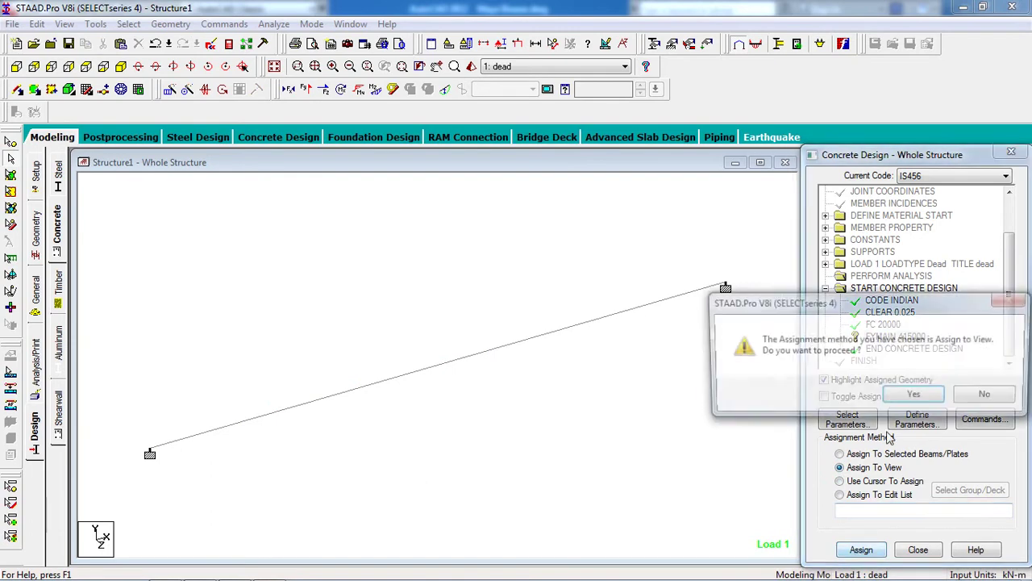
pyautogui.click(916, 396)
# Add a DESIGN BEAM command to the concrete design.
pyautogui.click(982, 418)
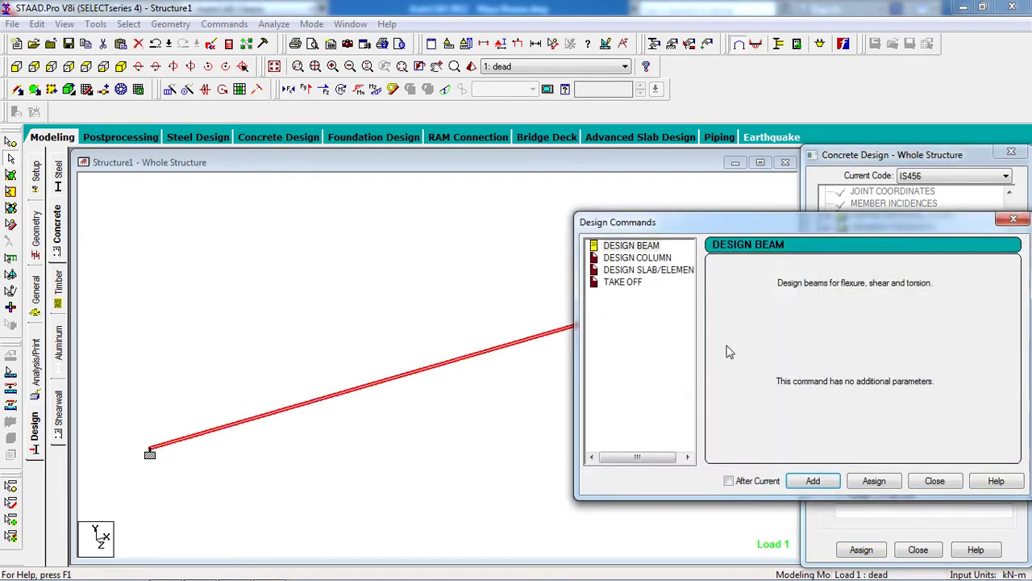
pyautogui.click(813, 481)
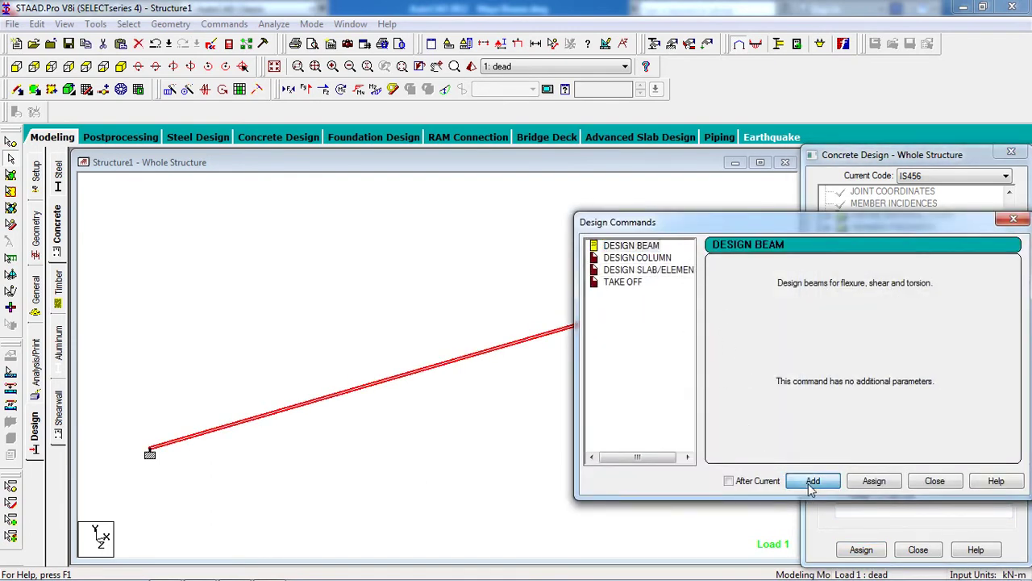
pyautogui.click(933, 481)
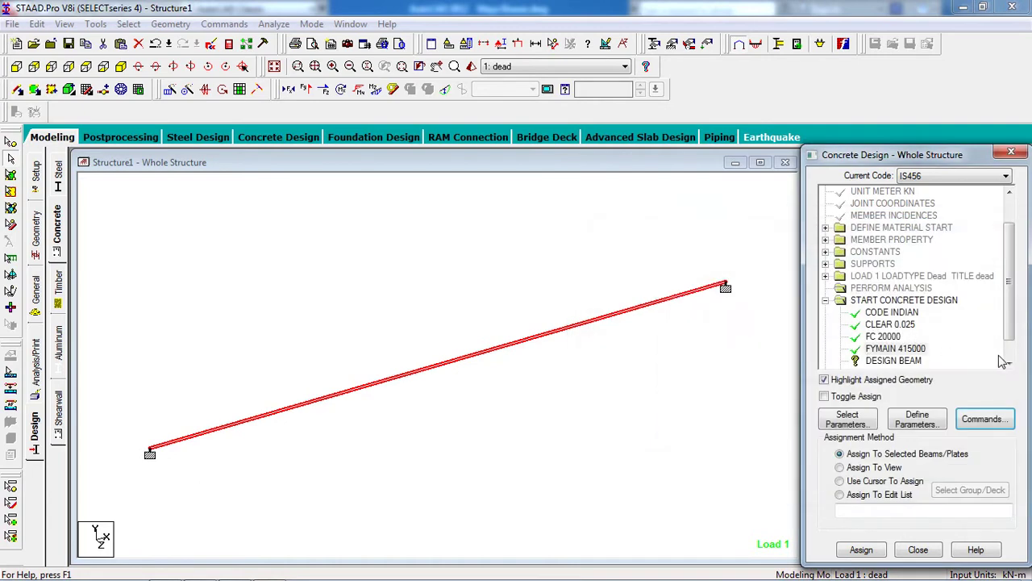
# Assign the DESIGN BEAM command to the selected lintel beam and confirm the assignment.
pyautogui.scroll(-1, 1008, 363)
pyautogui.click(901, 337)
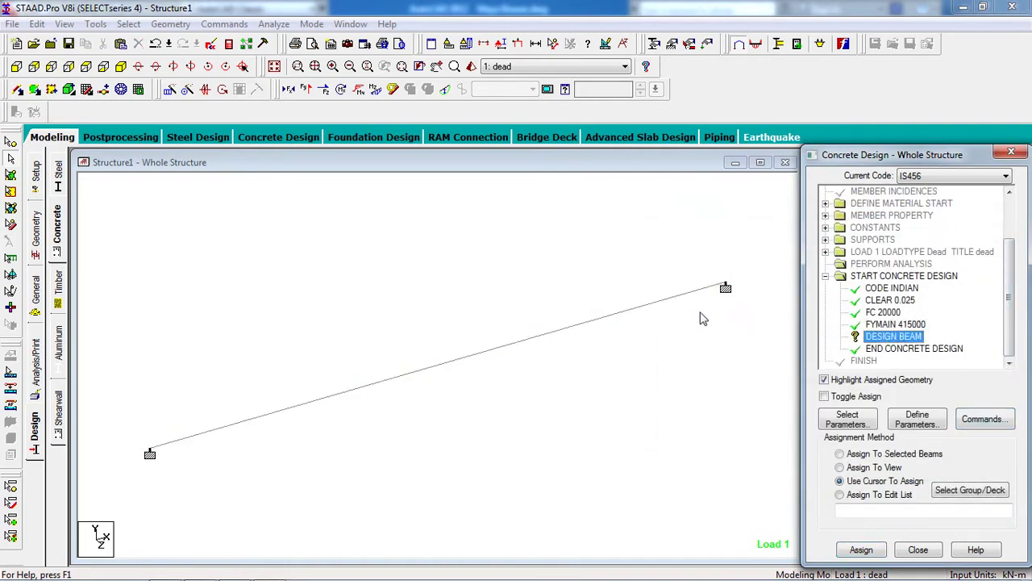
pyautogui.click(645, 308)
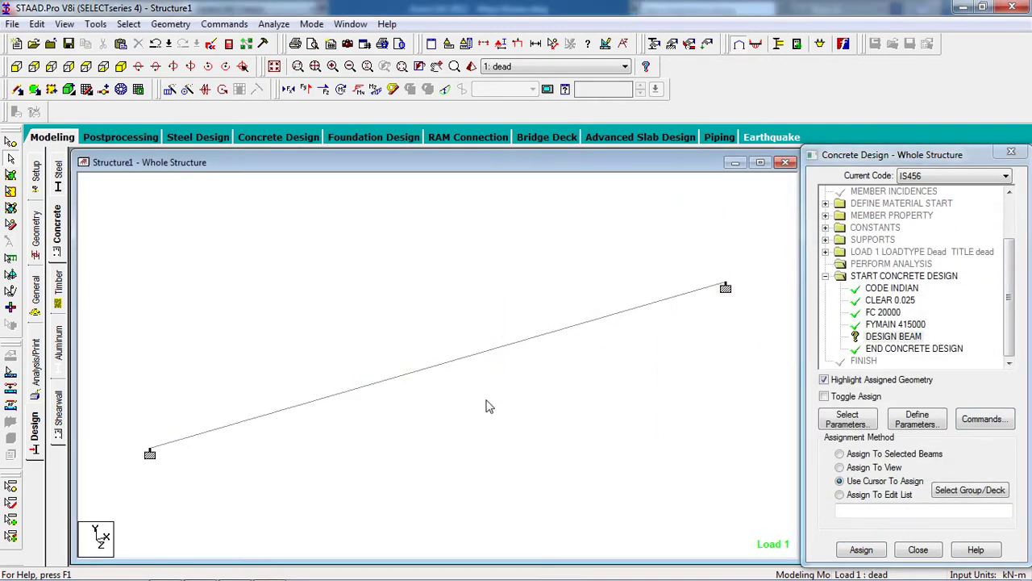
pyautogui.click(554, 340)
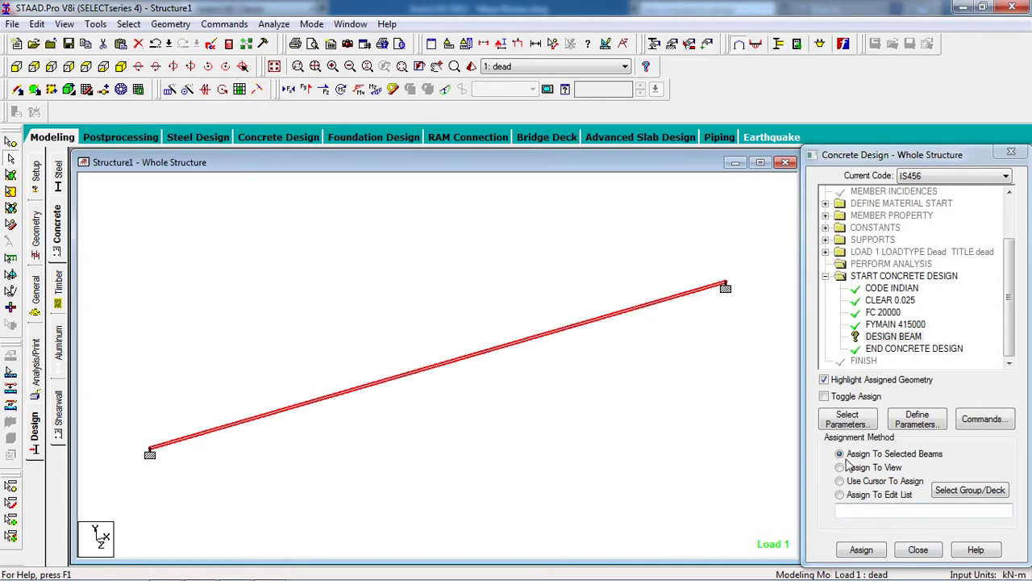
pyautogui.click(862, 550)
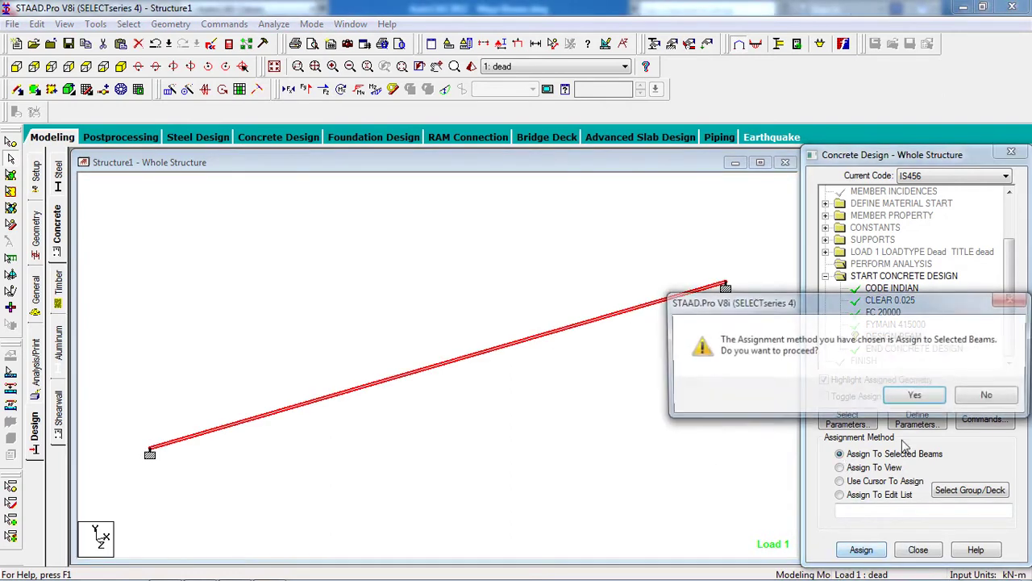
pyautogui.click(918, 395)
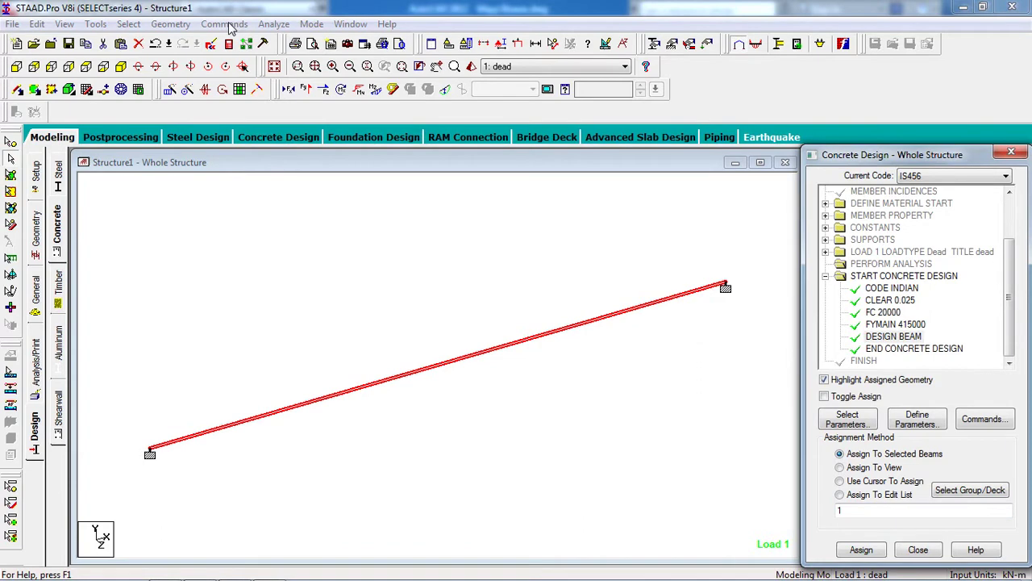
# Add another Perform Analysis command after the concrete design block.
pyautogui.hotkey('alt', '-')
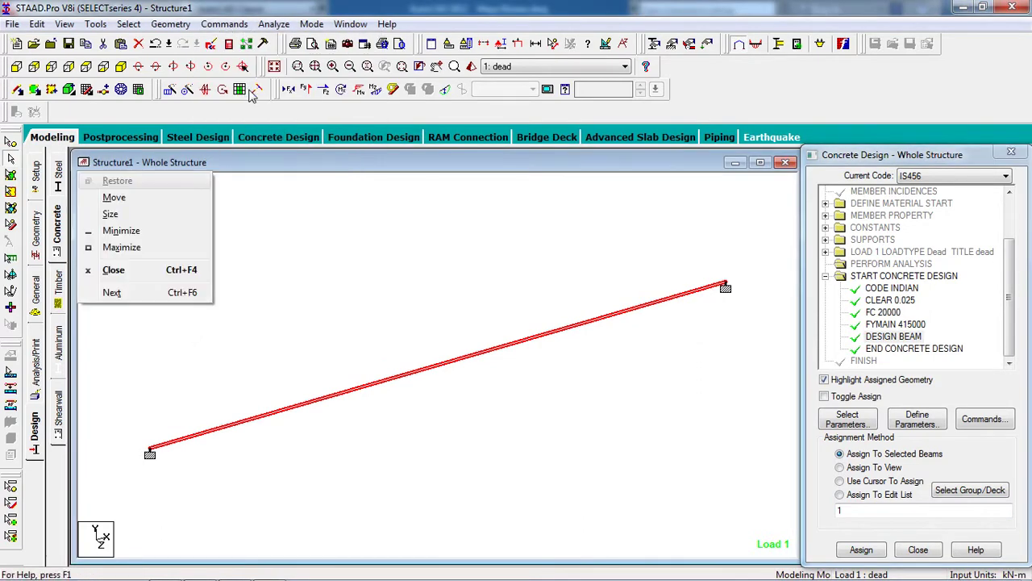
pyautogui.click(169, 24)
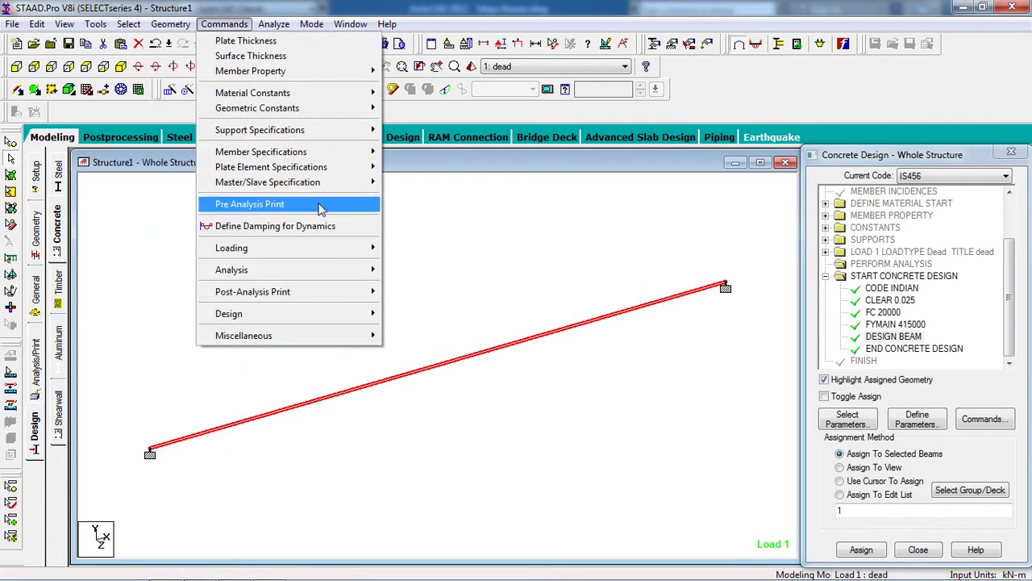
pyautogui.moveTo(353, 277)
pyautogui.click(395, 269)
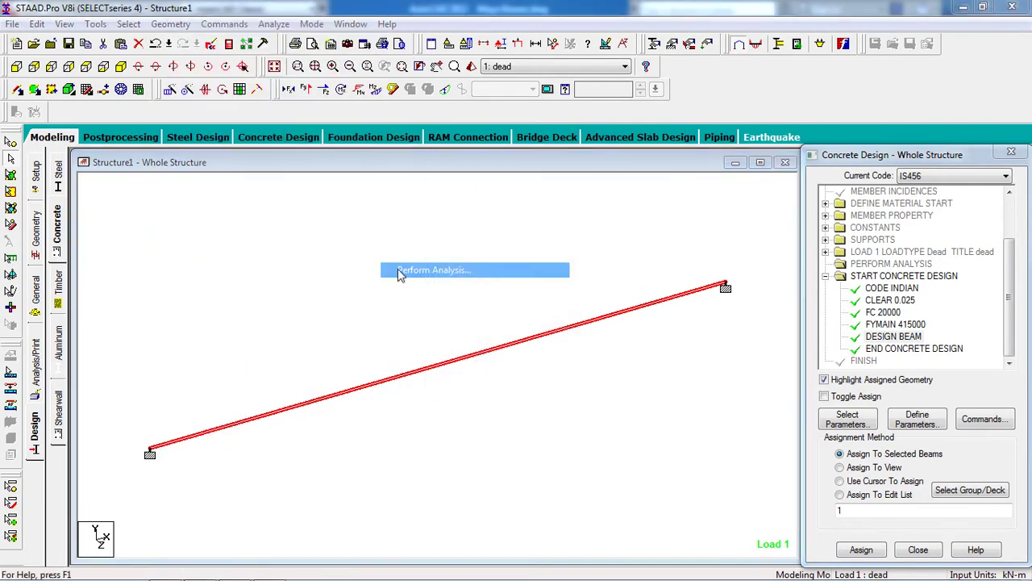
pyautogui.click(462, 383)
# Run the analysis again with the concrete design commands included.
pyautogui.hotkey('alt', '-')
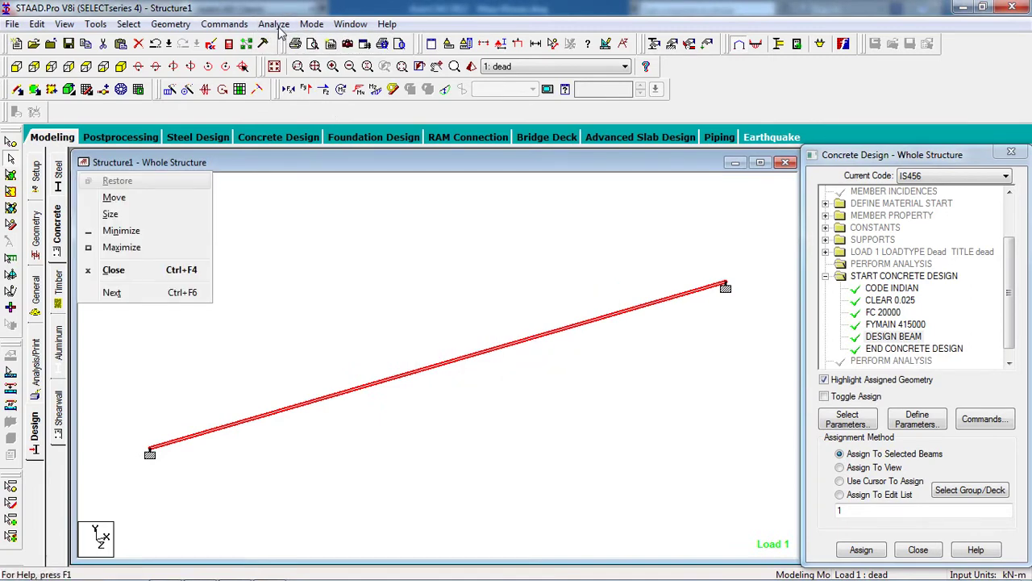
pyautogui.click(273, 23)
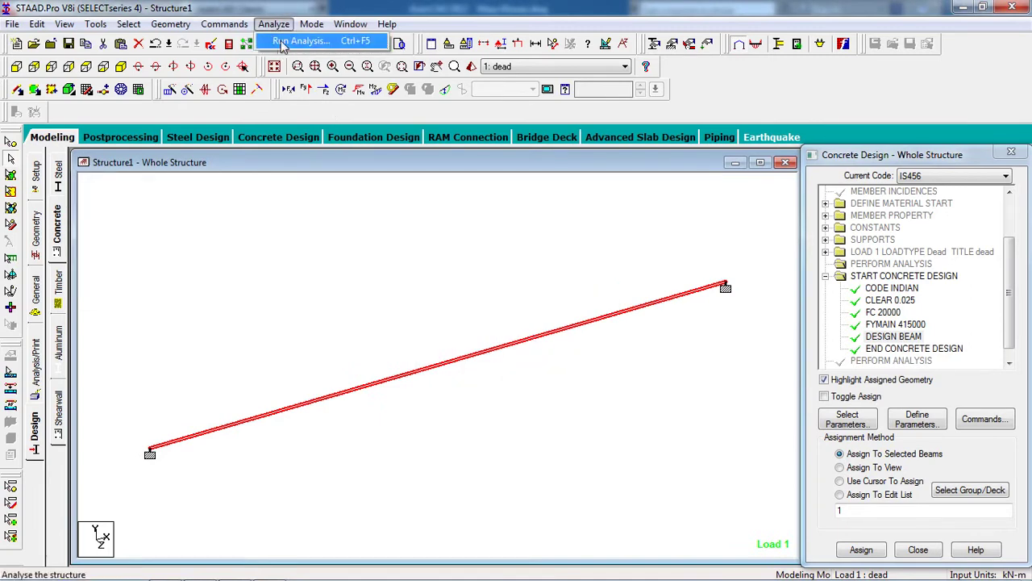
pyautogui.click(299, 39)
pyautogui.click(422, 333)
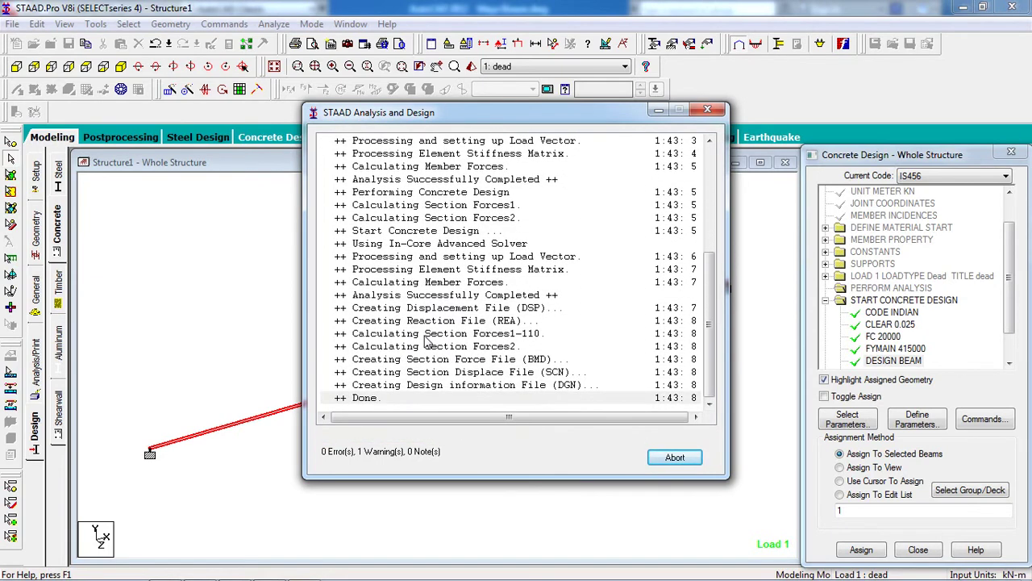
# Open the analysis output file and review the concrete design results, including the required and provided reinforcement summaries, and minimize the output viewer.
pyautogui.click(373, 437)
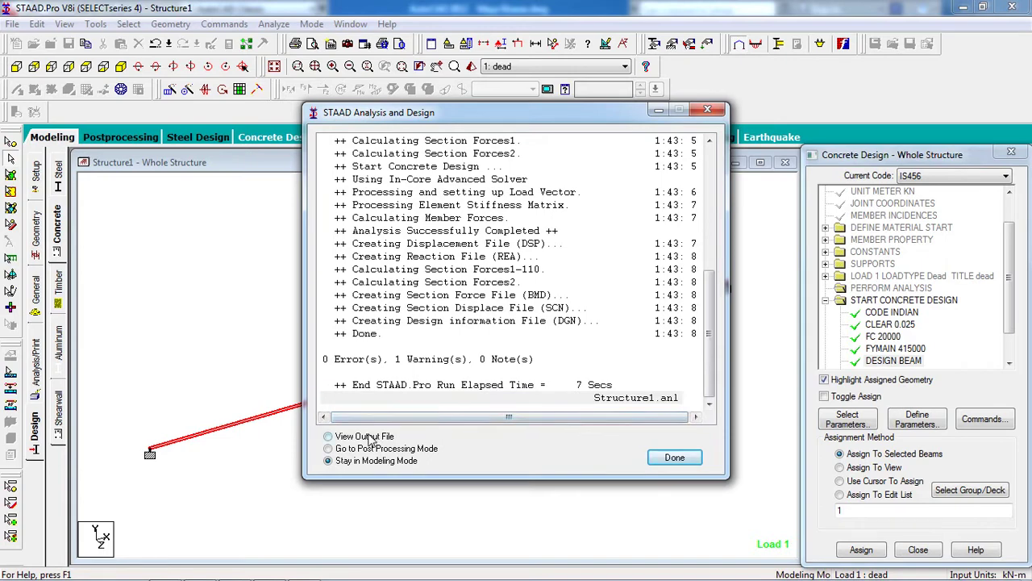
pyautogui.click(666, 458)
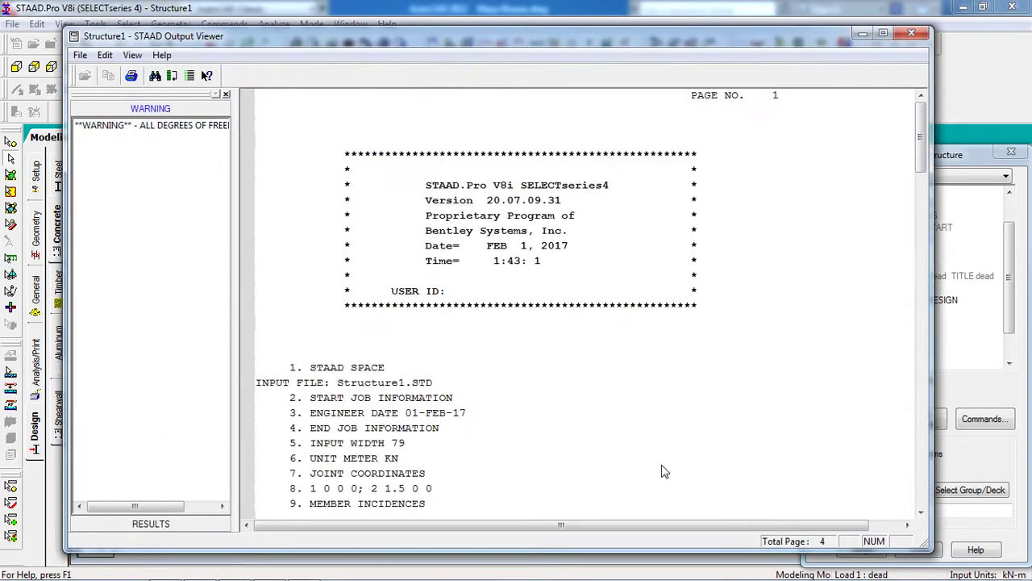
pyautogui.click(151, 523)
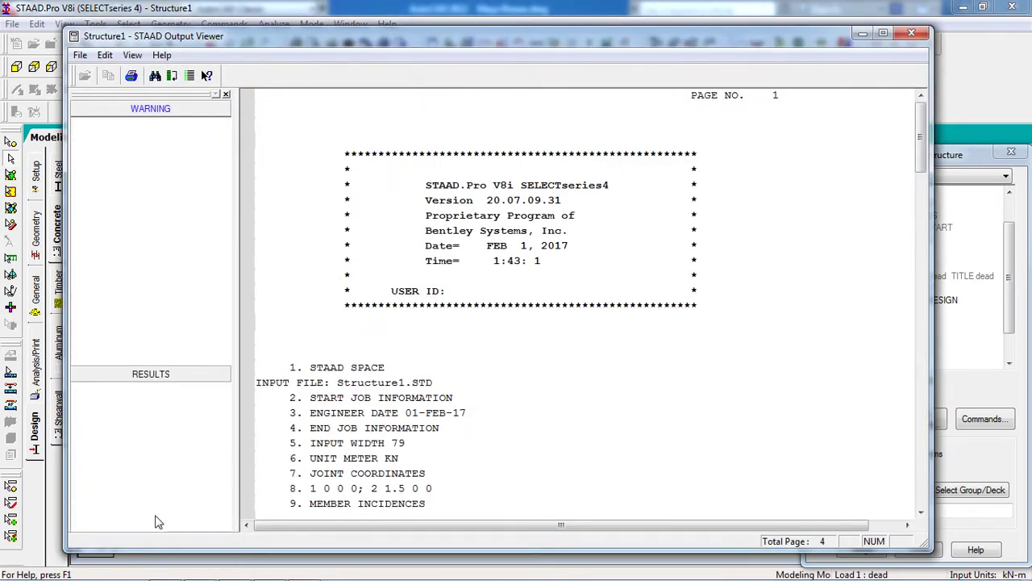
pyautogui.click(154, 147)
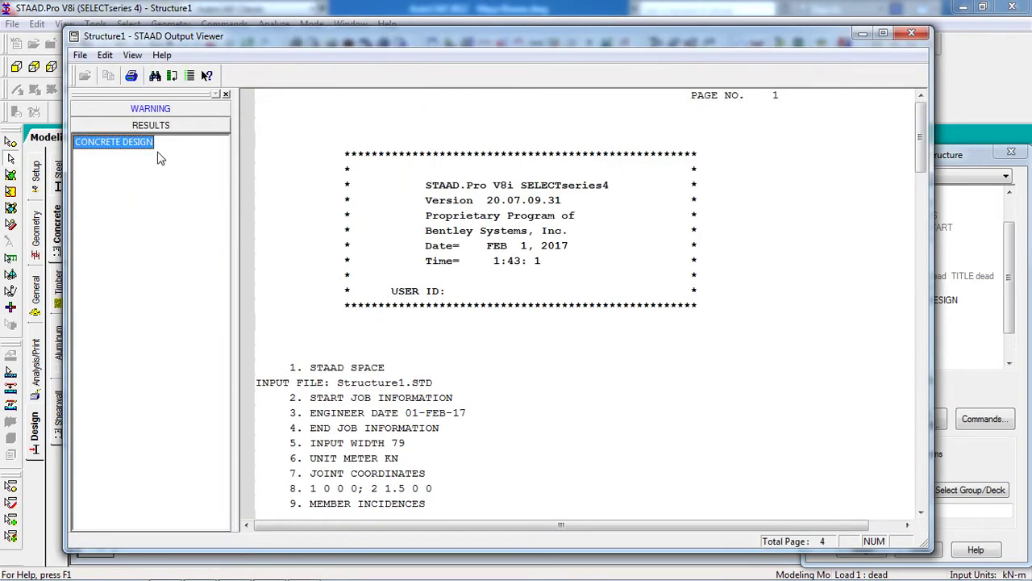
pyautogui.doubleClick(92, 148)
pyautogui.click(473, 390)
pyautogui.scroll(-15, 475, 395)
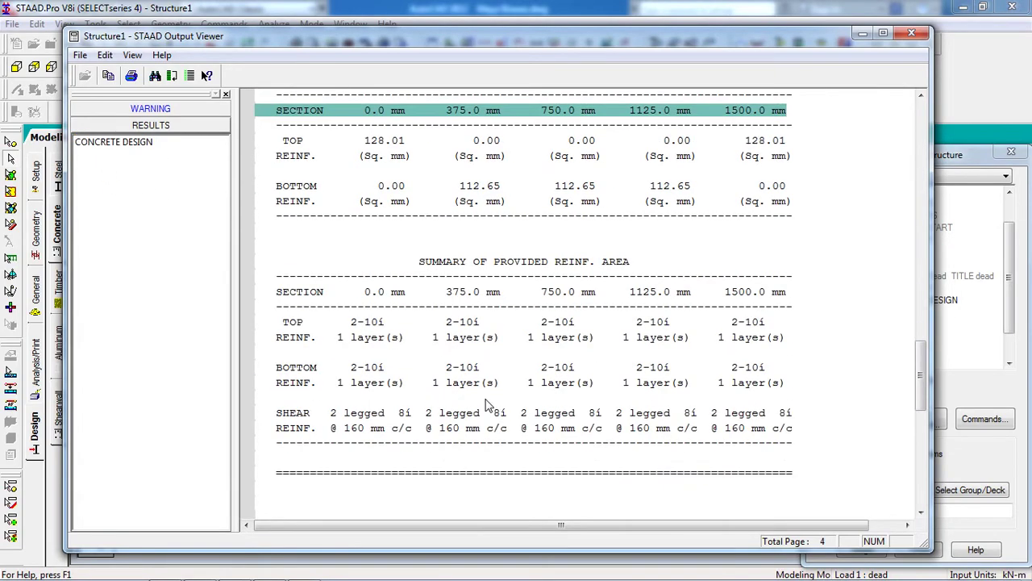
pyautogui.click(858, 37)
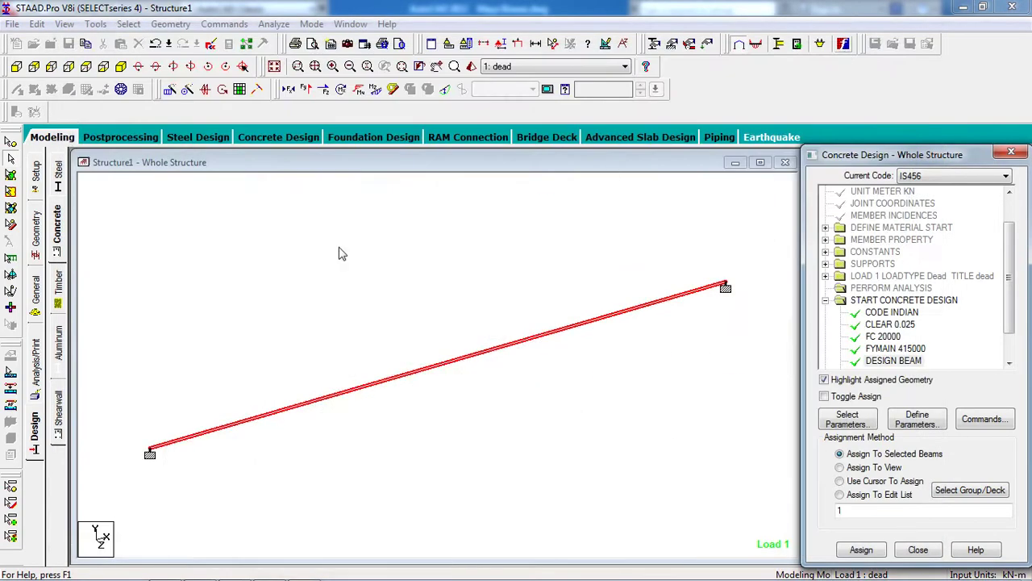
# Examine the lintel beam's concrete design details, including its reinforcement layout, design loads and design parameters.
pyautogui.doubleClick(360, 391)
pyautogui.click(580, 146)
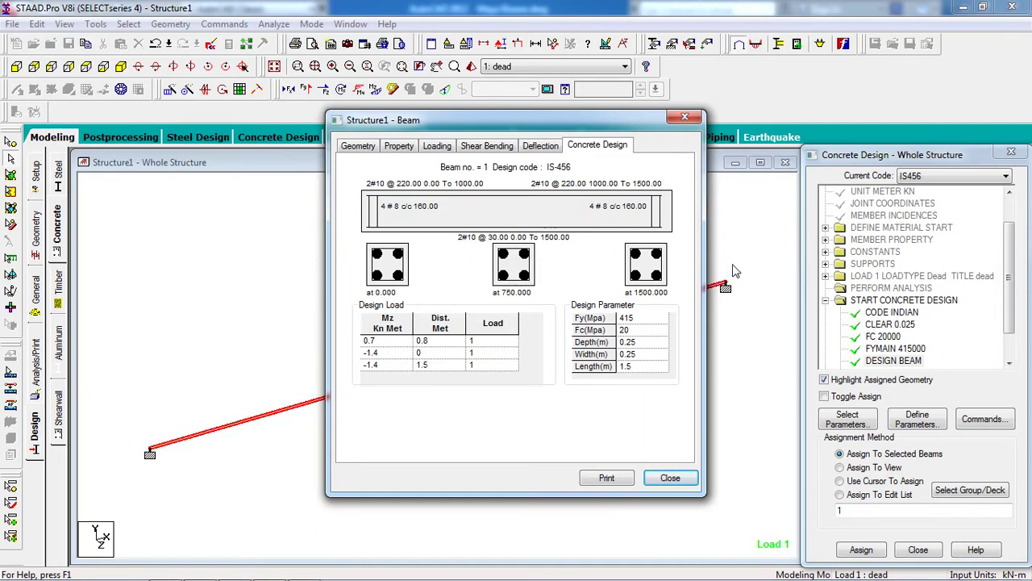
pyautogui.click(669, 477)
# Switch to AutoCAD and examine the 1.5 m window opening plan and the lintel locations in the building section.
pyautogui.moveTo(200, 571)
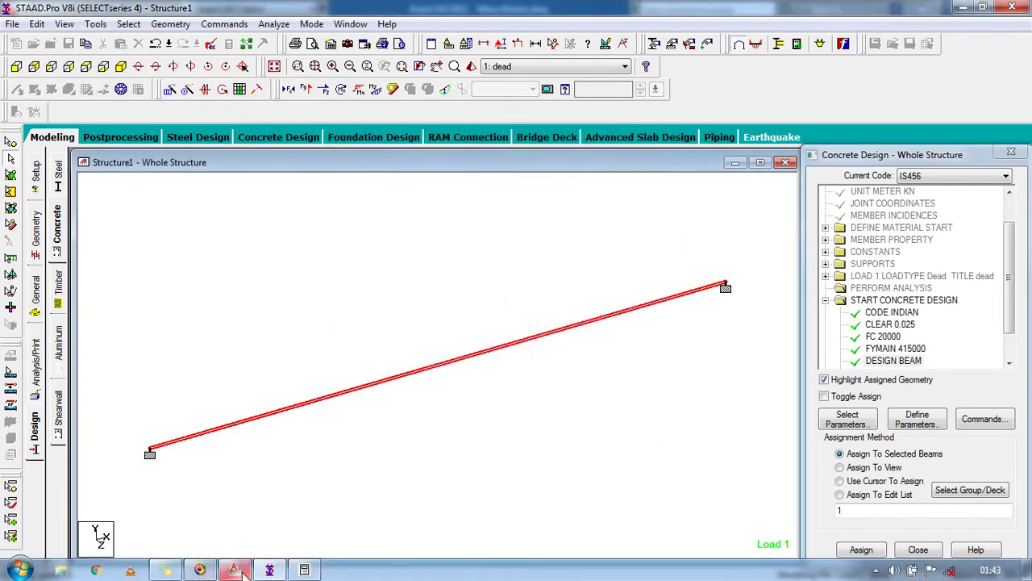
pyautogui.click(234, 570)
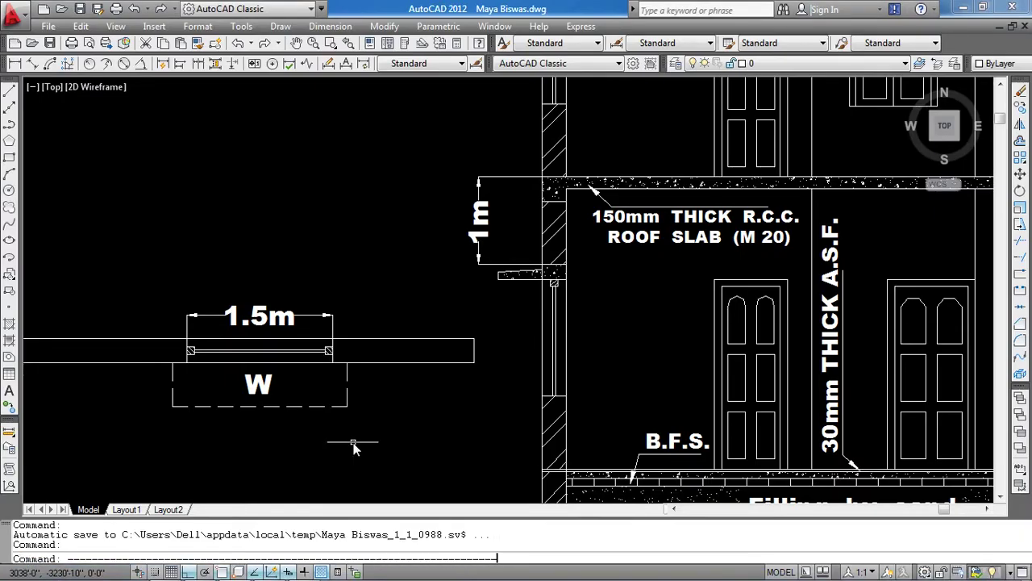
pyautogui.moveTo(239, 407); pyautogui.dragTo(412, 408, button='middle')
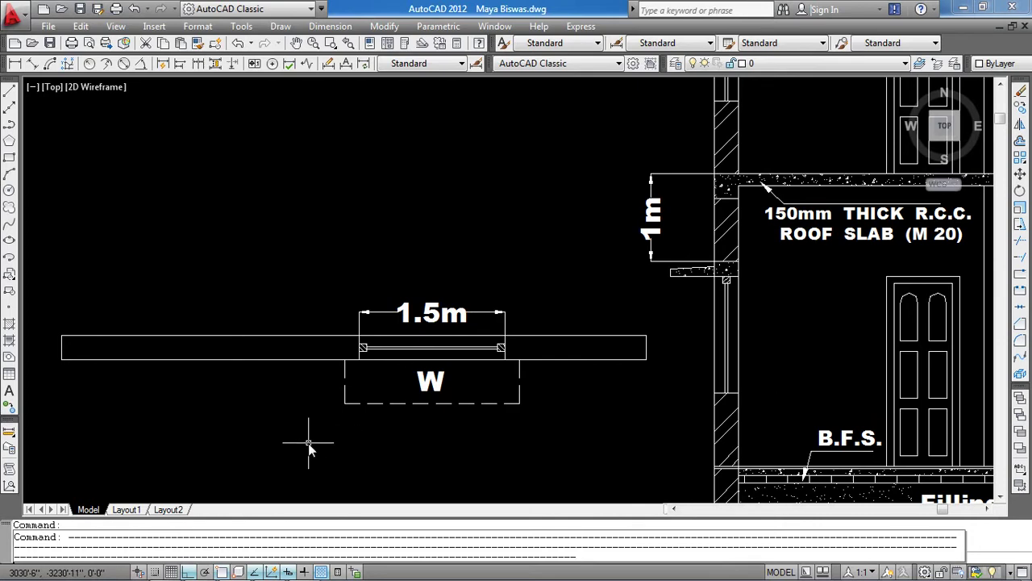
pyautogui.press('Escape')
pyautogui.scroll(-2, 294, 365)
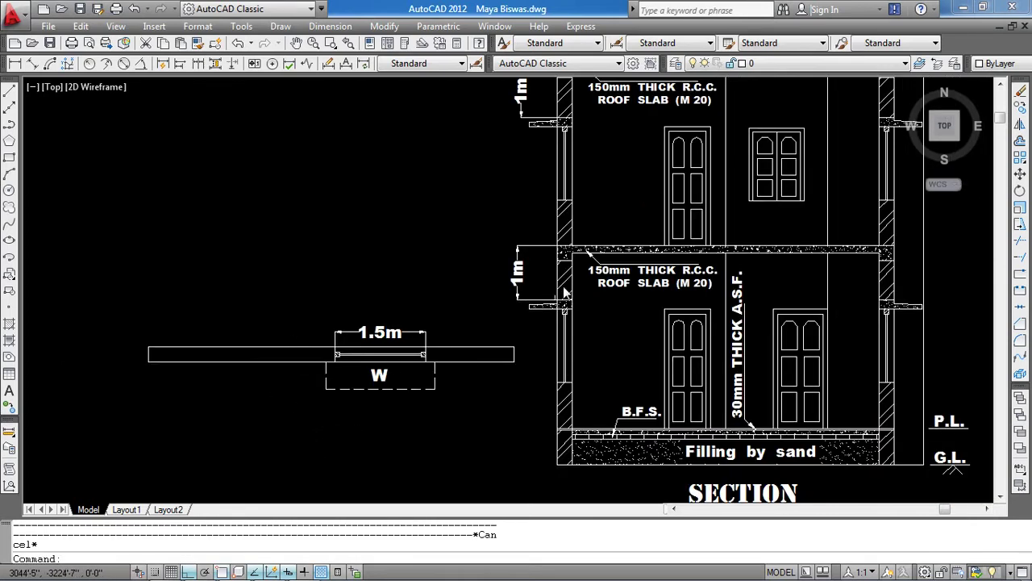
pyautogui.moveTo(188, 574)
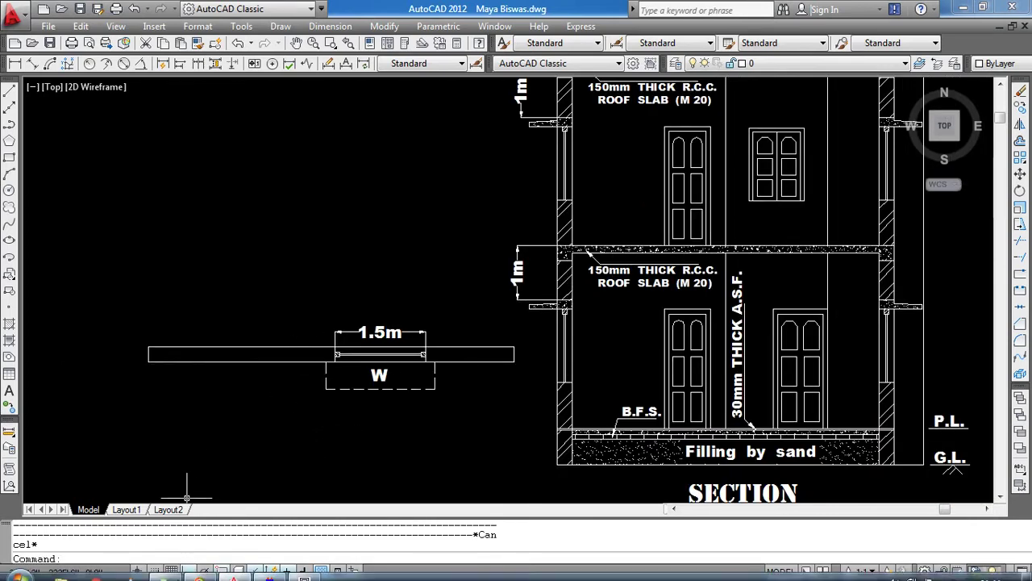
# Switch to STAAD.Pro and create a Space project named Structure2 in meters and kilonewtons, overwriting the existing file and starting with Add Beam.
pyautogui.click(269, 570)
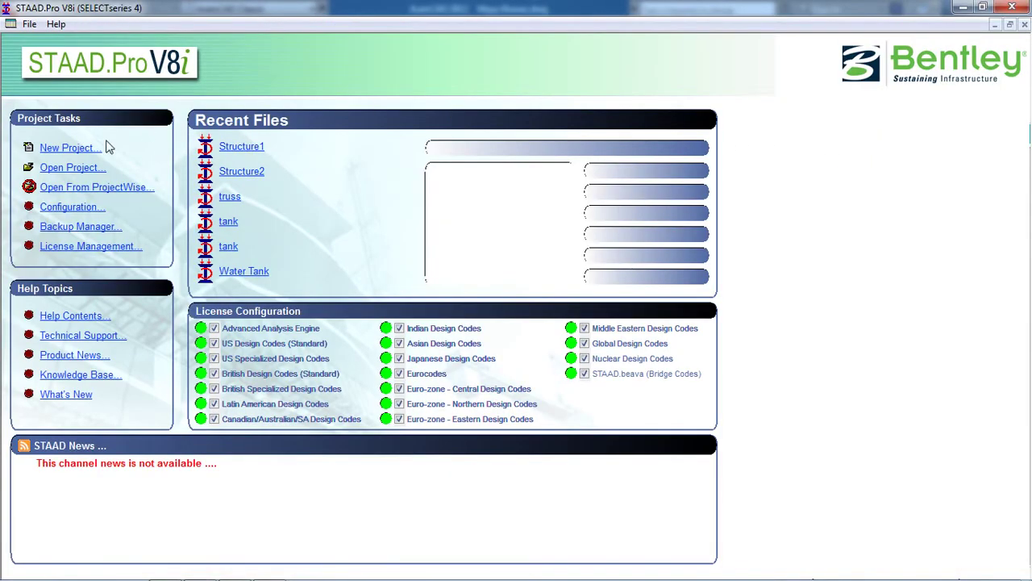
pyautogui.click(71, 147)
pyautogui.click(376, 189)
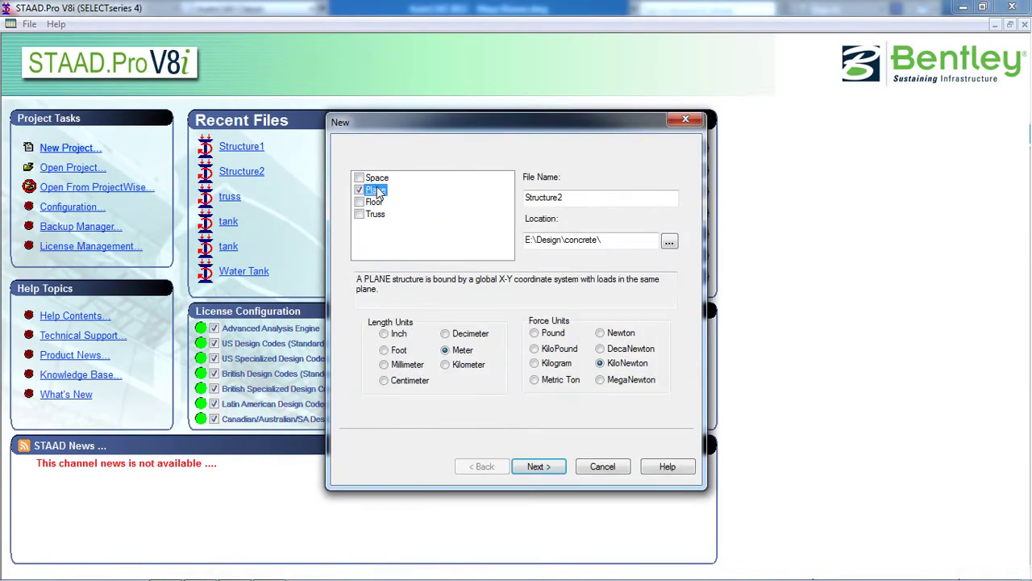
pyautogui.click(377, 177)
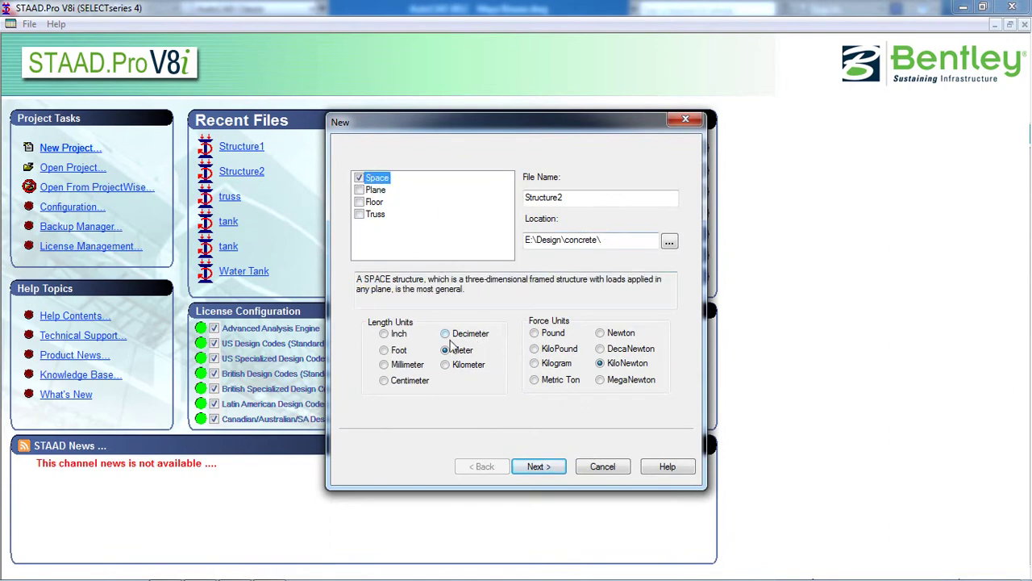
pyautogui.click(555, 461)
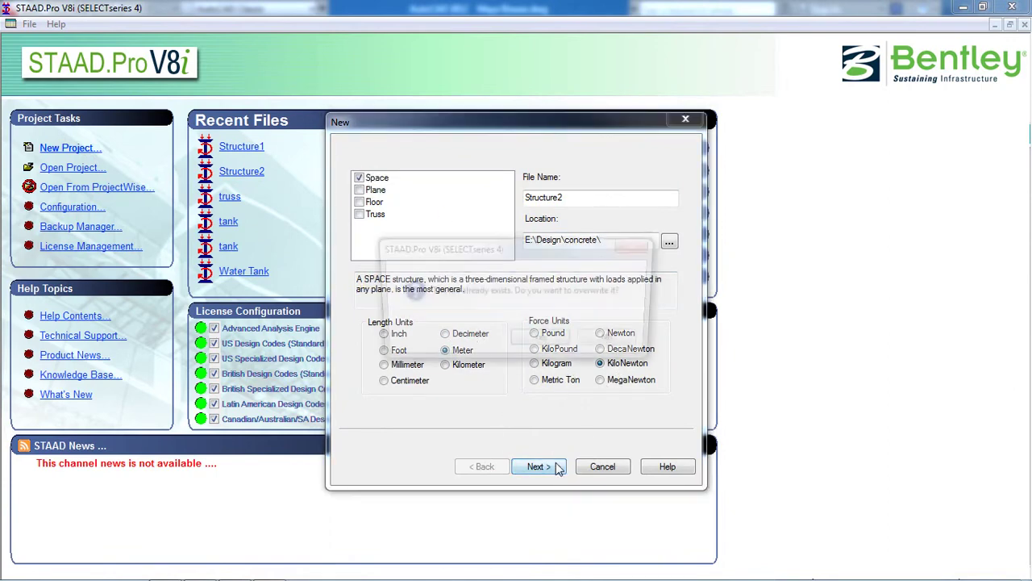
pyautogui.click(541, 347)
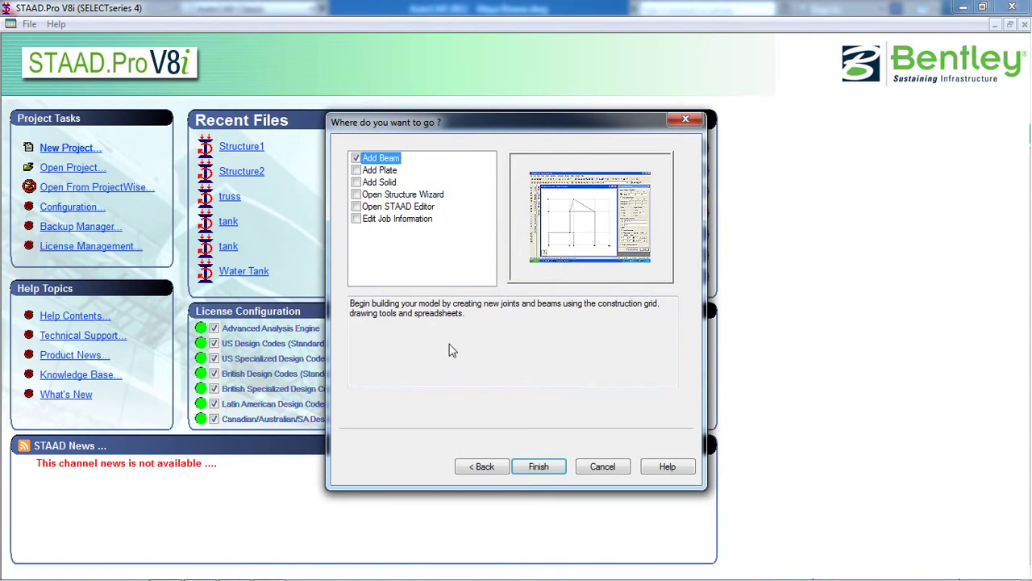
pyautogui.click(539, 466)
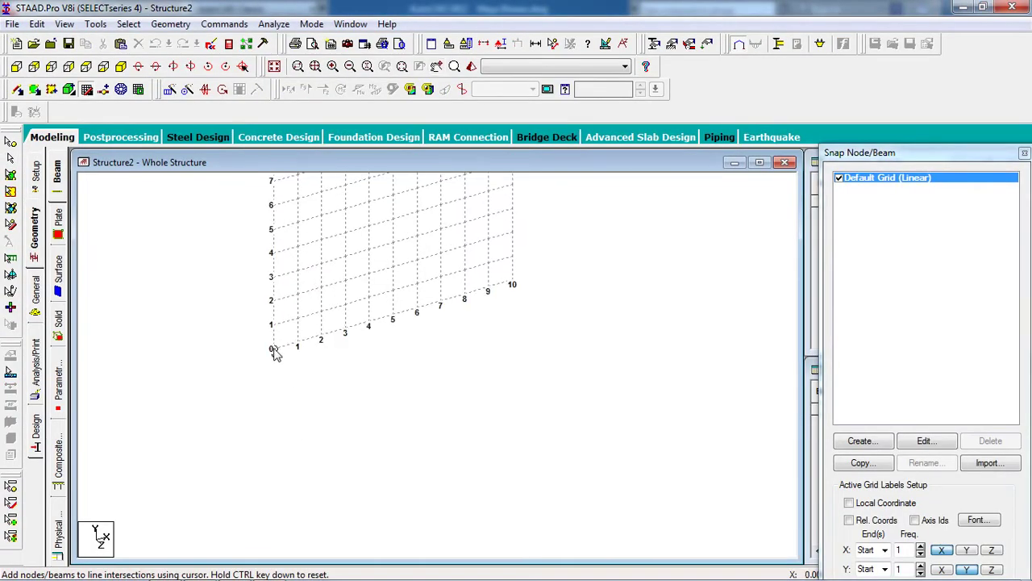
# Place a node at the grid origin, close the snap grid, and paste a copy of the node 3 m along X.
pyautogui.click(274, 355)
pyautogui.click(87, 90)
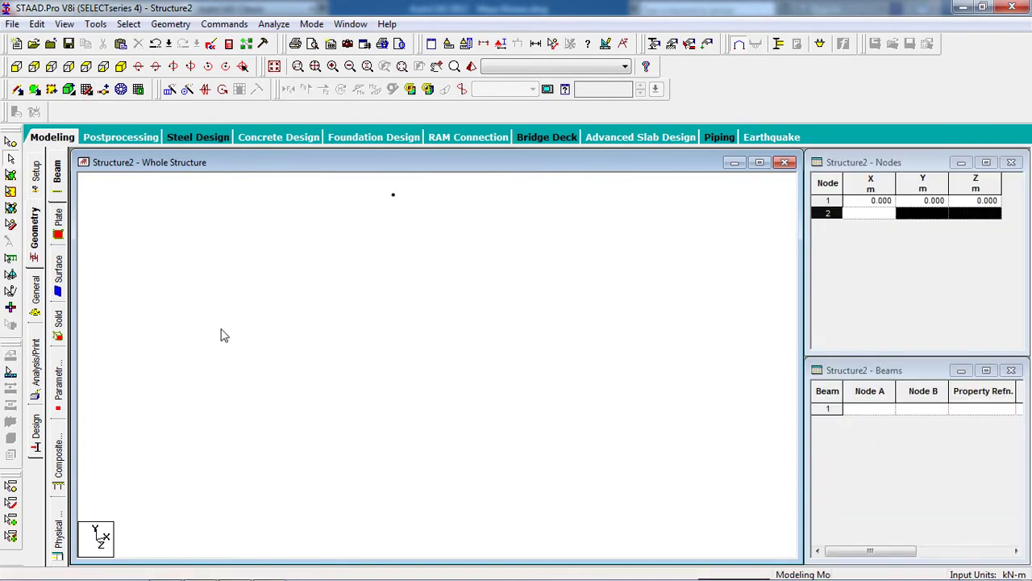
pyautogui.click(10, 142)
pyautogui.moveTo(242, 229); pyautogui.dragTo(123, 333)
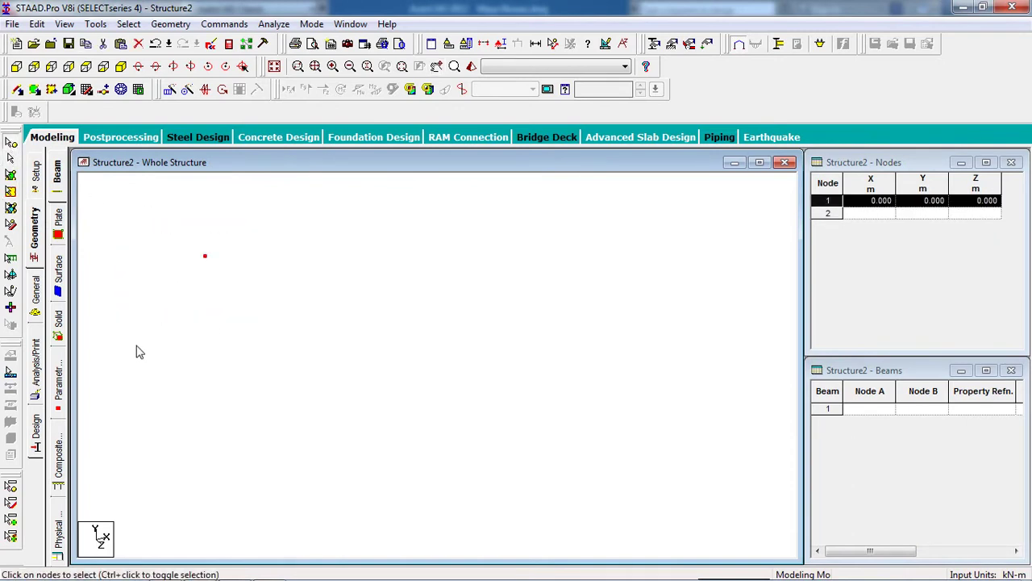
pyautogui.hotkey('ctrl', 'c')
pyautogui.hotkey('ctrl', 'v')
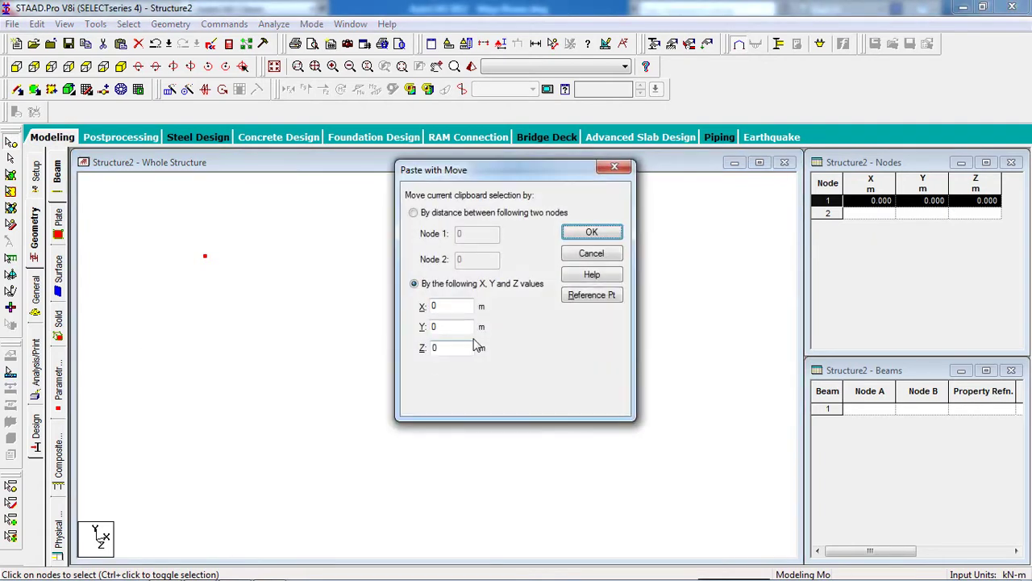
pyautogui.press('BackSpace')
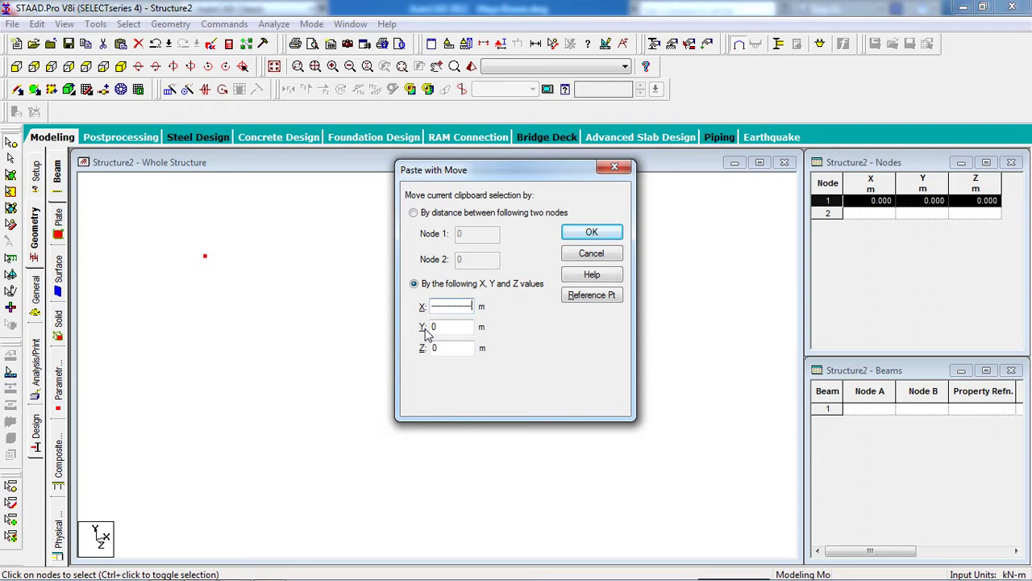
pyautogui.write('3')
pyautogui.click(593, 234)
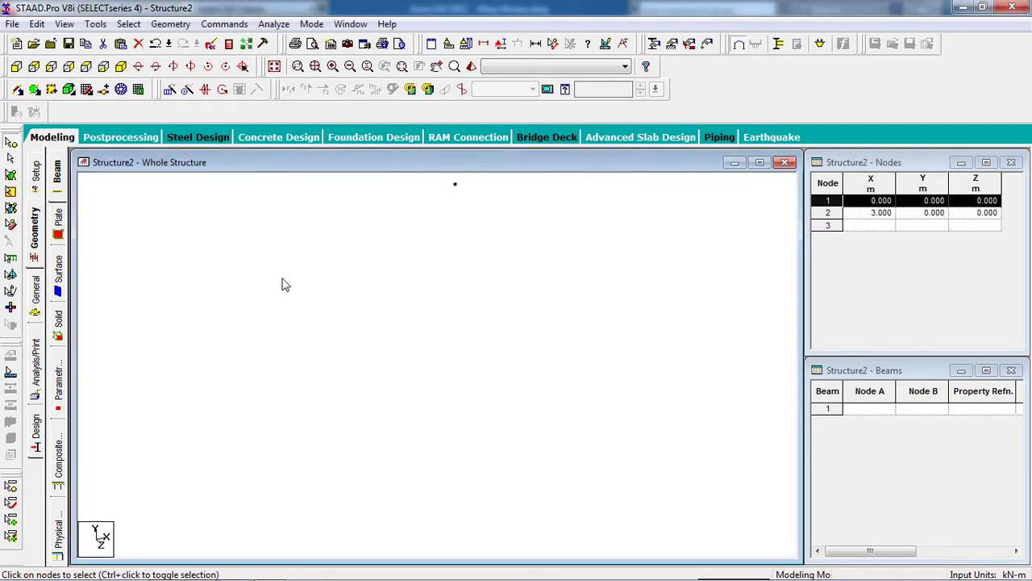
# Paste copies of the two nodes 4 m along Z and clear the node selection.
pyautogui.moveTo(415, 242); pyautogui.dragTo(230, 364)
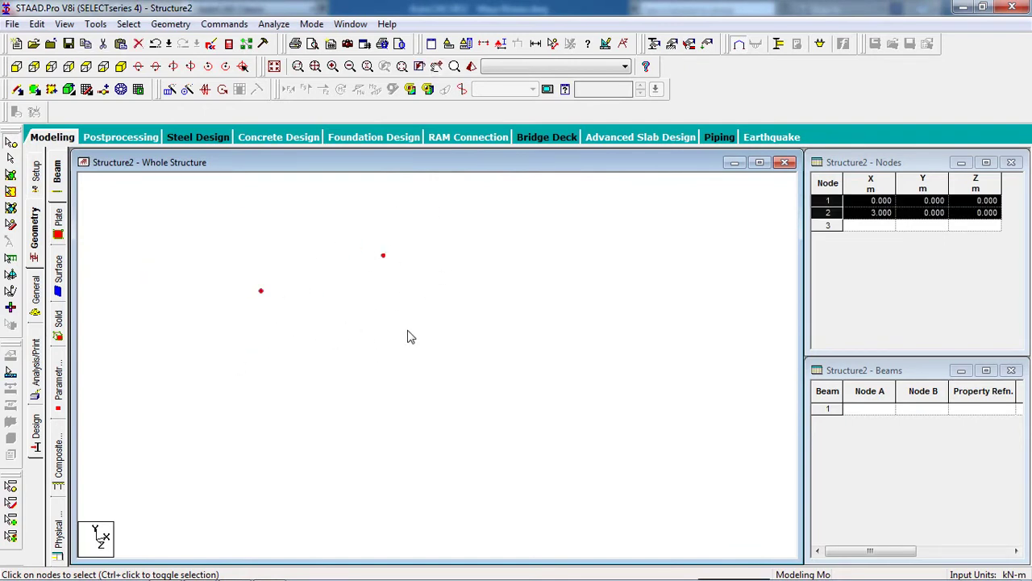
pyautogui.hotkey('ctrl', 'v')
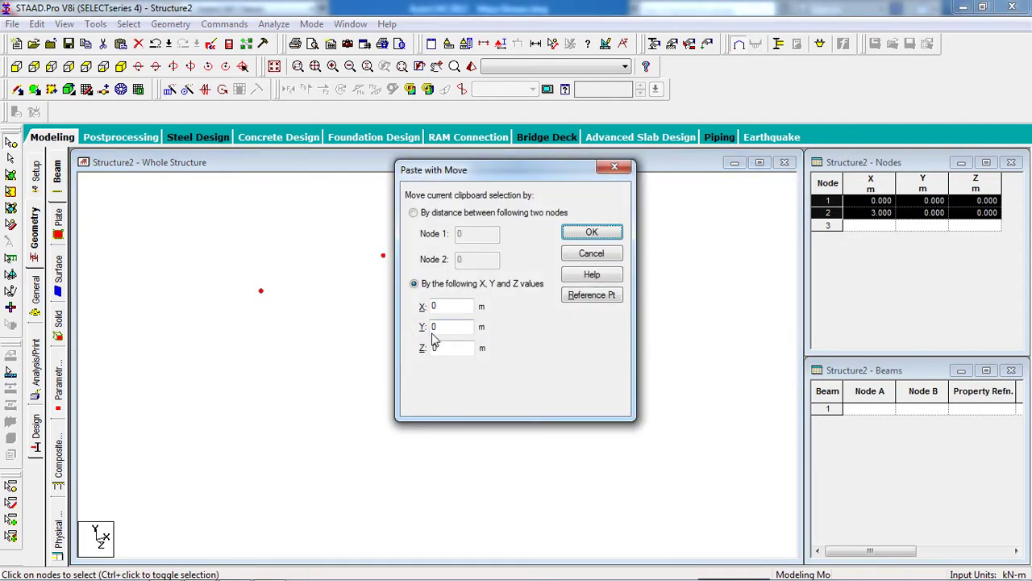
pyautogui.doubleClick(435, 346)
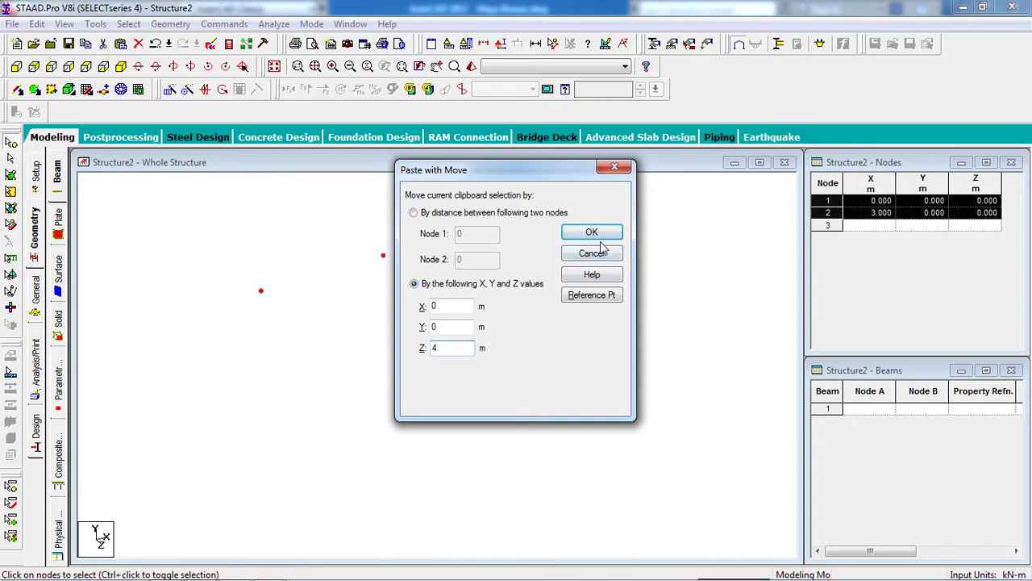
pyautogui.click(592, 233)
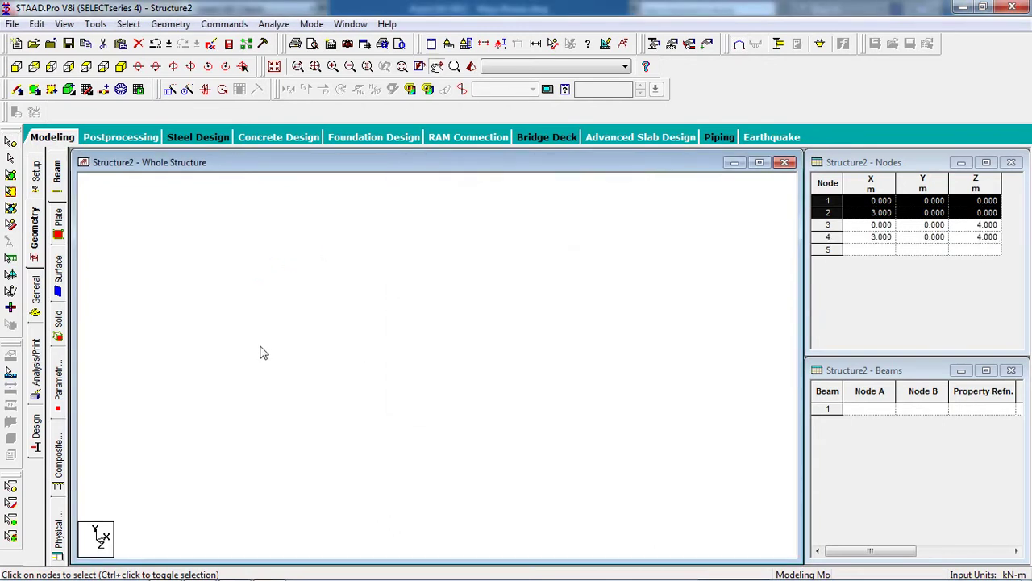
pyautogui.click(320, 375)
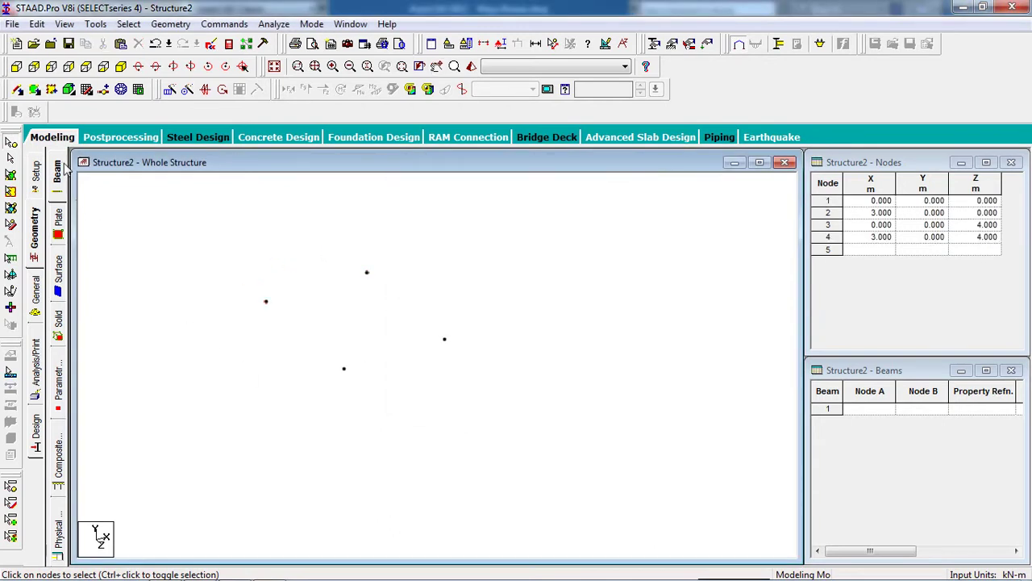
# Connect the four nodes with four beams to form a closed 3 m by 4 m rectangle.
pyautogui.click(22, 94)
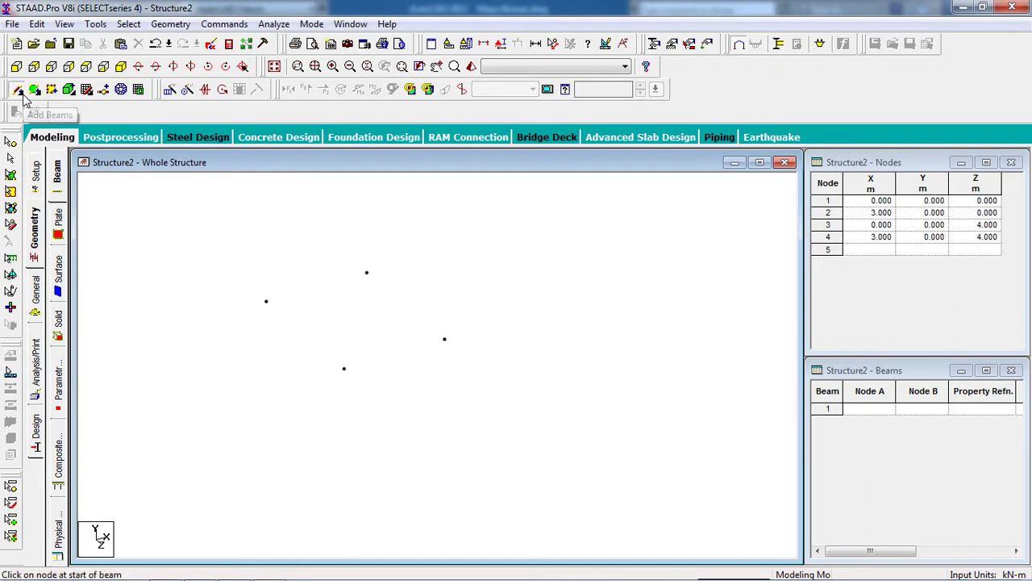
pyautogui.moveTo(266, 301); pyautogui.dragTo(369, 275)
pyautogui.moveTo(448, 341); pyautogui.dragTo(449, 343)
pyautogui.moveTo(444, 342); pyautogui.dragTo(267, 300)
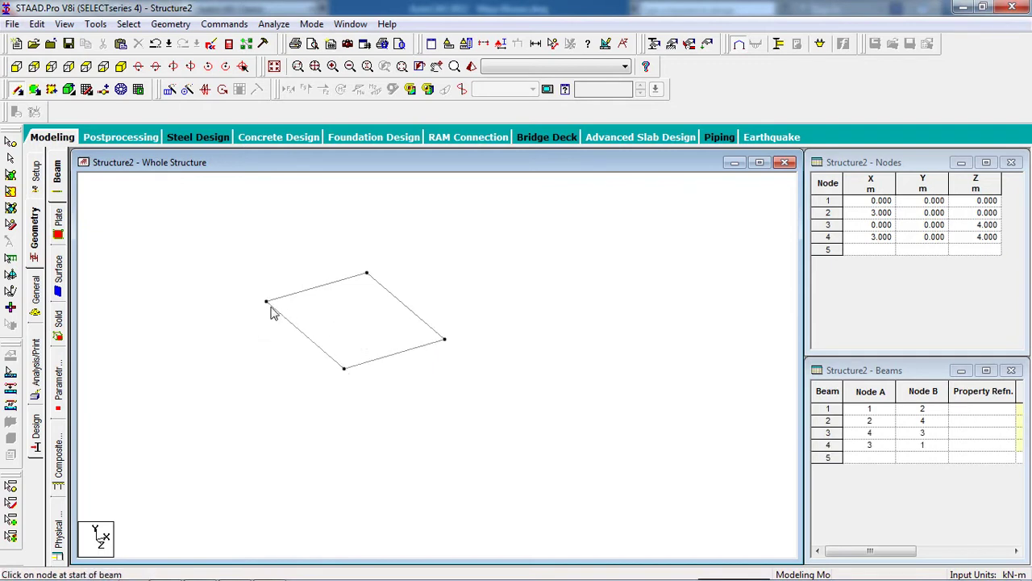
pyautogui.scroll(-1, 214, 264)
pyautogui.moveTo(228, 299); pyautogui.dragTo(203, 291, button='middle')
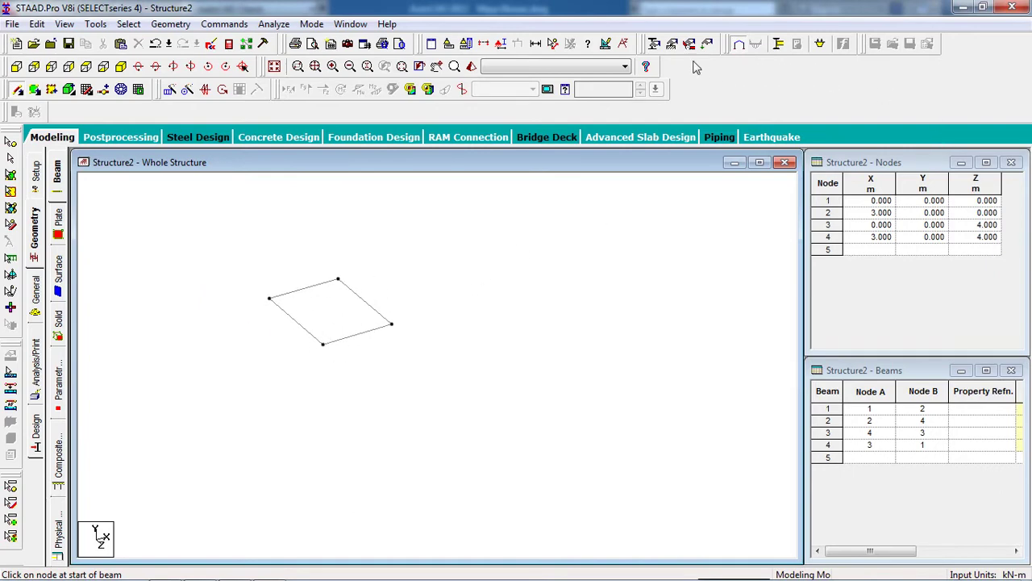
# Create a fixed support definition for the new structure.
pyautogui.click(672, 44)
pyautogui.moveTo(171, 40); pyautogui.dragTo(835, 139)
pyautogui.click(774, 291)
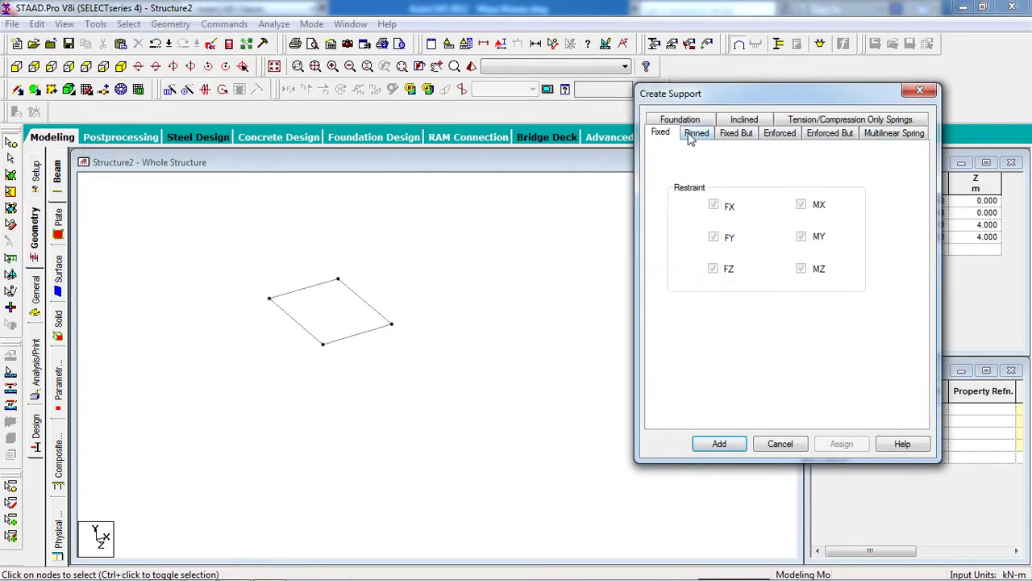
pyautogui.click(719, 442)
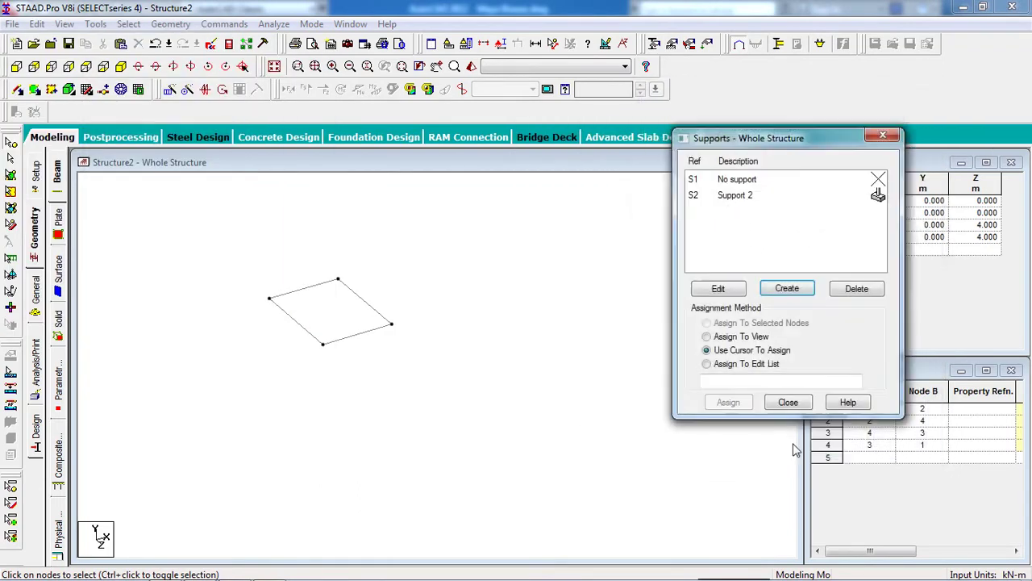
# Assign the fixed support, Support 2, to all four corner nodes of the rectangle.
pyautogui.click(782, 197)
pyautogui.moveTo(771, 146); pyautogui.dragTo(859, 168)
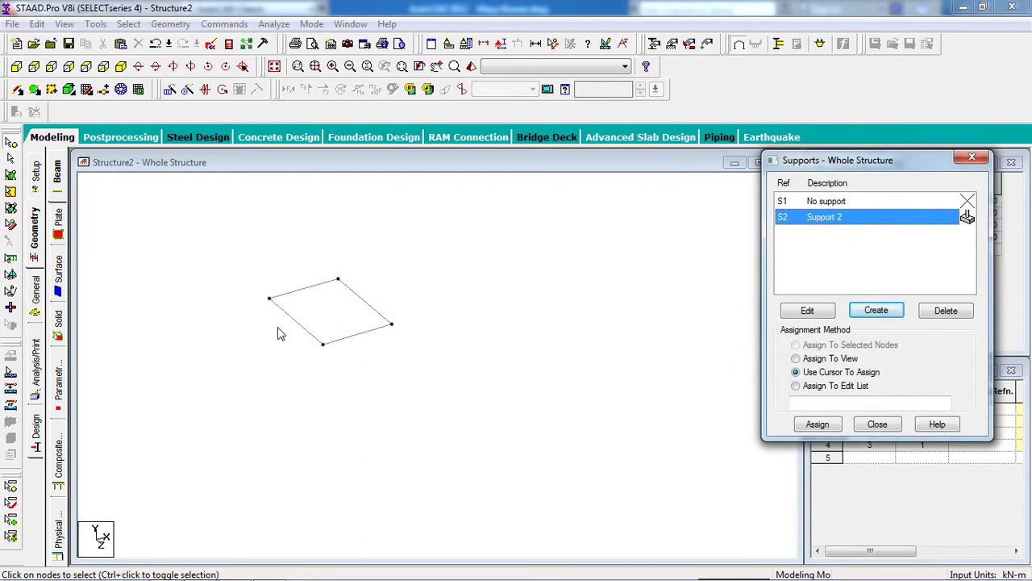
pyautogui.scroll(3, 327, 320)
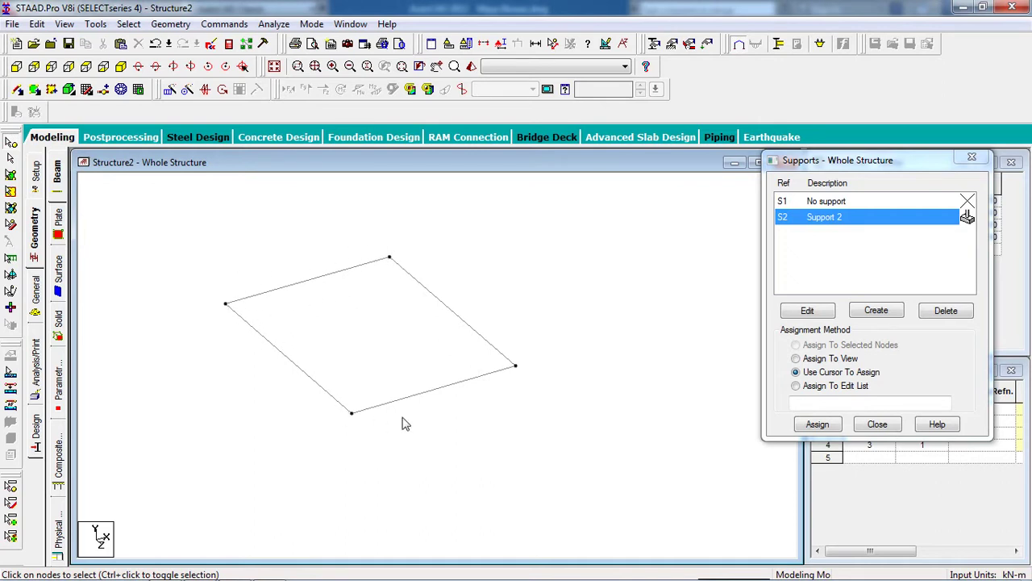
pyautogui.moveTo(317, 351); pyautogui.dragTo(363, 364, button='middle')
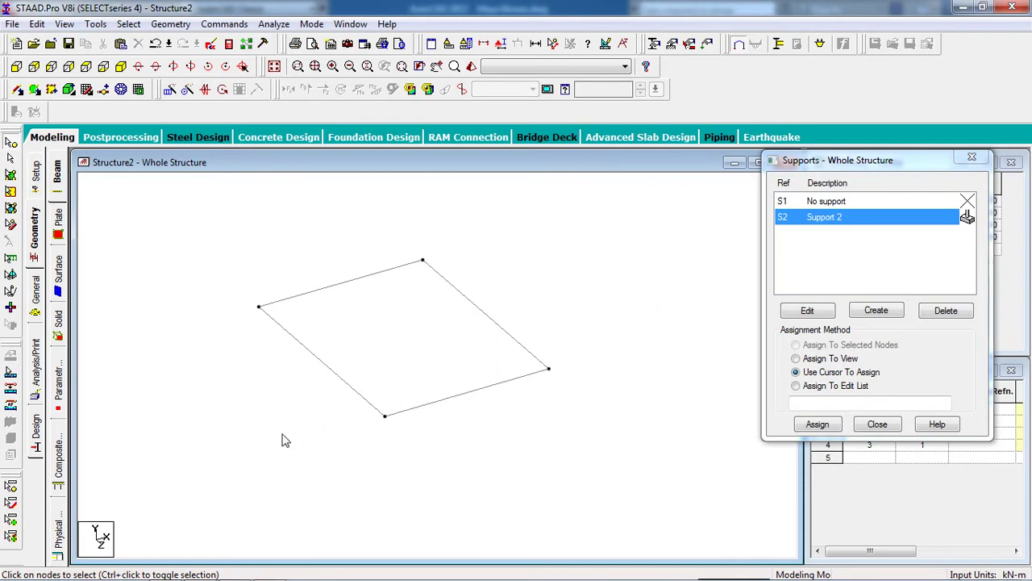
pyautogui.hotkey('ctrl', 'a')
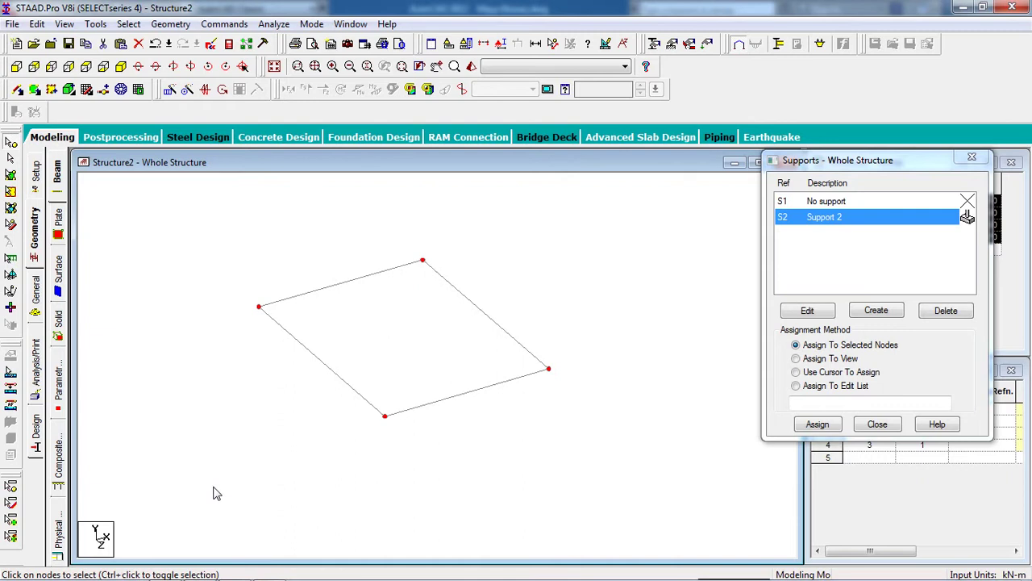
pyautogui.click(806, 426)
pyautogui.click(891, 337)
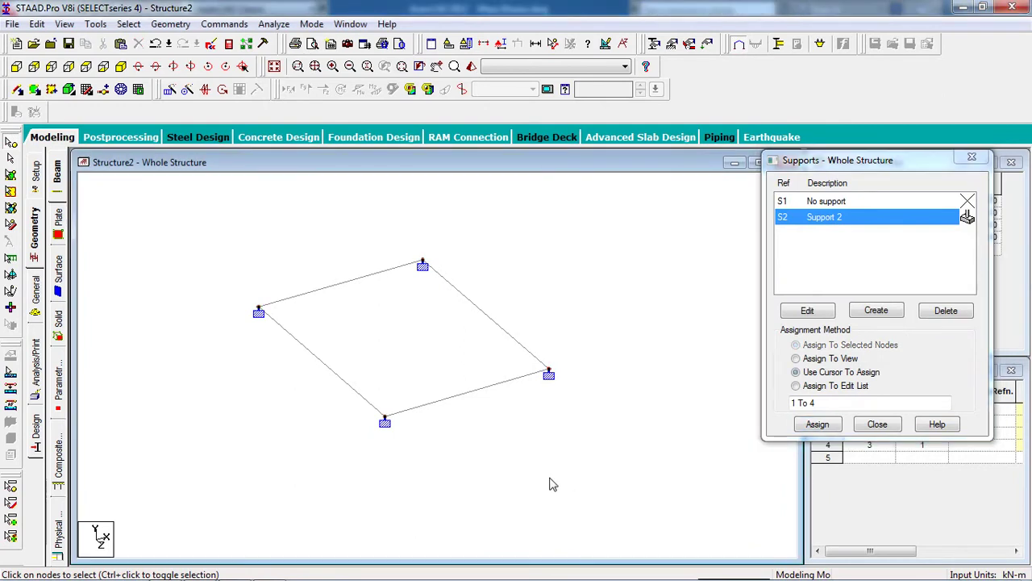
# Define a rectangular concrete section with YD 0.25 m and ZD 0.25 m.
pyautogui.moveTo(444, 459); pyautogui.dragTo(424, 457, button='middle')
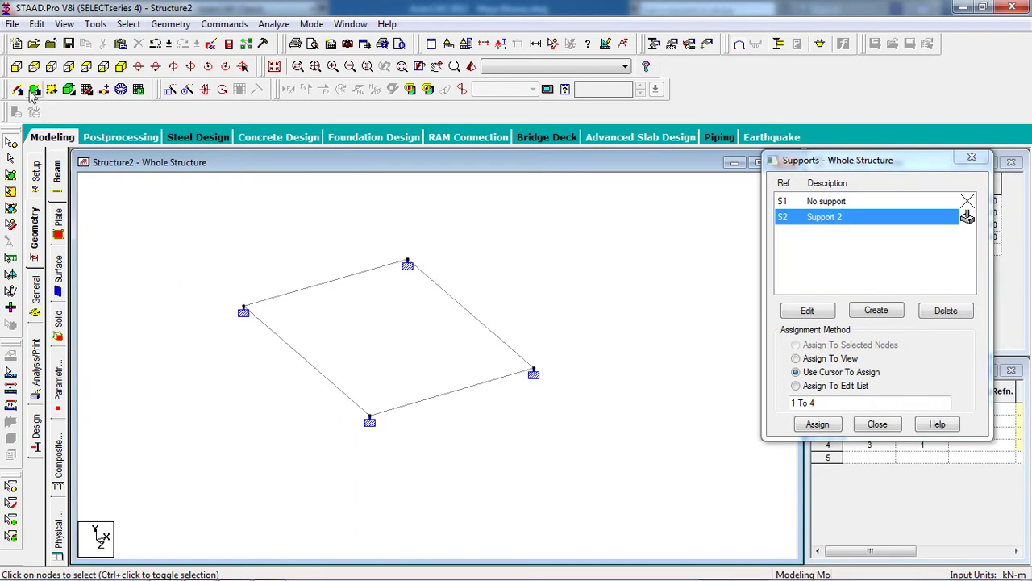
pyautogui.click(655, 46)
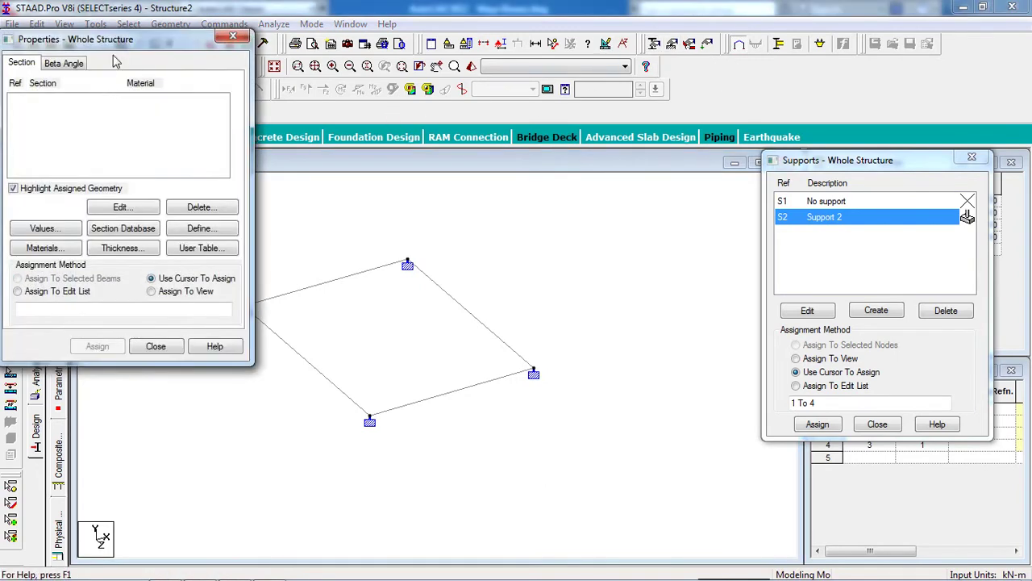
pyautogui.click(952, 290)
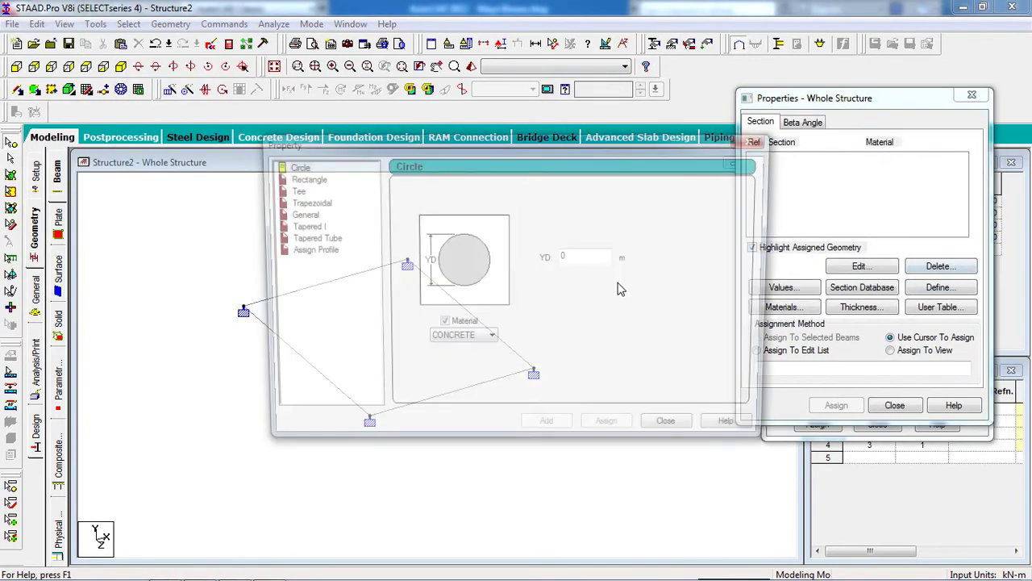
pyautogui.click(304, 180)
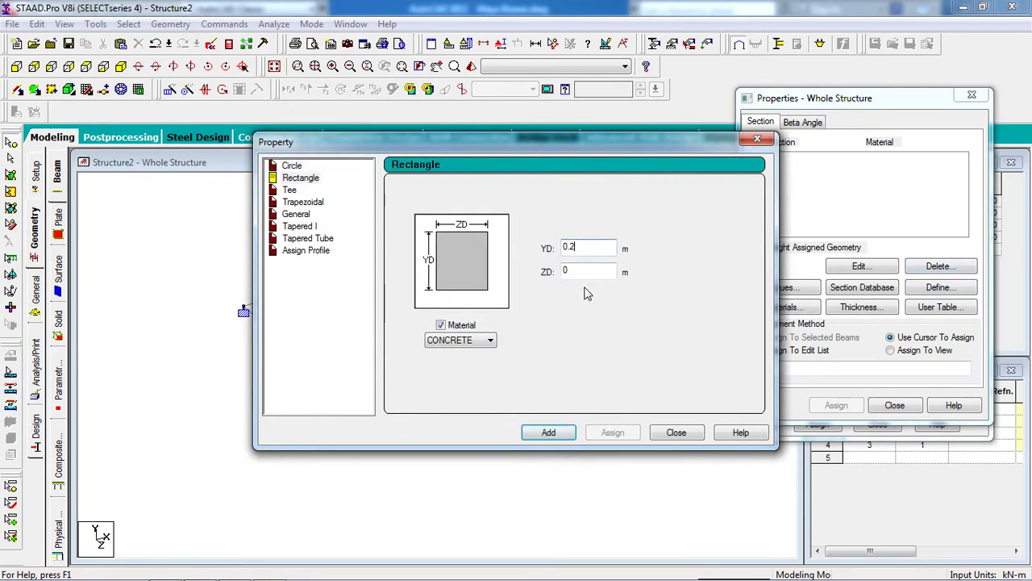
pyautogui.click(599, 277)
pyautogui.write('.25')
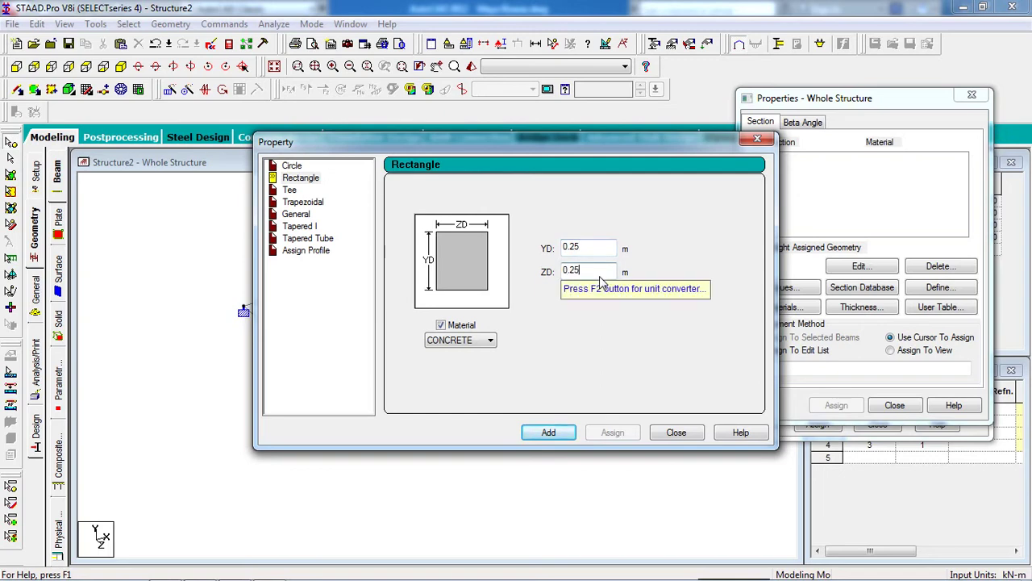
pyautogui.click(548, 433)
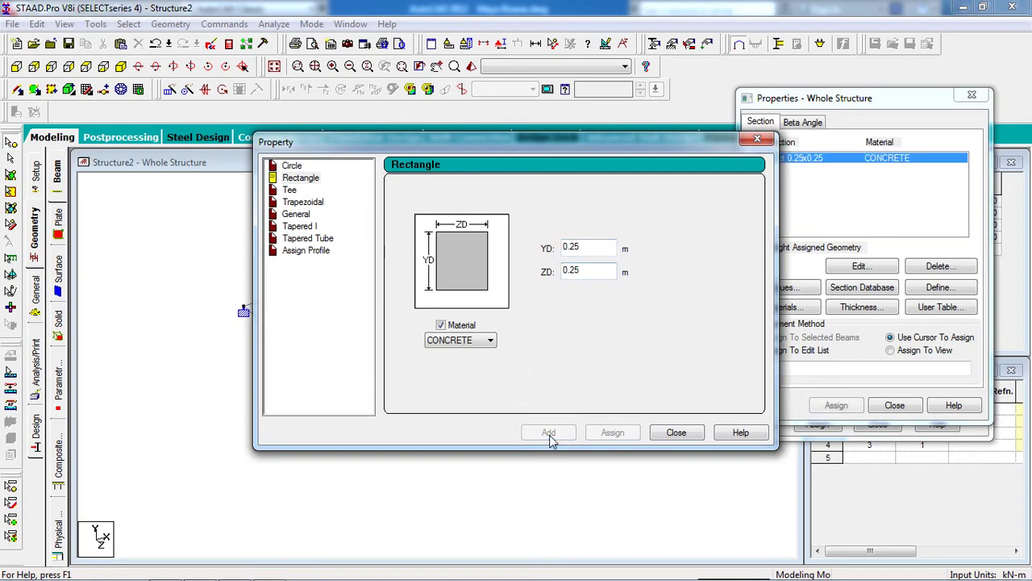
pyautogui.click(663, 432)
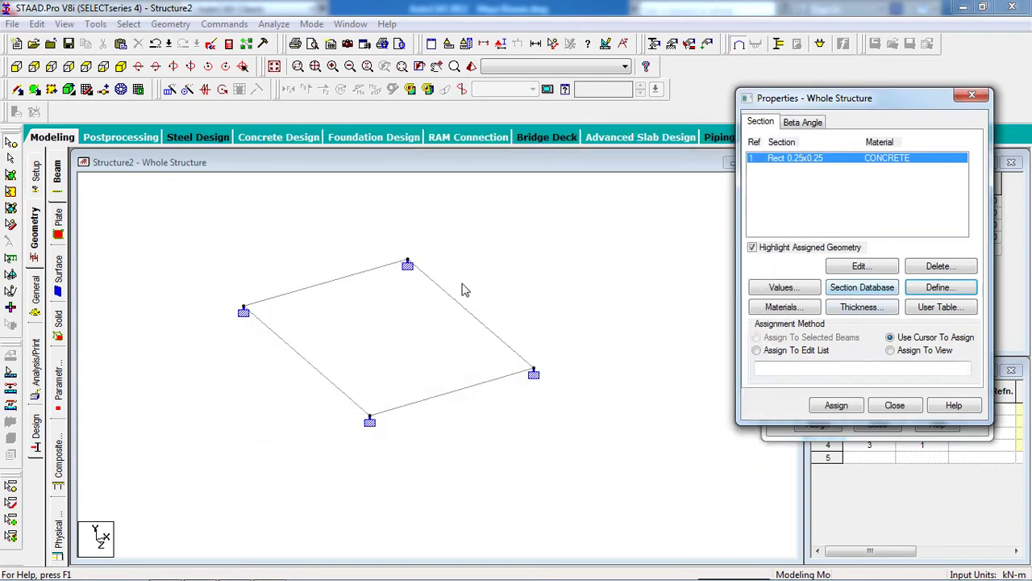
# Define a concrete plate element thickness of 0.150 m at all four nodes.
pyautogui.click(865, 308)
pyautogui.click(645, 242)
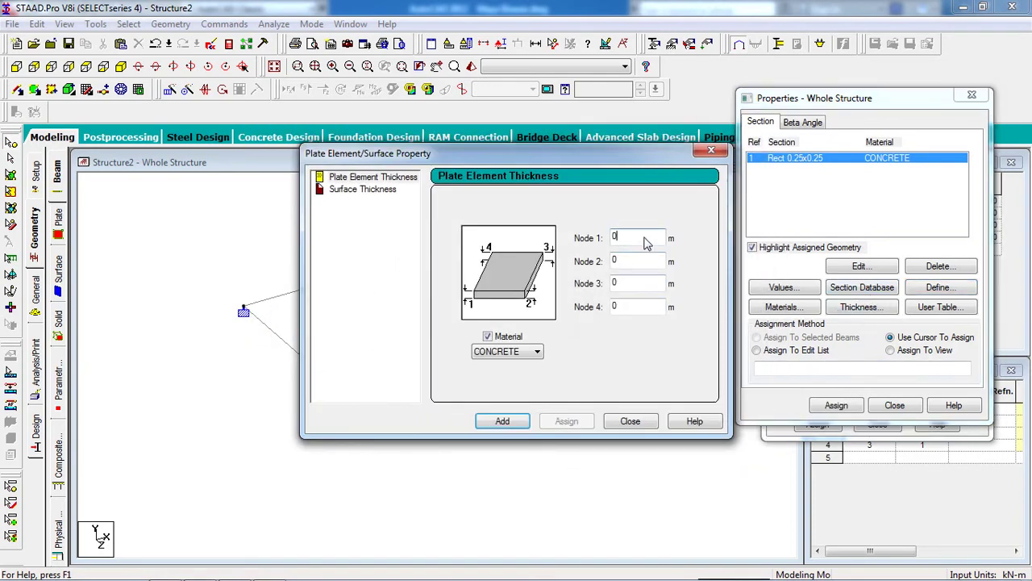
pyautogui.write('150')
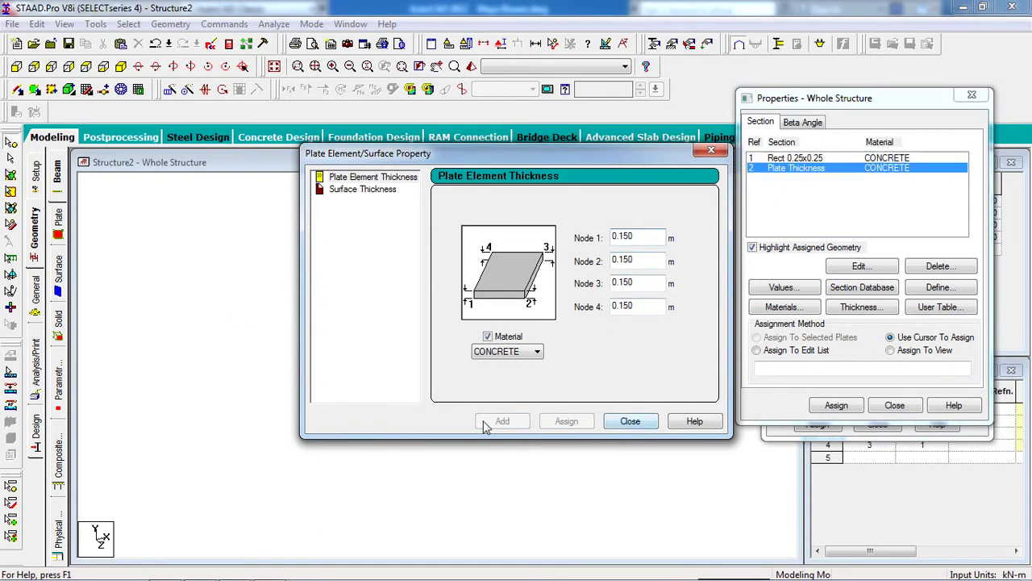
pyautogui.click(645, 420)
# Assign the Rect 0.25x0.25 concrete section to all four beams.
pyautogui.click(811, 158)
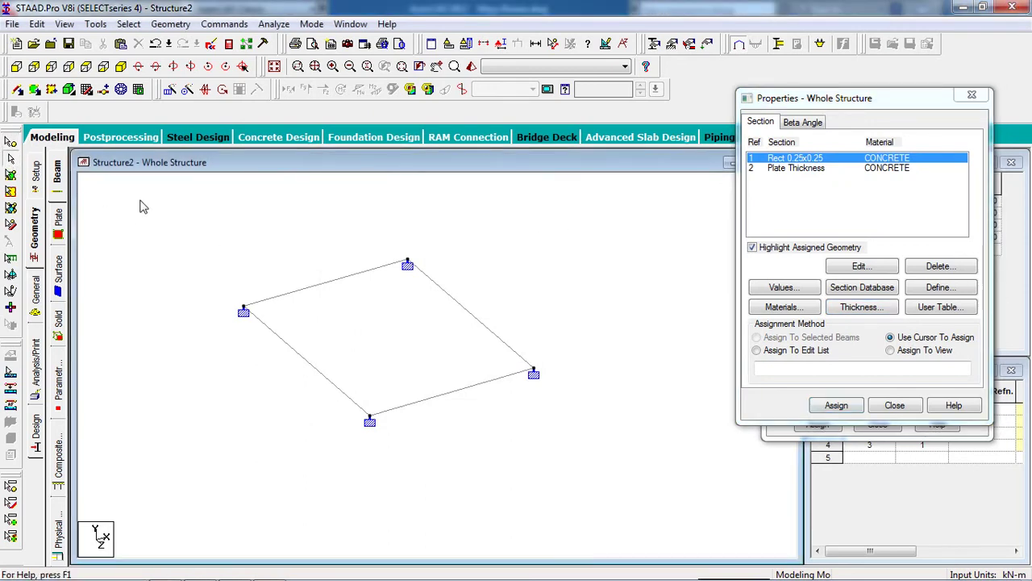
pyautogui.hotkey('ctrl', 'a')
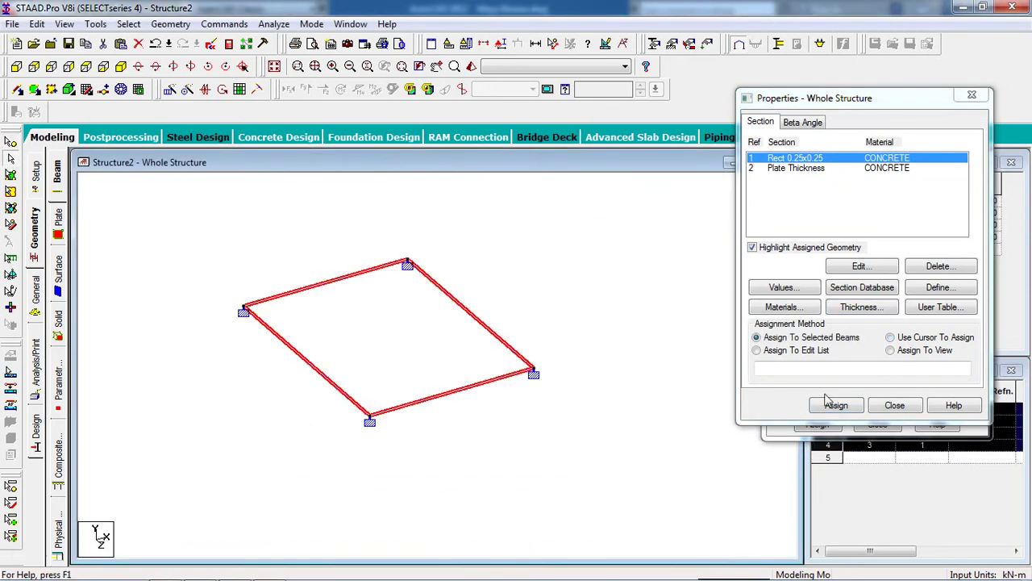
pyautogui.click(836, 405)
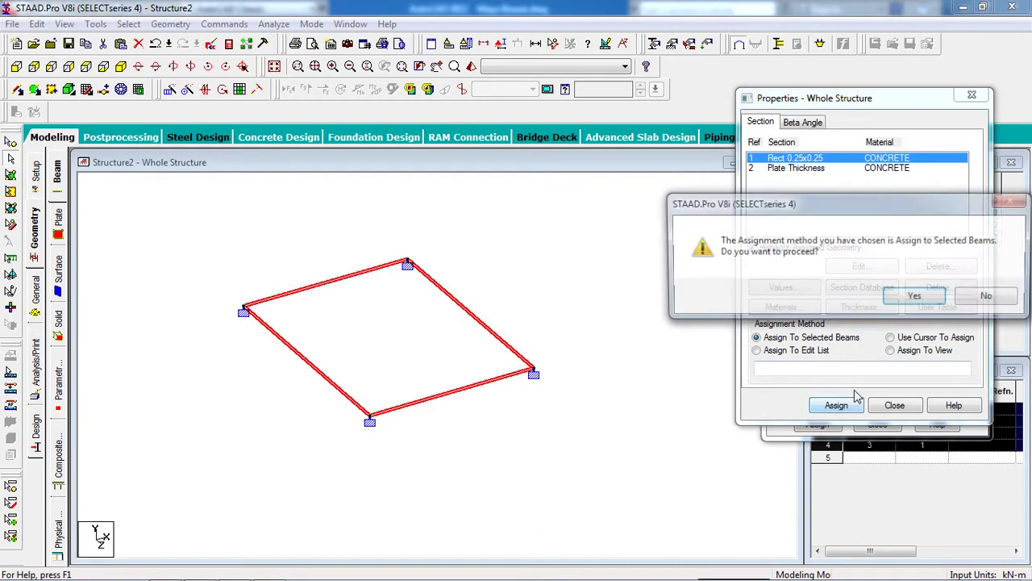
pyautogui.click(913, 296)
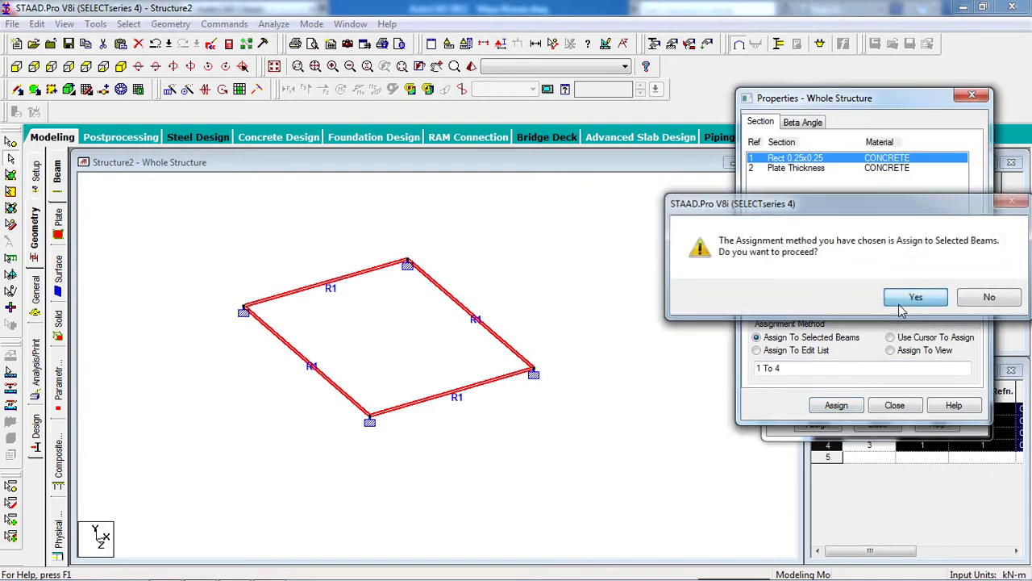
# Outline a surface meshing region through the four corner nodes, closing it at the starting node.
pyautogui.click(857, 168)
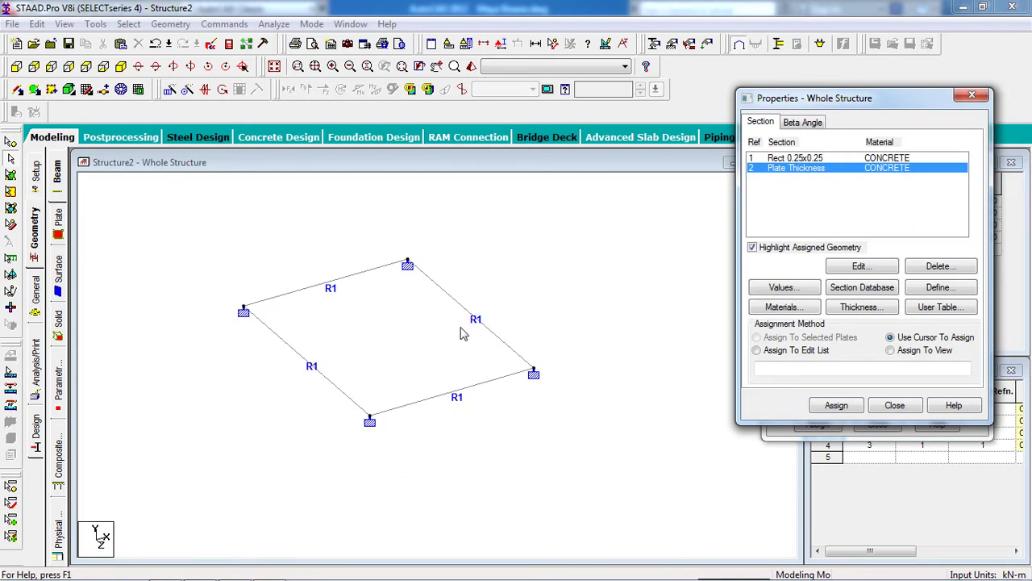
pyautogui.click(120, 90)
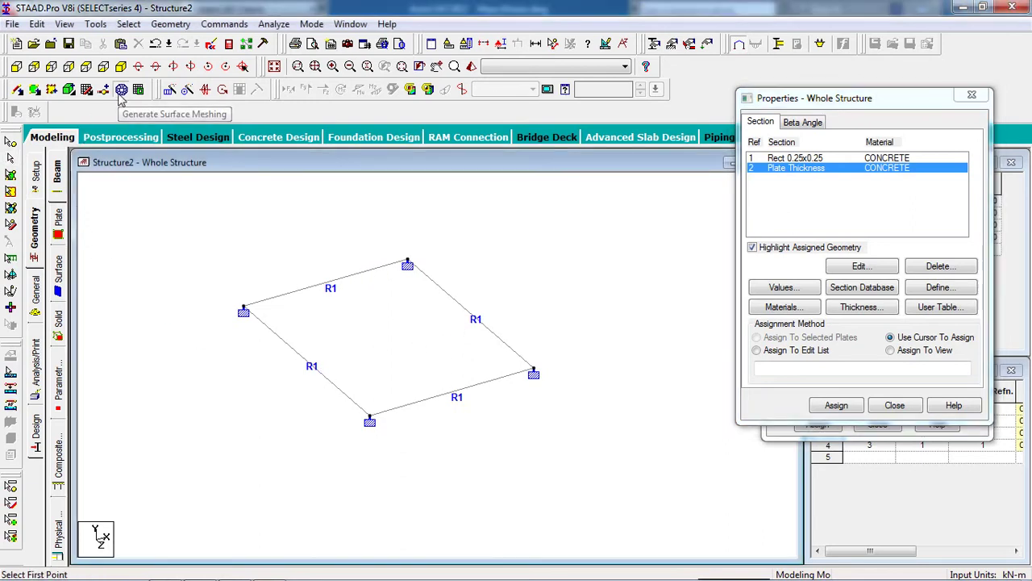
pyautogui.click(243, 311)
pyautogui.click(408, 263)
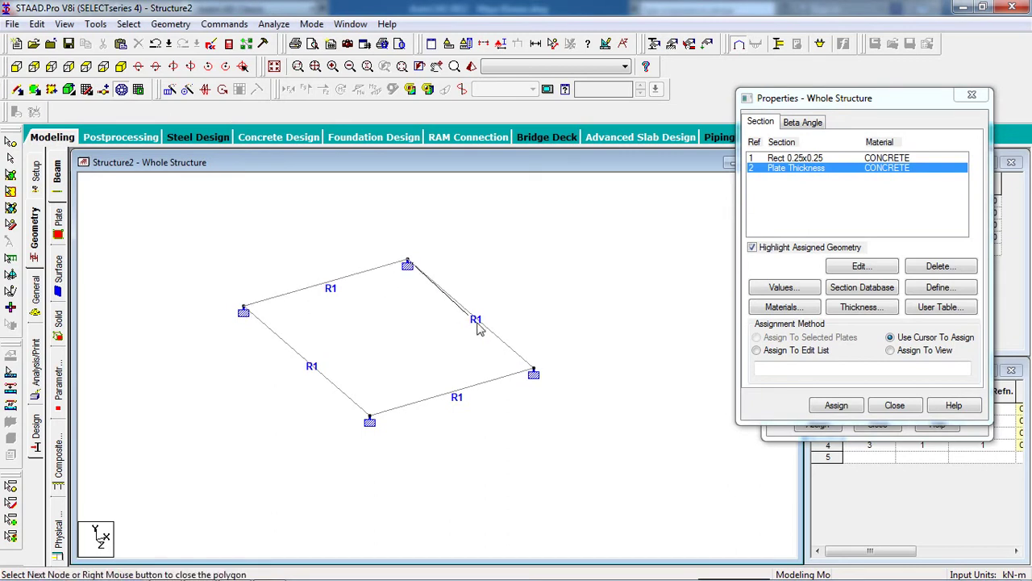
pyautogui.click(533, 373)
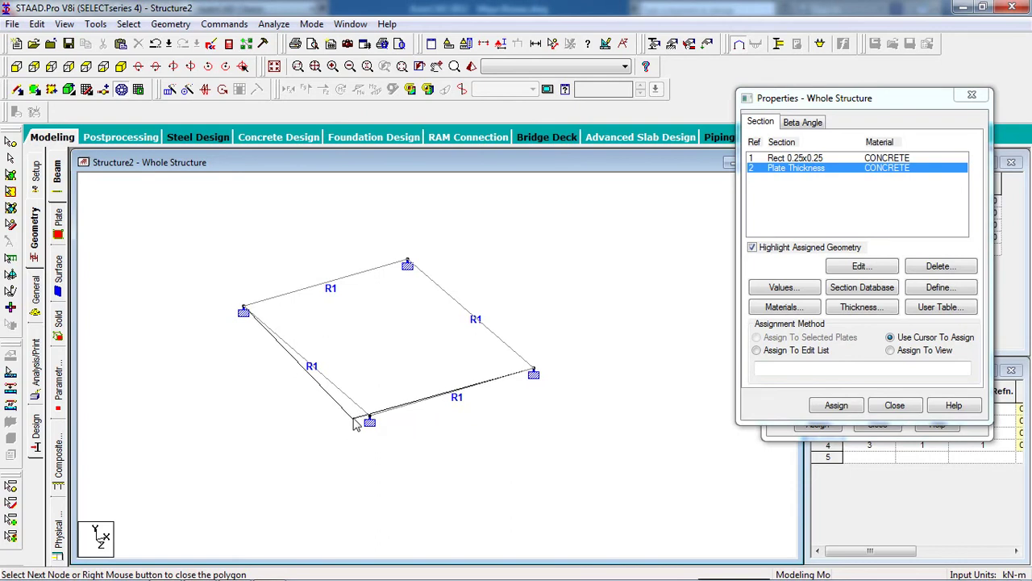
pyautogui.click(370, 422)
pyautogui.click(244, 312)
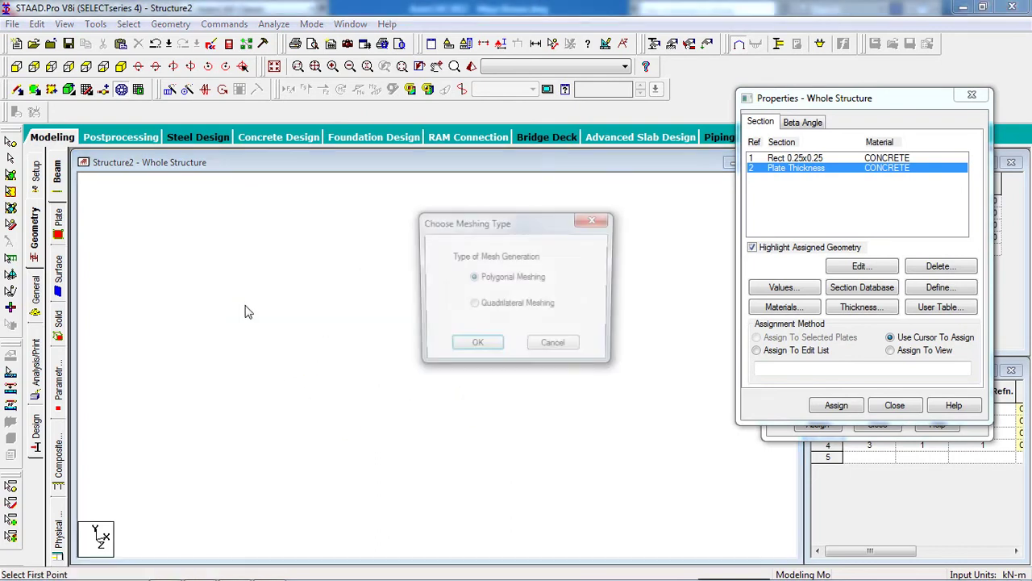
# Generate a quadrilateral mesh of the outlined region with 1 division along each side.
pyautogui.click(493, 309)
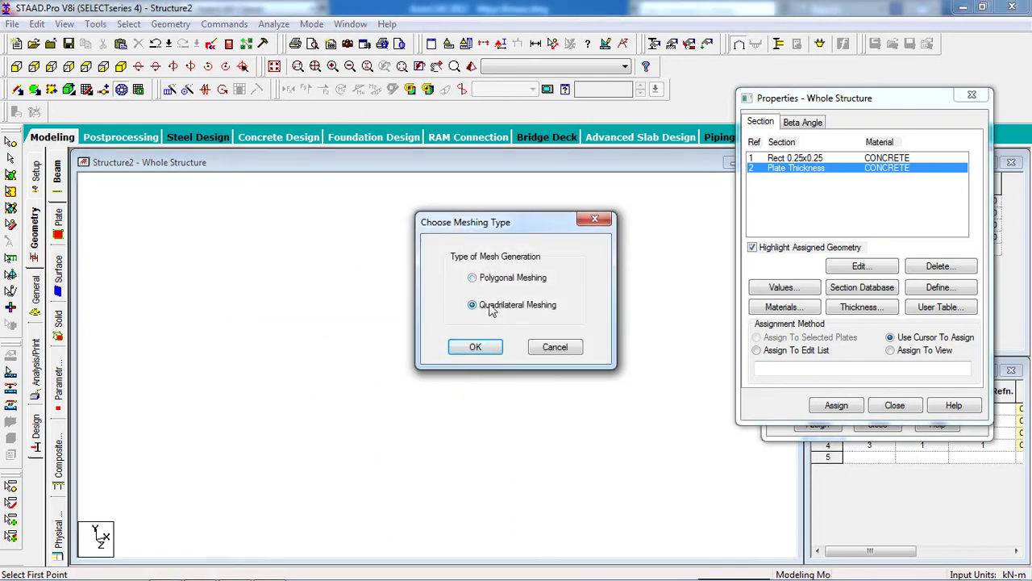
pyautogui.click(480, 347)
pyautogui.doubleClick(598, 276)
pyautogui.write('1')
pyautogui.press('Tab')
pyautogui.write('1')
pyautogui.press('Tab')
pyautogui.write('1')
pyautogui.press('Tab')
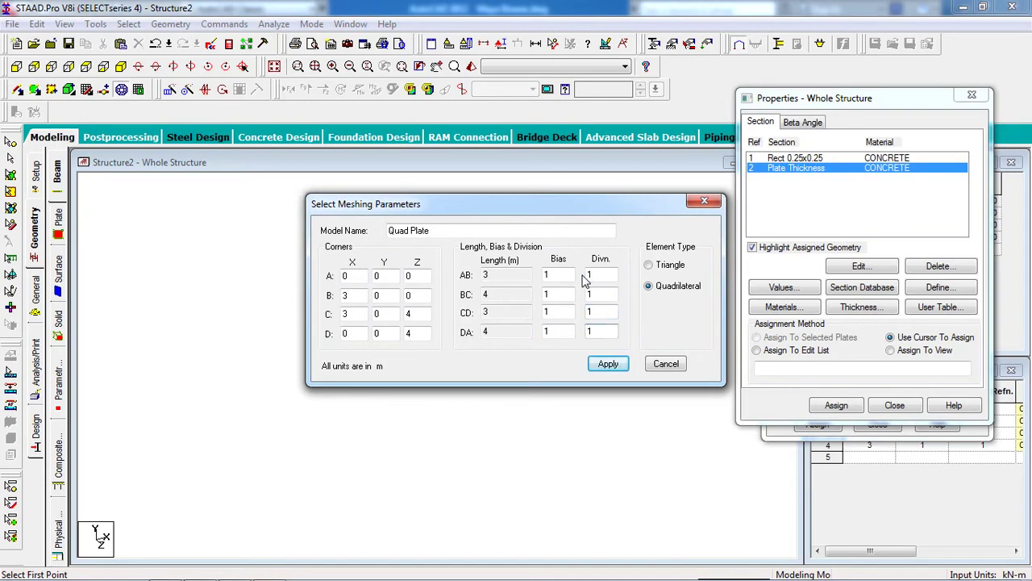
pyautogui.click(611, 363)
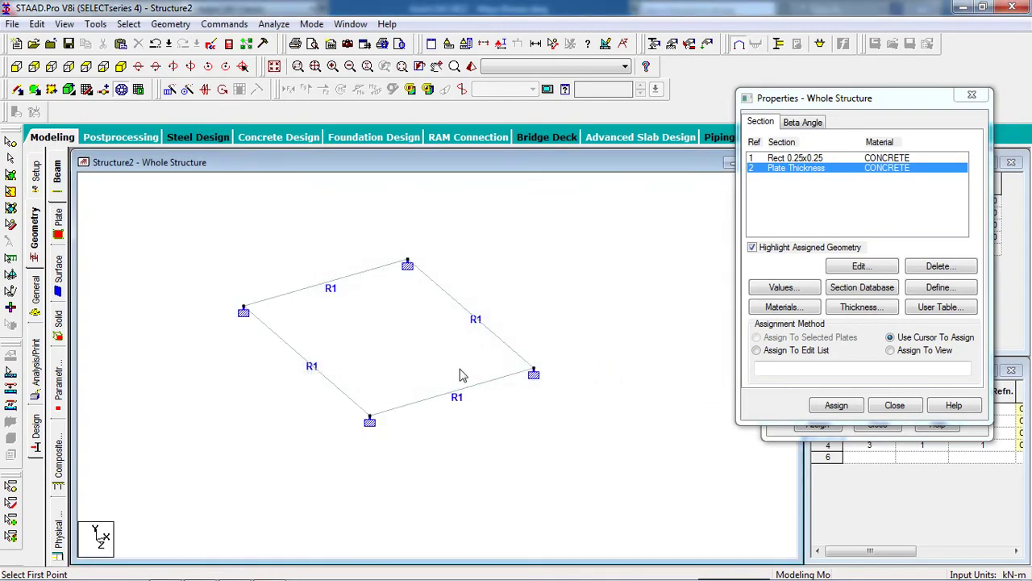
# Assign the plate thickness property to the new slab plate inside the beams.
pyautogui.click(10, 175)
pyautogui.click(394, 333)
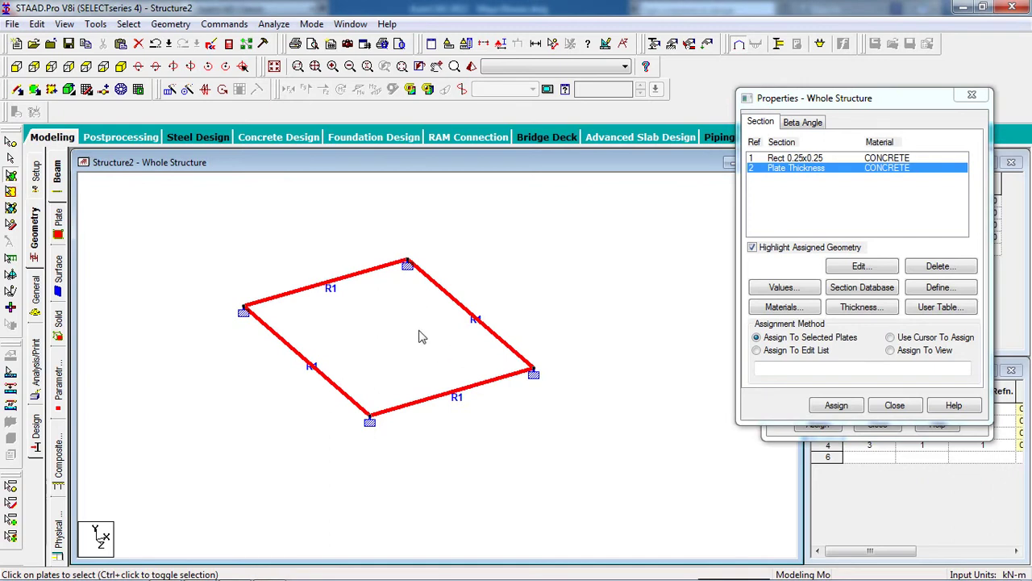
pyautogui.click(817, 177)
pyautogui.click(387, 327)
pyautogui.click(837, 405)
pyautogui.click(895, 300)
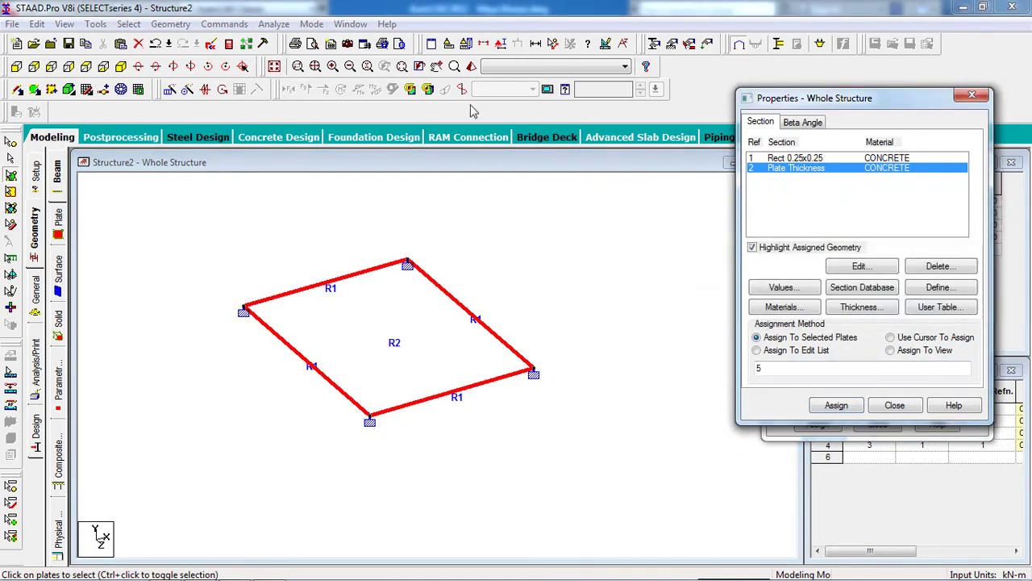
# Inspect the 3D rendering of the slab and beams from different angles, and close the rendering, Properties and Supports windows.
pyautogui.click(472, 66)
pyautogui.moveTo(544, 416); pyautogui.dragTo(586, 400)
pyautogui.moveTo(637, 257); pyautogui.dragTo(254, 239)
pyautogui.click(594, 240)
pyautogui.click(897, 405)
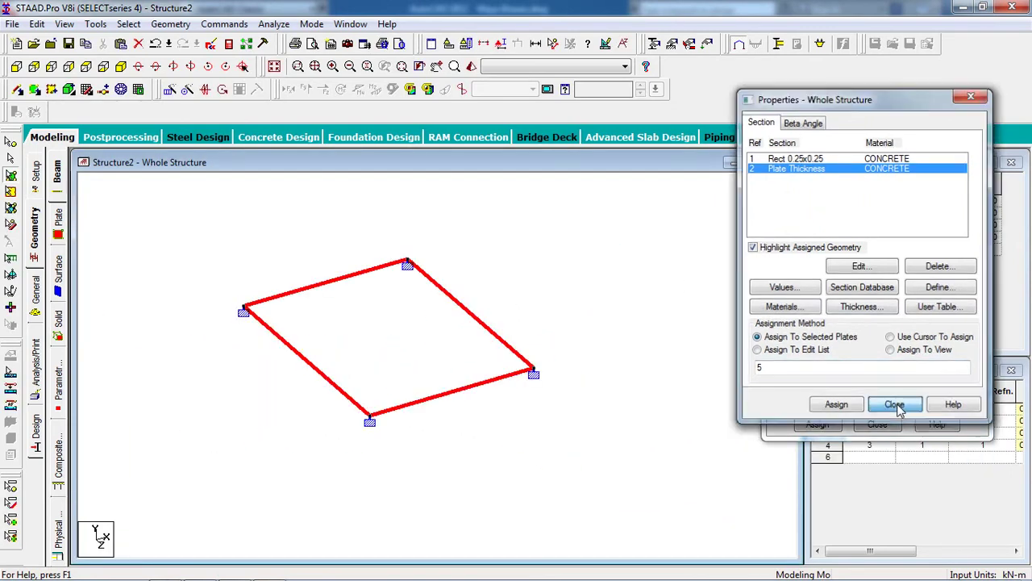
pyautogui.click(878, 423)
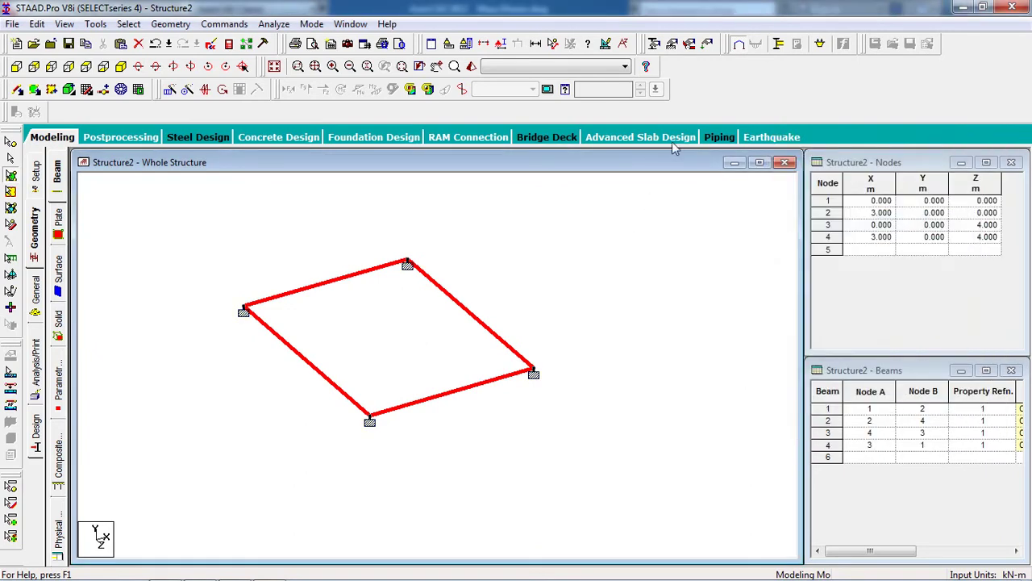
# Add primary load case 1 with loading type Dead and the title "dead".
pyautogui.click(707, 46)
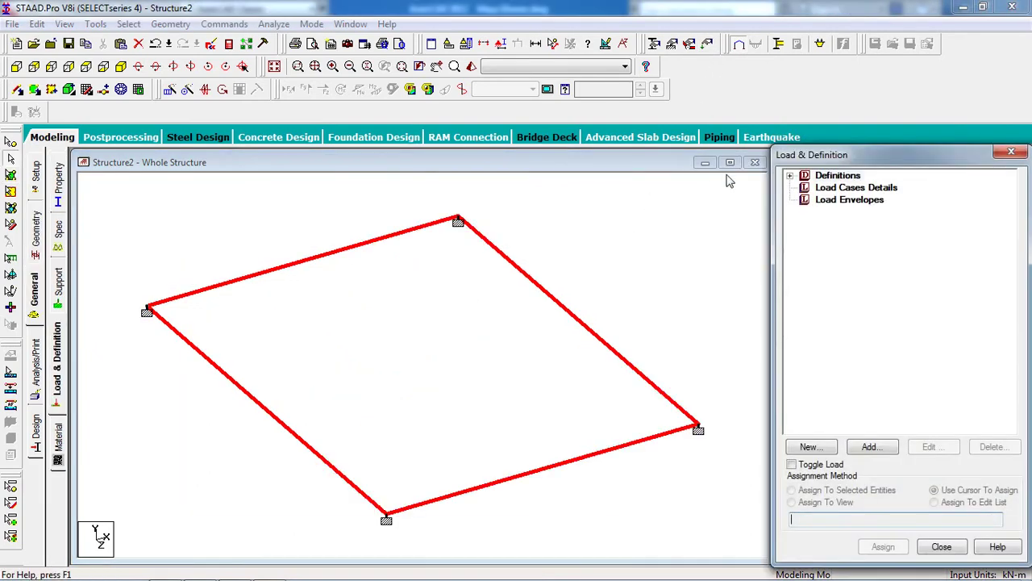
pyautogui.click(826, 189)
pyautogui.click(871, 447)
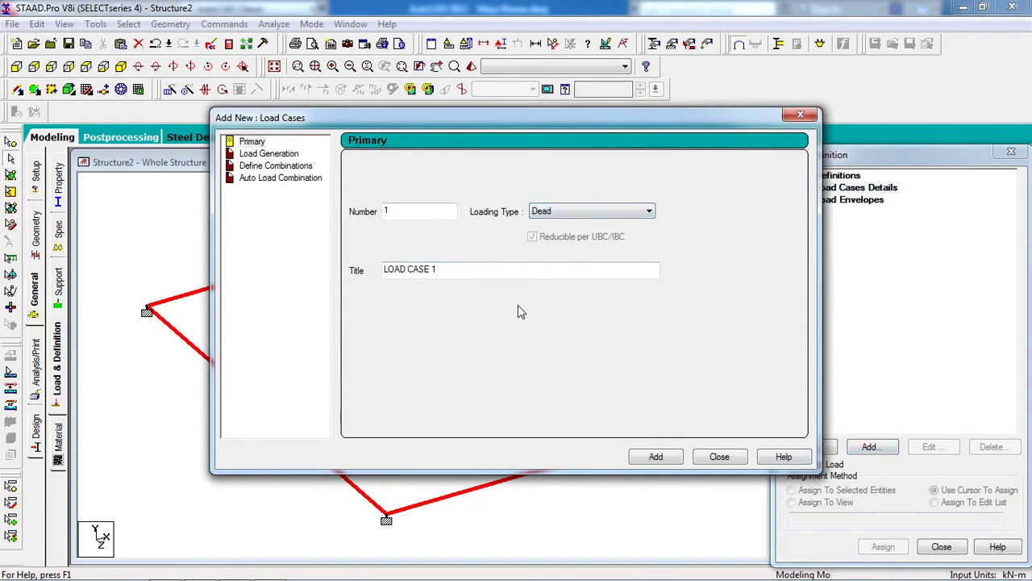
pyautogui.moveTo(448, 272); pyautogui.dragTo(352, 271)
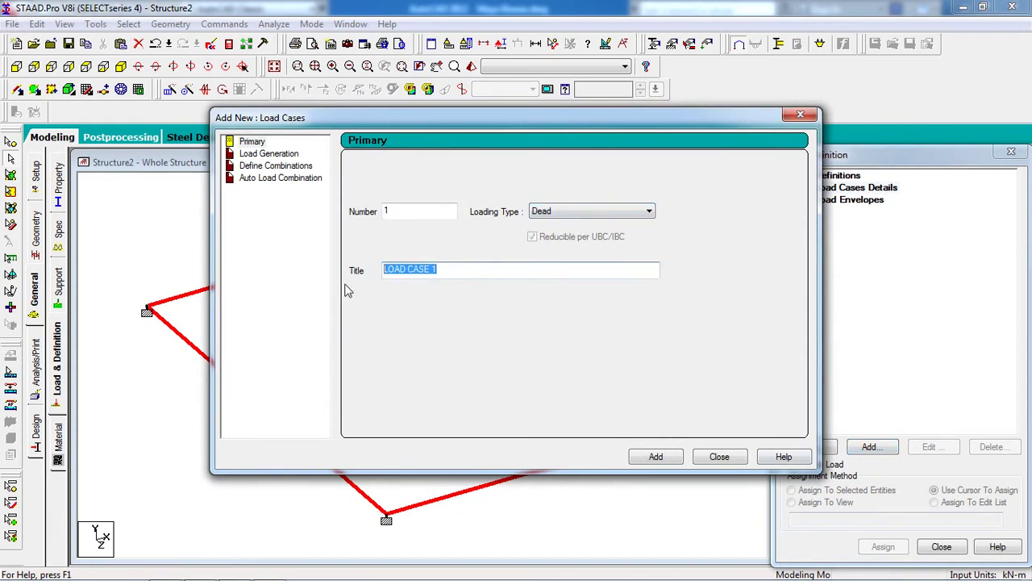
pyautogui.write('dead')
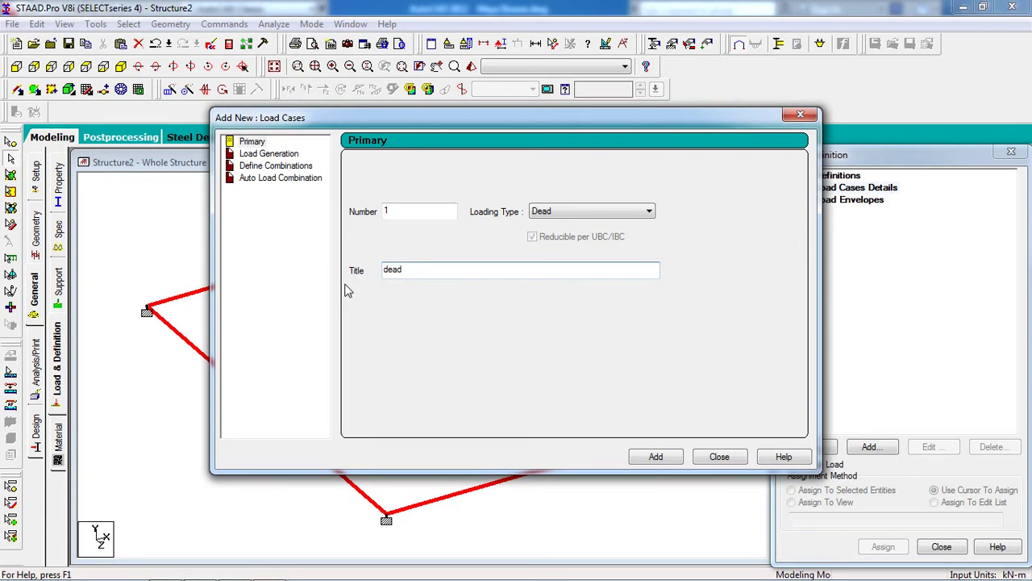
pyautogui.click(649, 456)
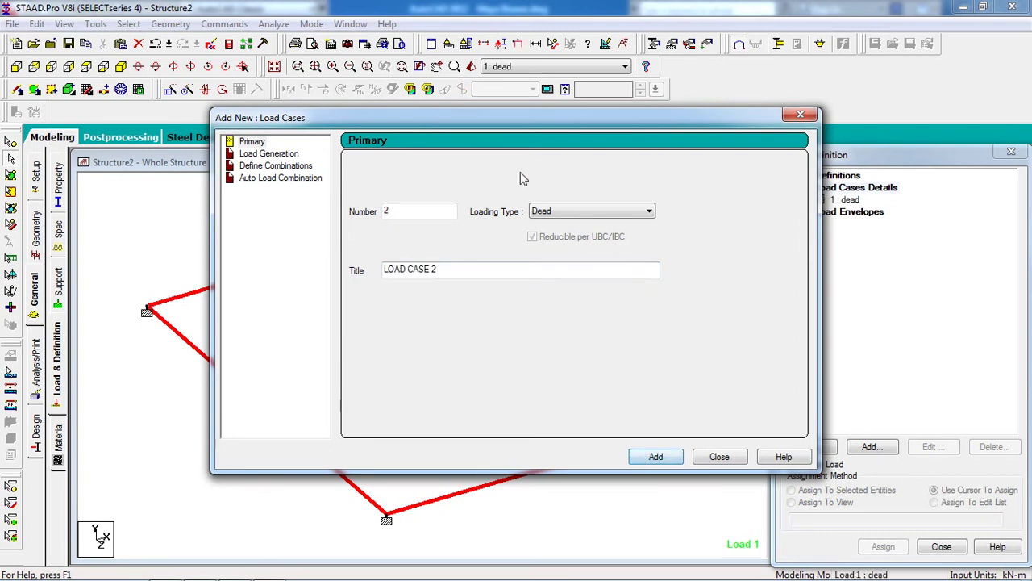
# Add primary load case 2 with loading type Live and the title "live", and finish adding load cases.
pyautogui.click(554, 211)
pyautogui.click(551, 235)
pyautogui.click(484, 276)
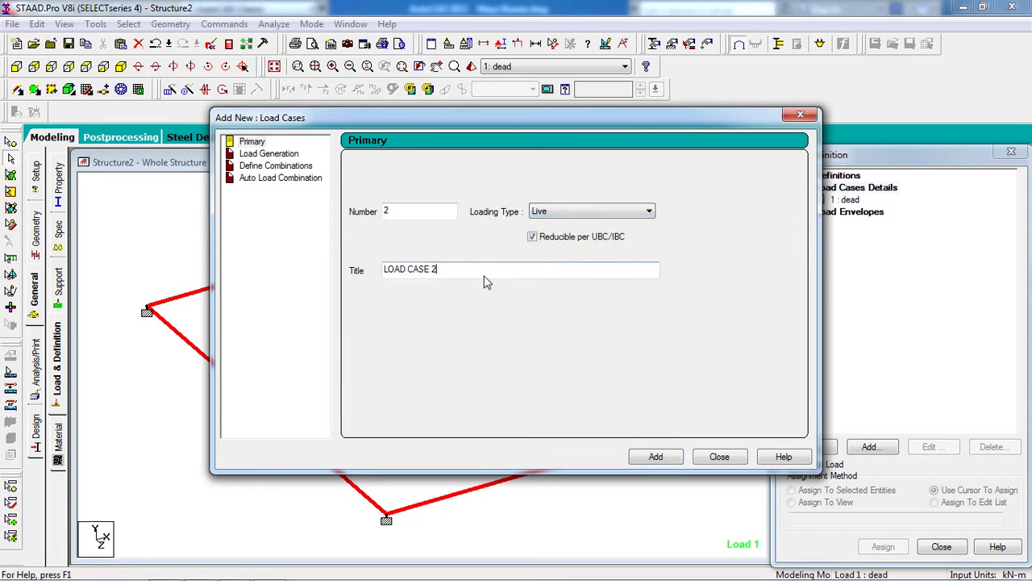
pyautogui.moveTo(486, 278); pyautogui.dragTo(313, 281)
pyautogui.press('BackSpace')
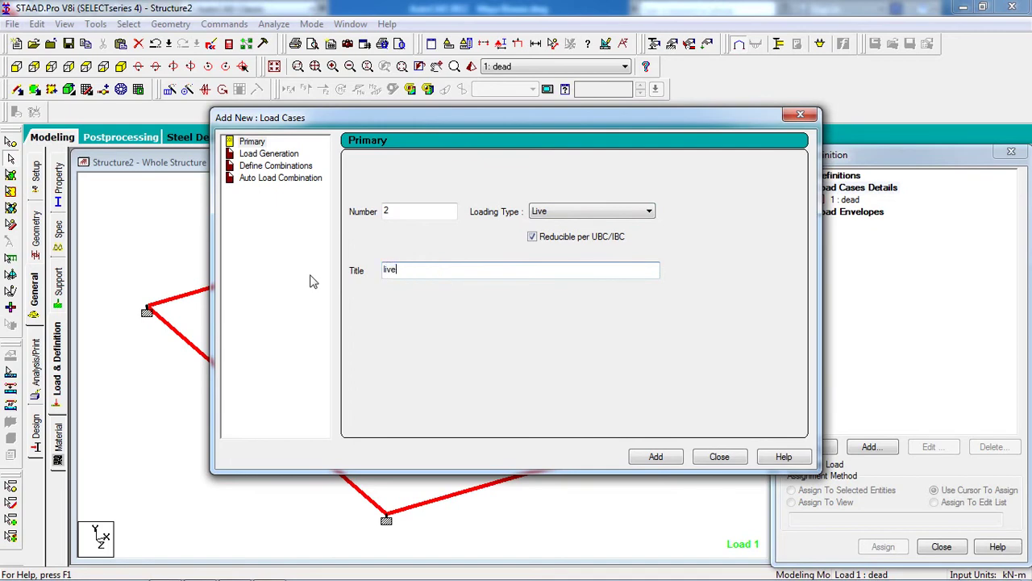
pyautogui.click(663, 458)
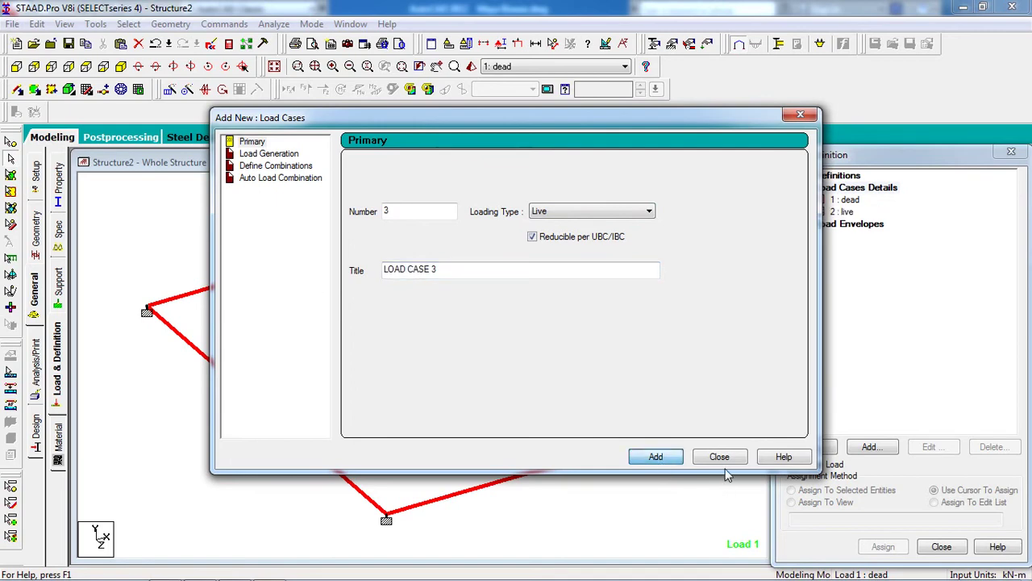
pyautogui.click(719, 457)
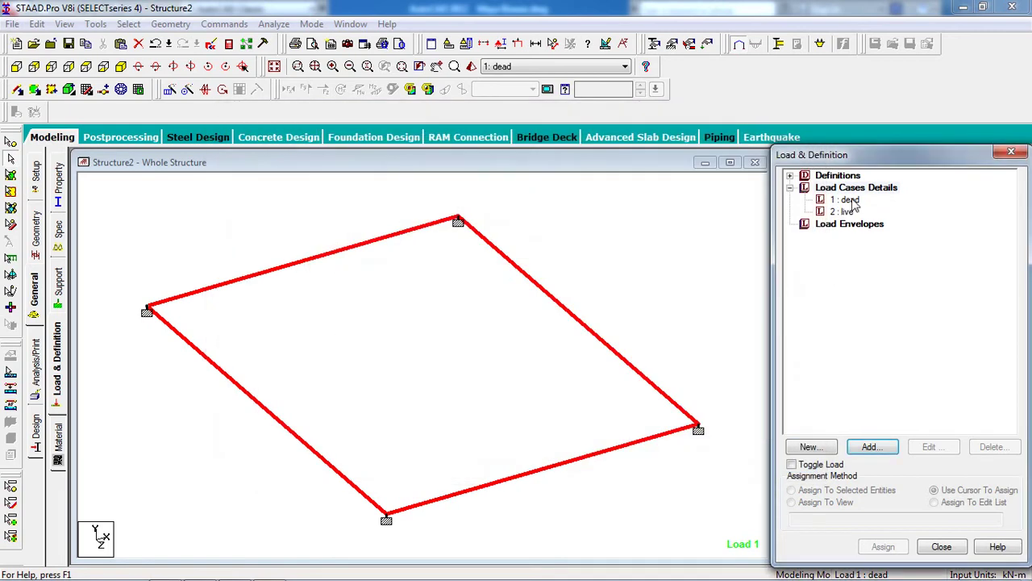
# Add a selfweight load in the Y direction with factor -1 to the dead load case.
pyautogui.click(871, 449)
pyautogui.click(208, 87)
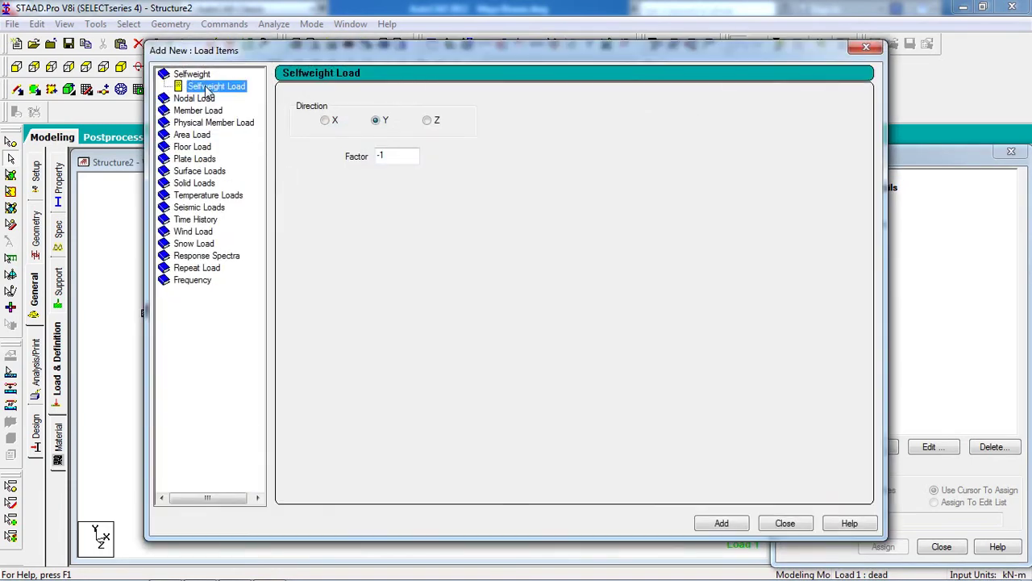
pyautogui.click(721, 523)
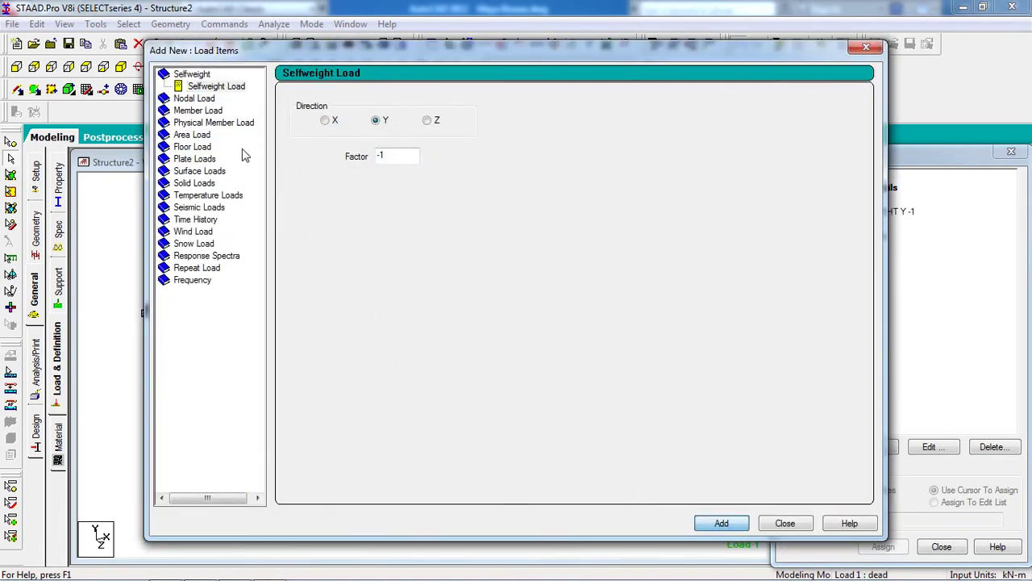
# Add a floor load with a pressure of -5 kN/m2 in Global Y to the dead load case.
pyautogui.click(200, 147)
pyautogui.press('Tab')
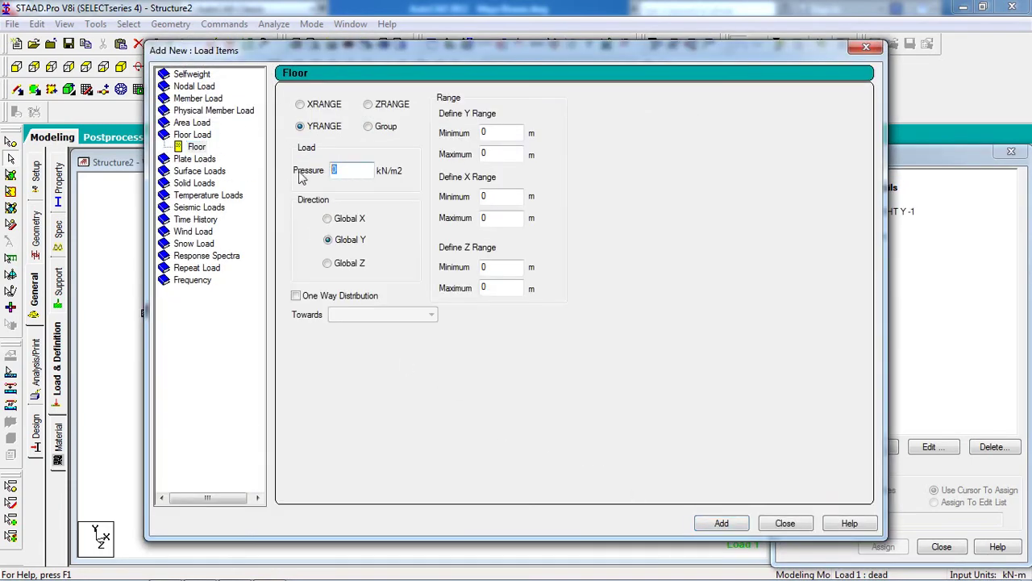
pyautogui.write('-5')
pyautogui.click(717, 523)
pyautogui.click(784, 523)
# Add a floor load with a pressure of -2 kN/m2 in Global Y to the live load case.
pyautogui.click(843, 235)
pyautogui.click(871, 447)
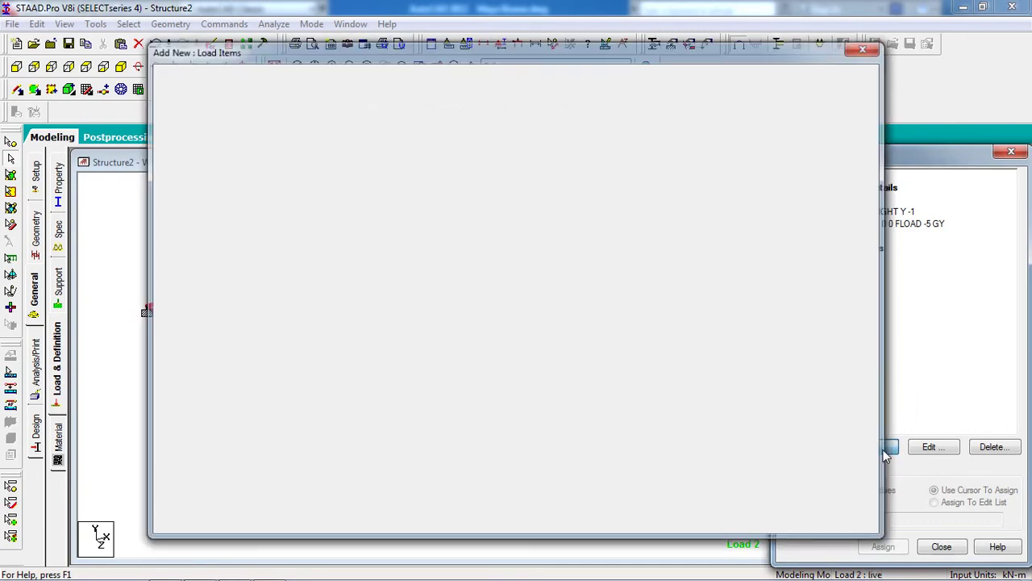
pyautogui.click(196, 147)
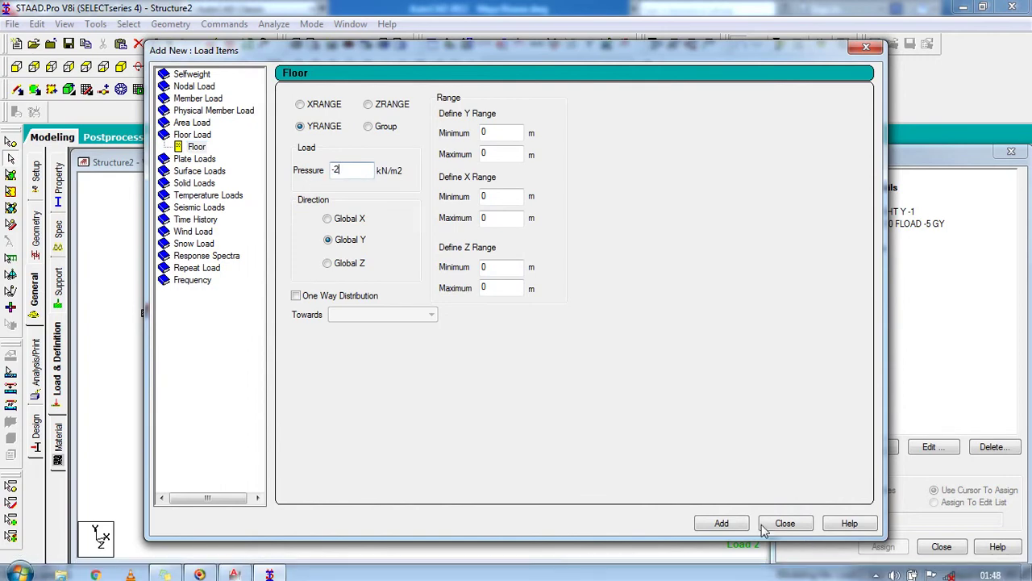
pyautogui.click(721, 523)
pyautogui.click(785, 522)
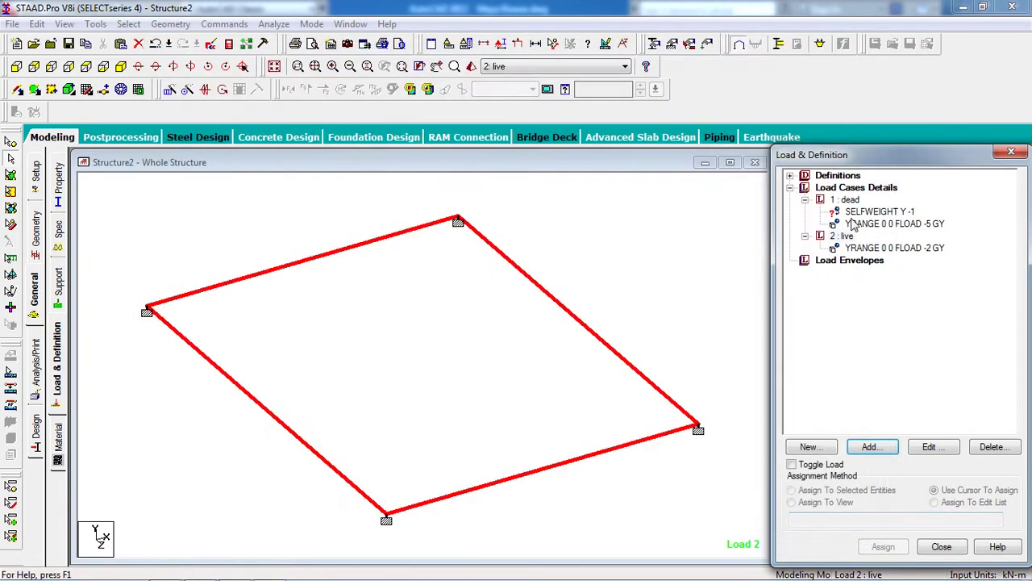
# Assign the selfweight load of the dead case to the whole view.
pyautogui.click(850, 218)
pyautogui.click(826, 503)
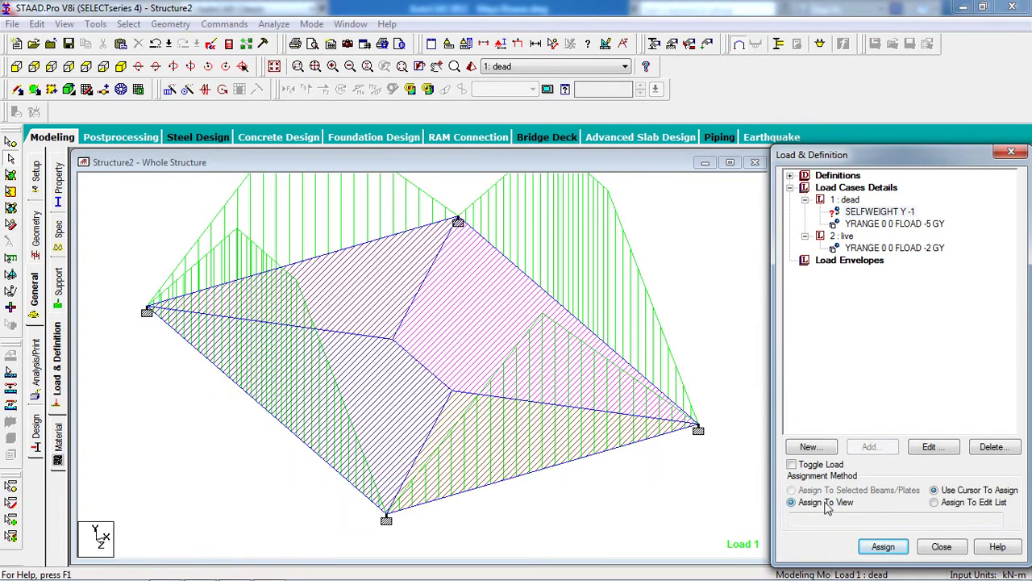
pyautogui.click(882, 548)
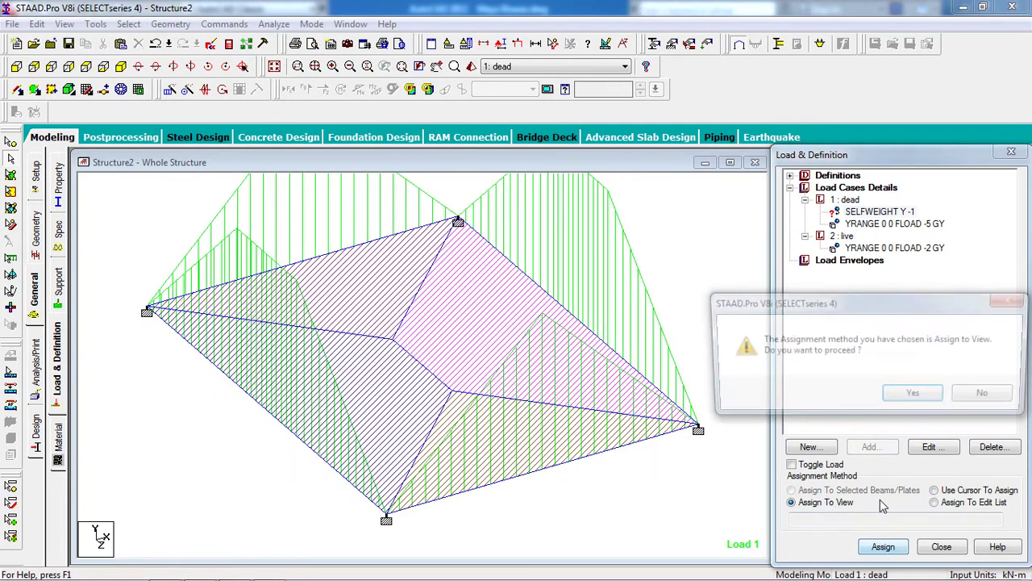
pyautogui.click(841, 396)
# Display the floor load distribution of the dead and live load cases on the slab, and clear the selection.
pyautogui.click(853, 224)
pyautogui.click(860, 260)
pyautogui.click(863, 249)
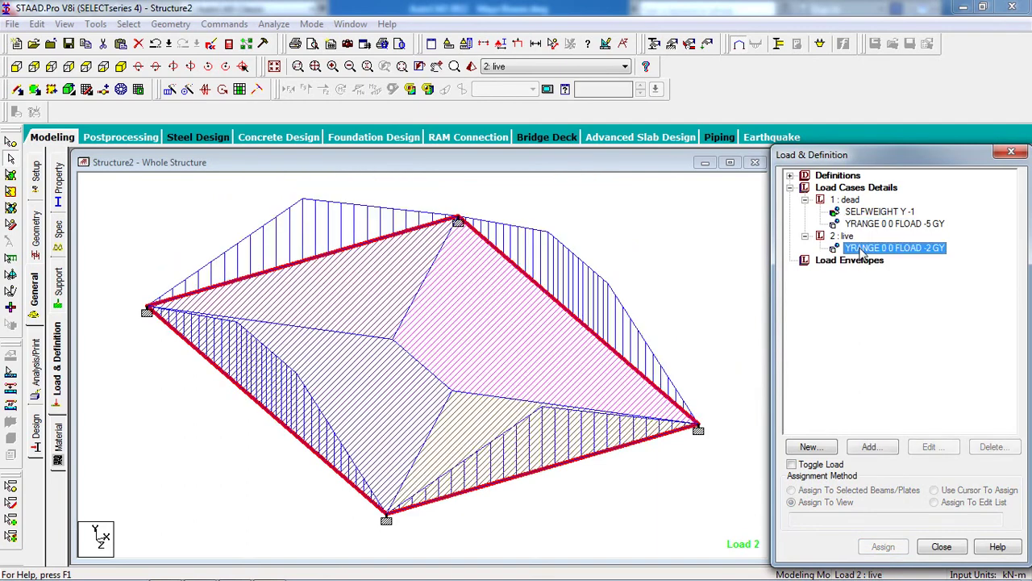
pyautogui.click(699, 261)
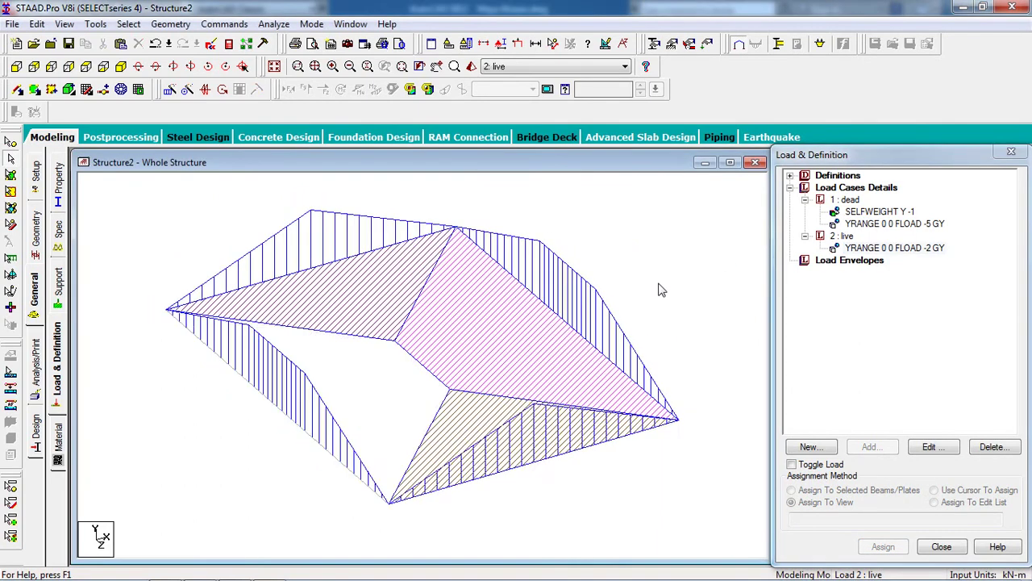
# Open the concrete design settings, decline the automatic save, and set the design code to BS 8007.
pyautogui.click(37, 434)
pyautogui.click(56, 229)
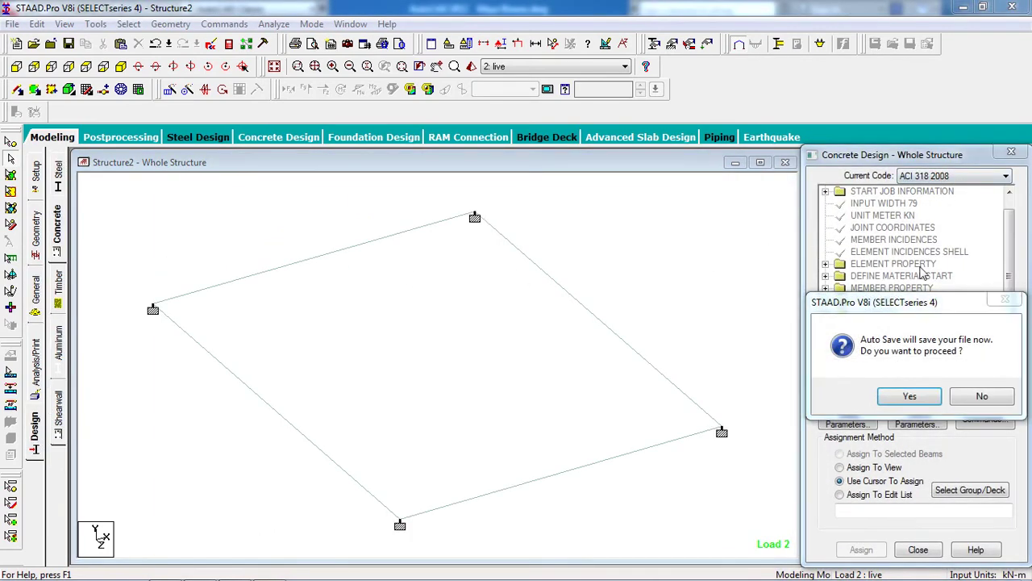
pyautogui.click(976, 396)
pyautogui.click(933, 179)
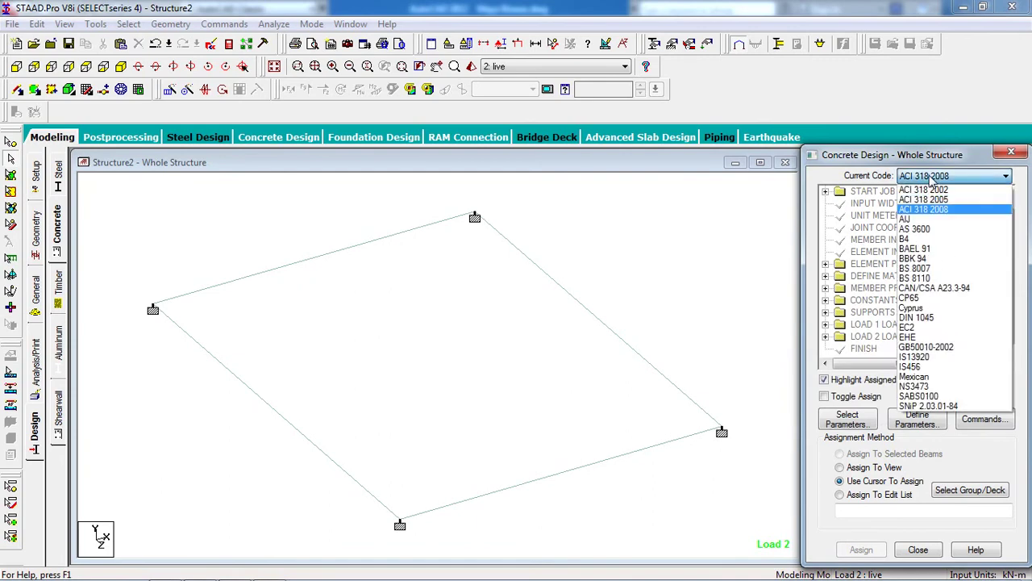
pyautogui.click(959, 271)
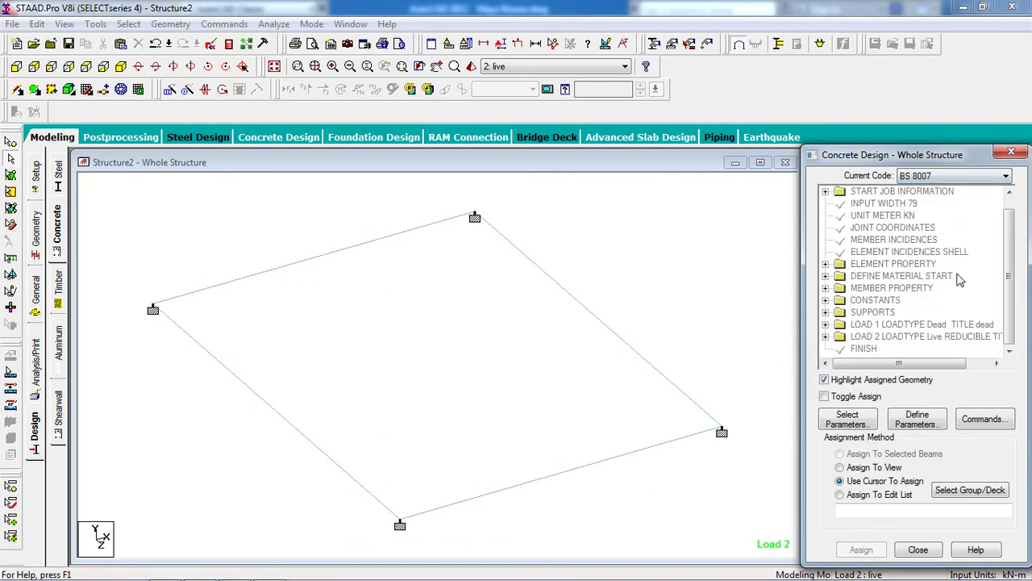
# Restrict the selected design parameters to Clear, Fc and Fymain.
pyautogui.click(849, 423)
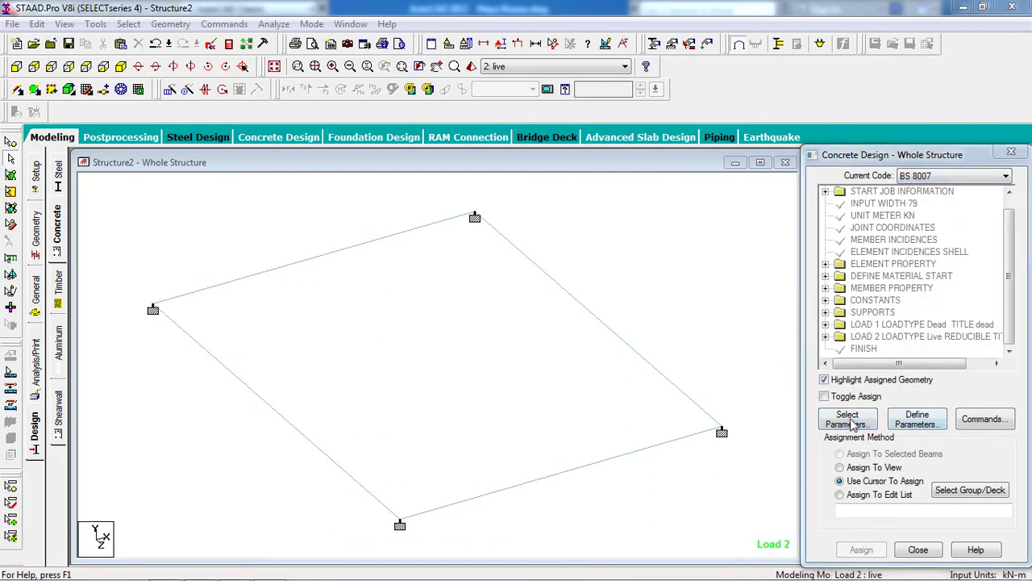
pyautogui.click(827, 387)
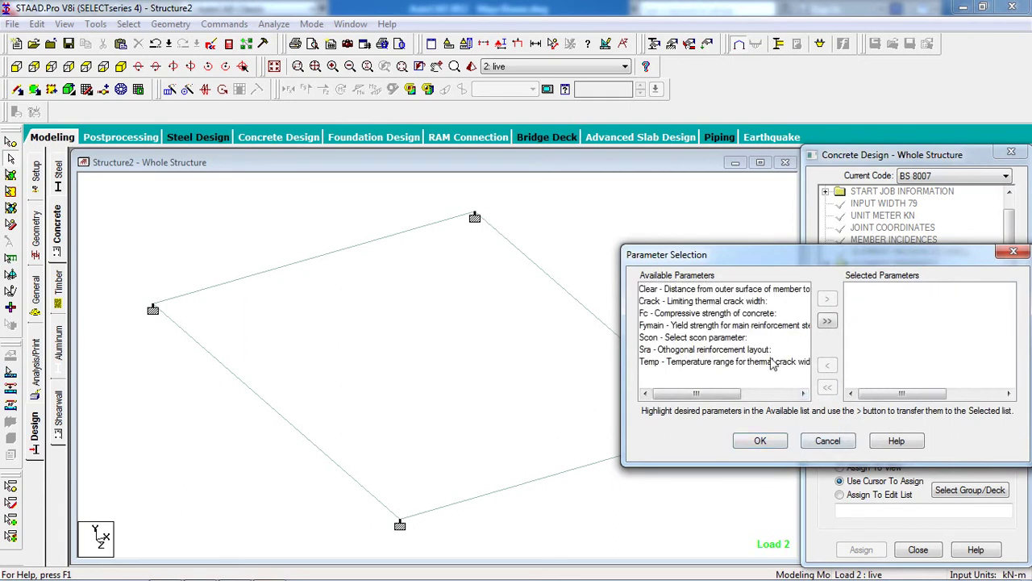
pyautogui.doubleClick(750, 292)
pyautogui.doubleClick(745, 302)
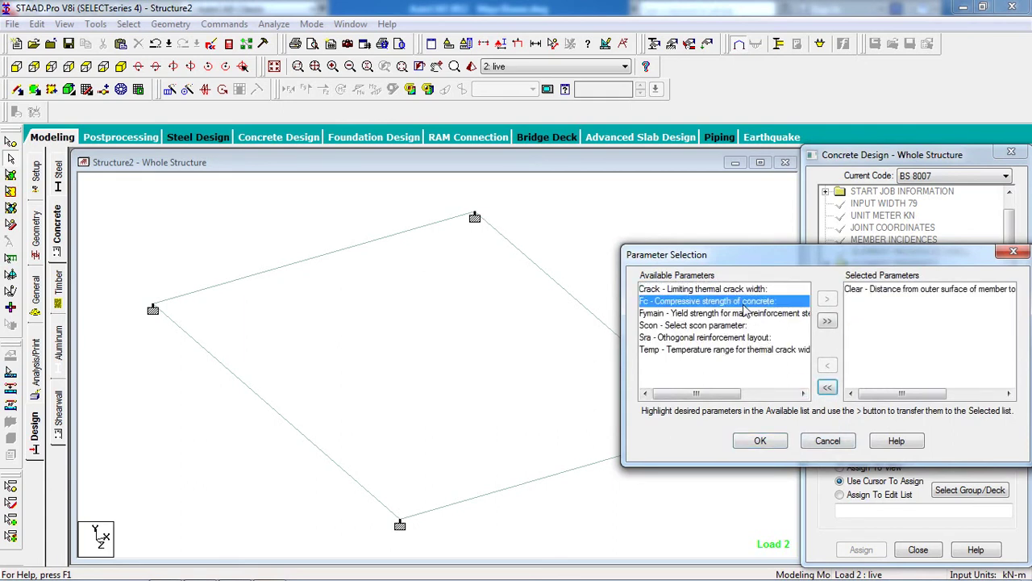
pyautogui.doubleClick(725, 300)
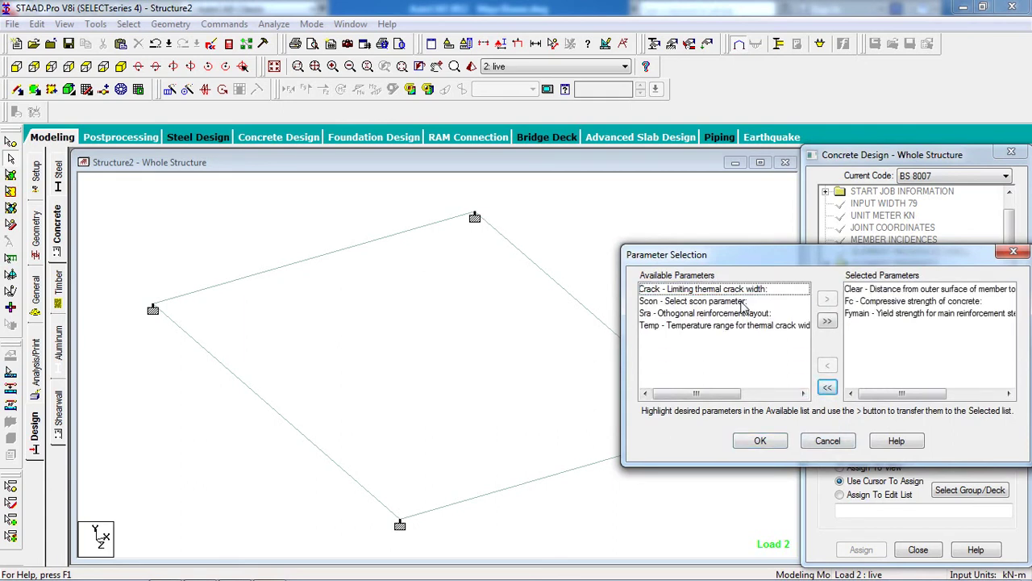
pyautogui.click(759, 441)
# Define the design parameters CLEAR as 0.030 m and FC as 20000 kN/m2.
pyautogui.click(917, 419)
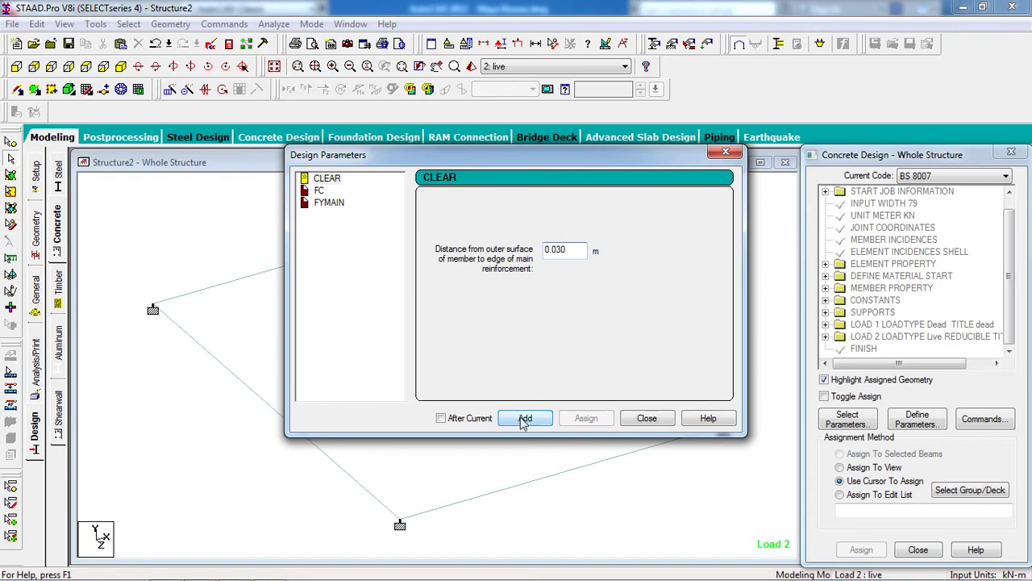
pyautogui.click(525, 418)
pyautogui.click(320, 190)
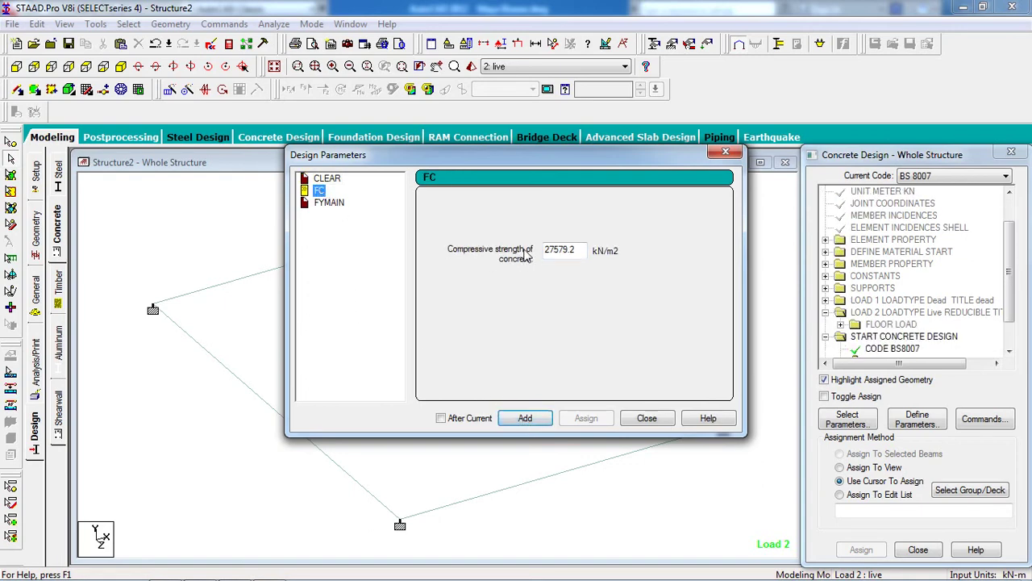
pyautogui.doubleClick(578, 255)
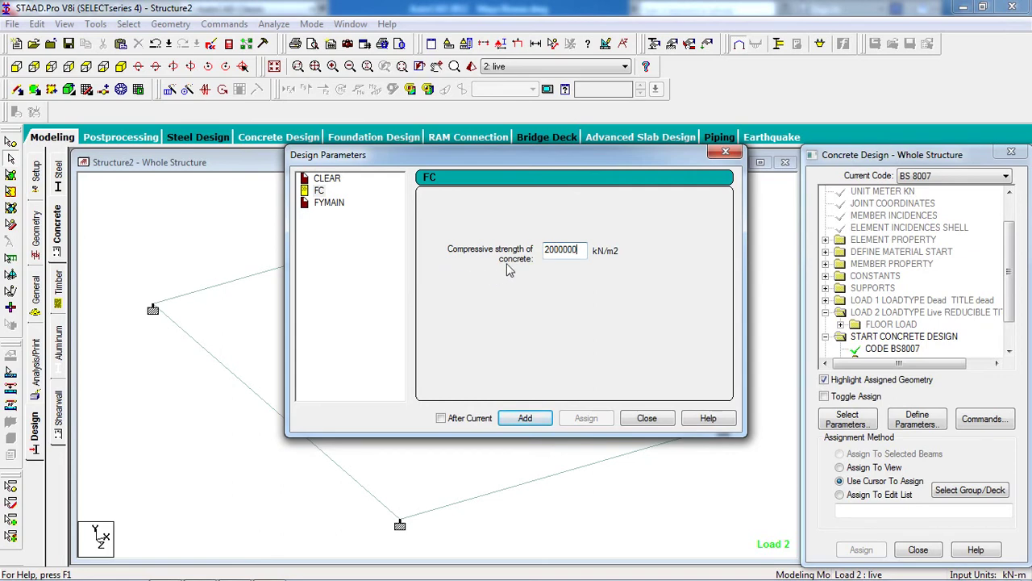
pyautogui.press('BackSpace')
pyautogui.press('BackSpace')
pyautogui.click(525, 418)
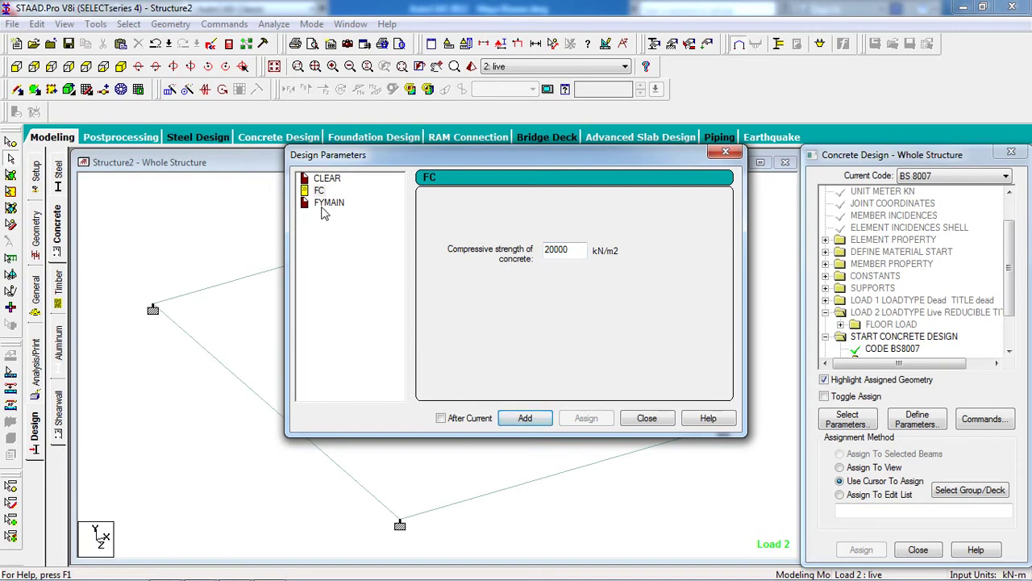
# Define the main reinforcement yield strength FYMAIN as 415000 kN/m2 and finish defining parameters.
pyautogui.click(325, 204)
pyautogui.doubleClick(577, 253)
pyautogui.write('415000')
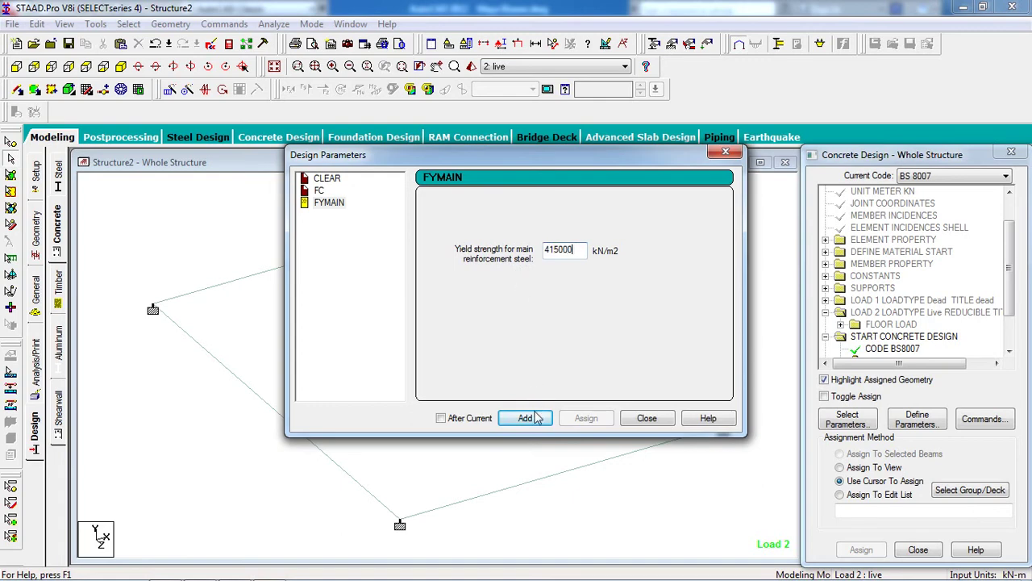
pyautogui.click(525, 418)
pyautogui.click(647, 417)
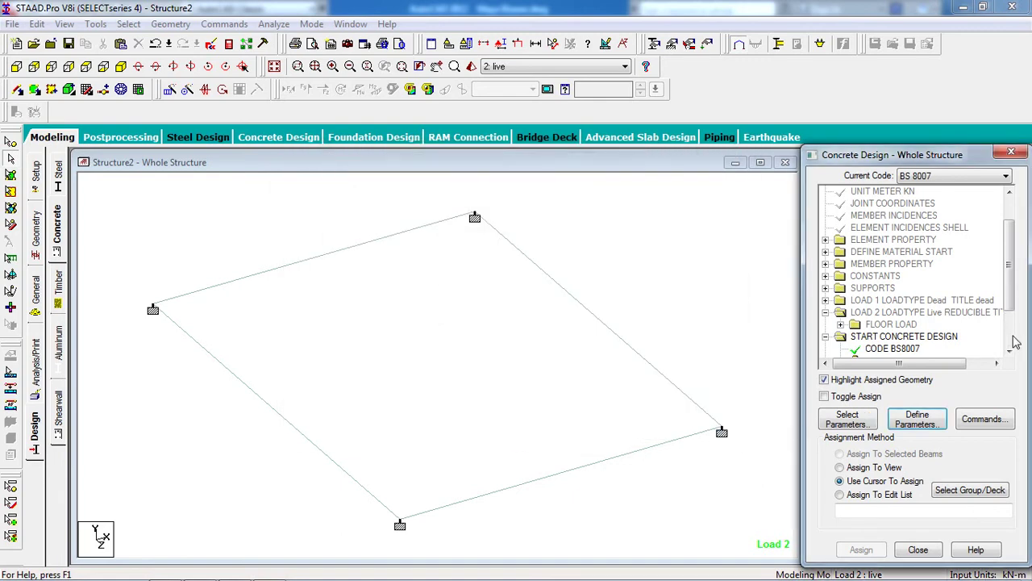
# Assign the CLEAR 0.03 parameter to the whole view.
pyautogui.scroll(-2, 1008, 342)
pyautogui.click(887, 299)
pyautogui.click(859, 466)
pyautogui.click(860, 549)
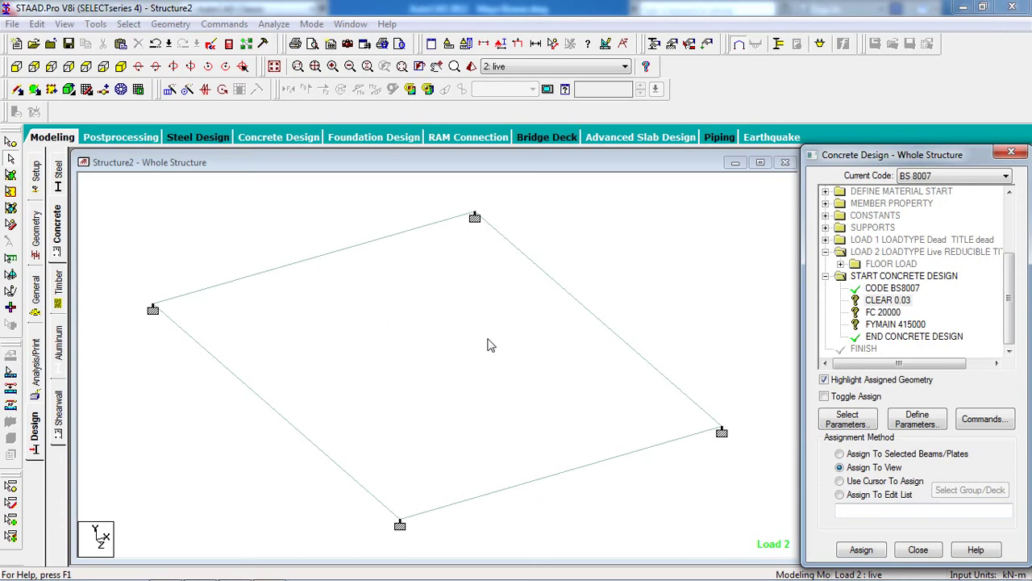
pyautogui.click(887, 300)
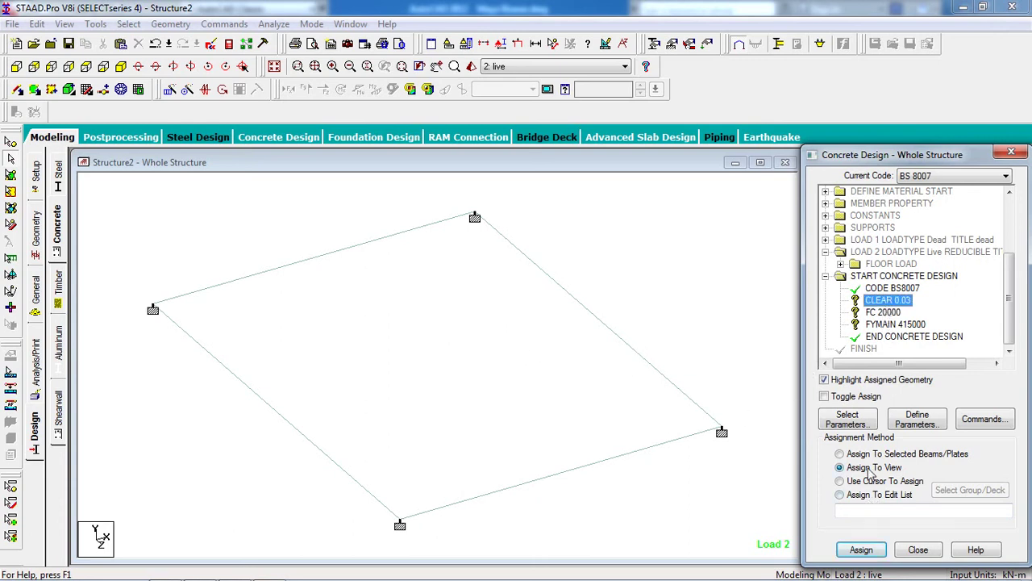
pyautogui.click(860, 549)
pyautogui.click(916, 395)
# Assign the FC 20000 parameter to the whole view.
pyautogui.click(883, 312)
pyautogui.click(863, 482)
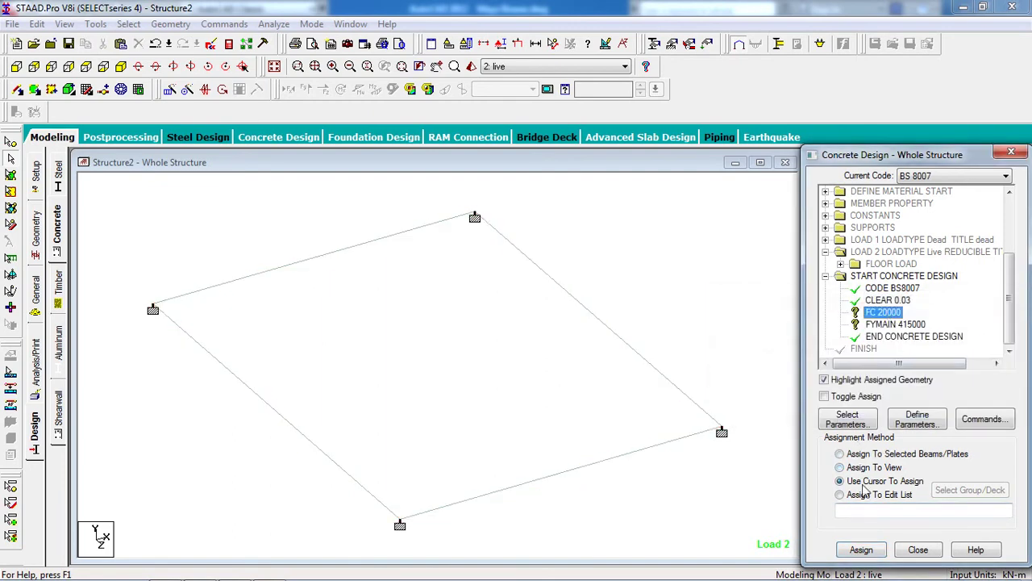
pyautogui.click(870, 470)
pyautogui.click(860, 549)
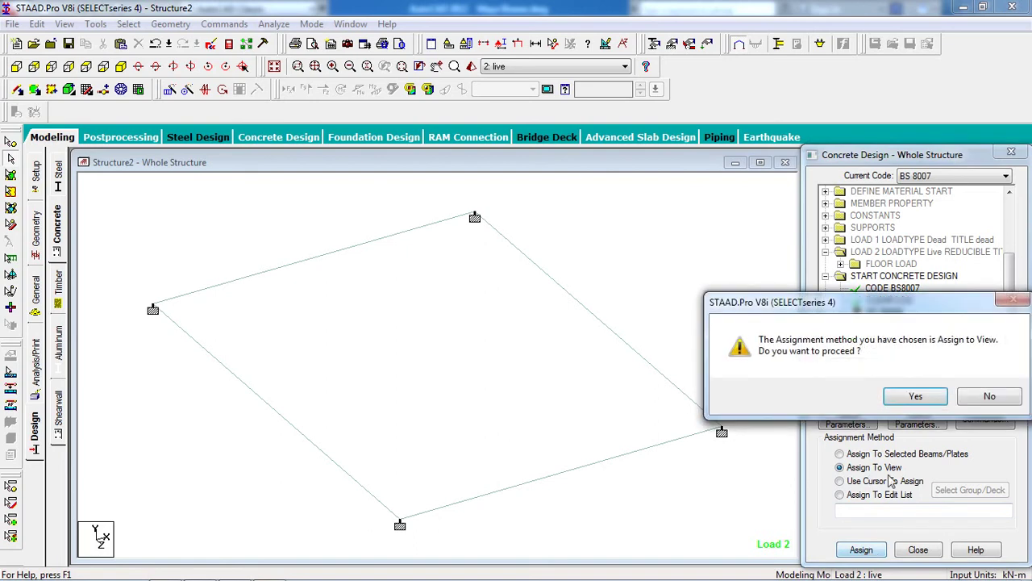
pyautogui.click(916, 395)
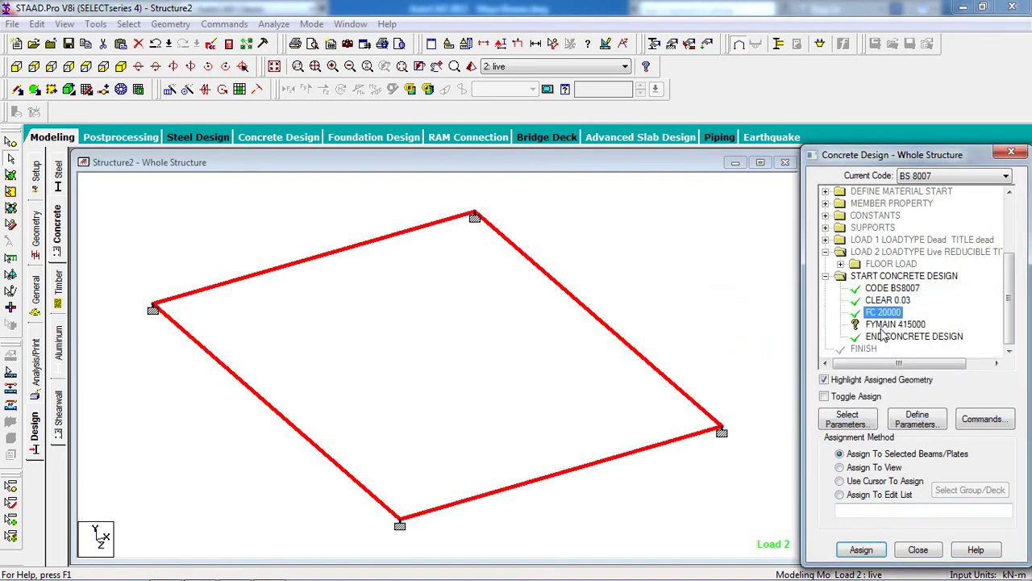
# Assign the FYMAIN 415000 parameter to the whole view.
pyautogui.click(884, 324)
pyautogui.click(840, 467)
pyautogui.click(859, 549)
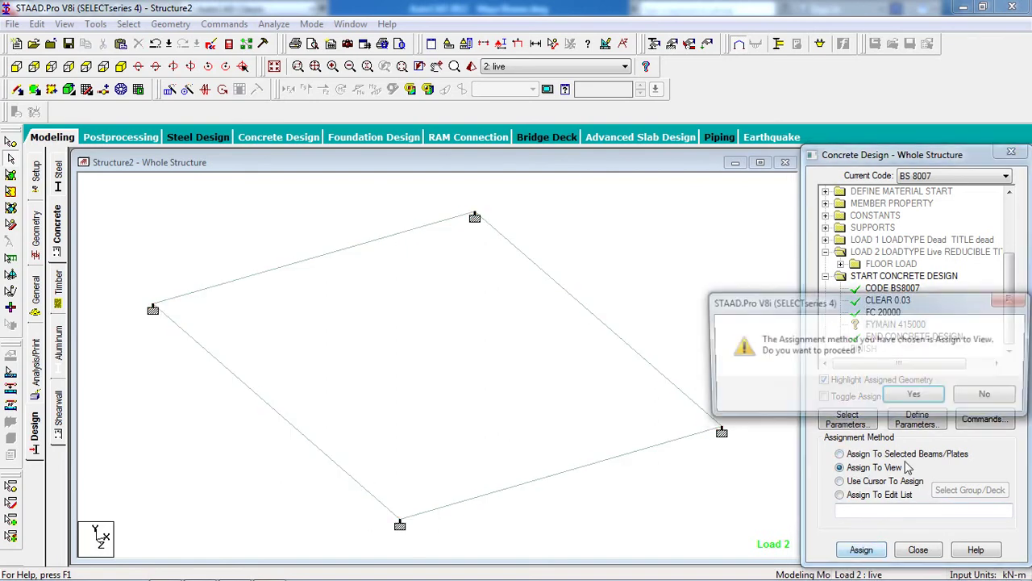
pyautogui.click(916, 397)
# Add the DESIGN BEAM command to the concrete design.
pyautogui.click(984, 419)
pyautogui.click(648, 247)
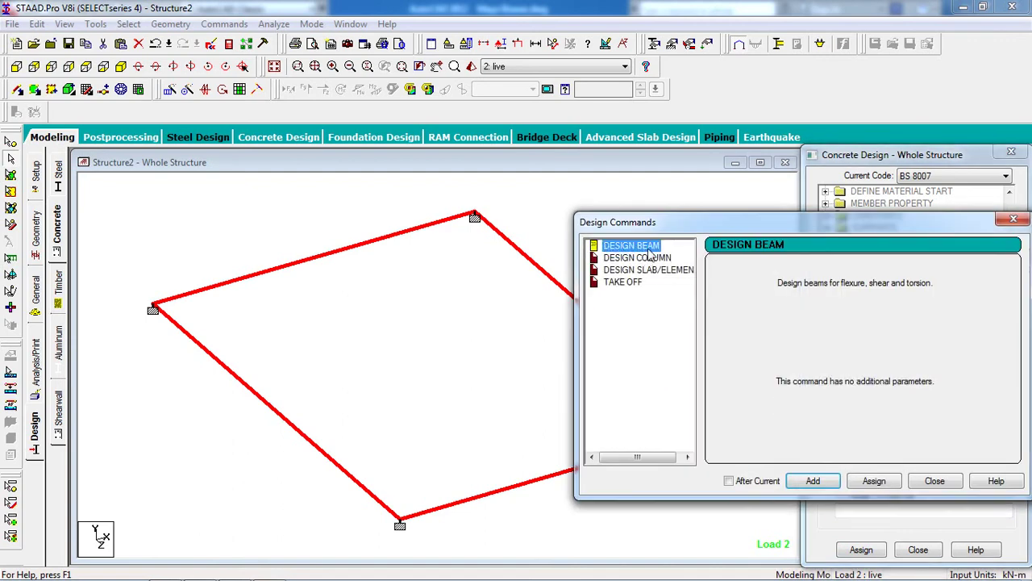
pyautogui.click(806, 484)
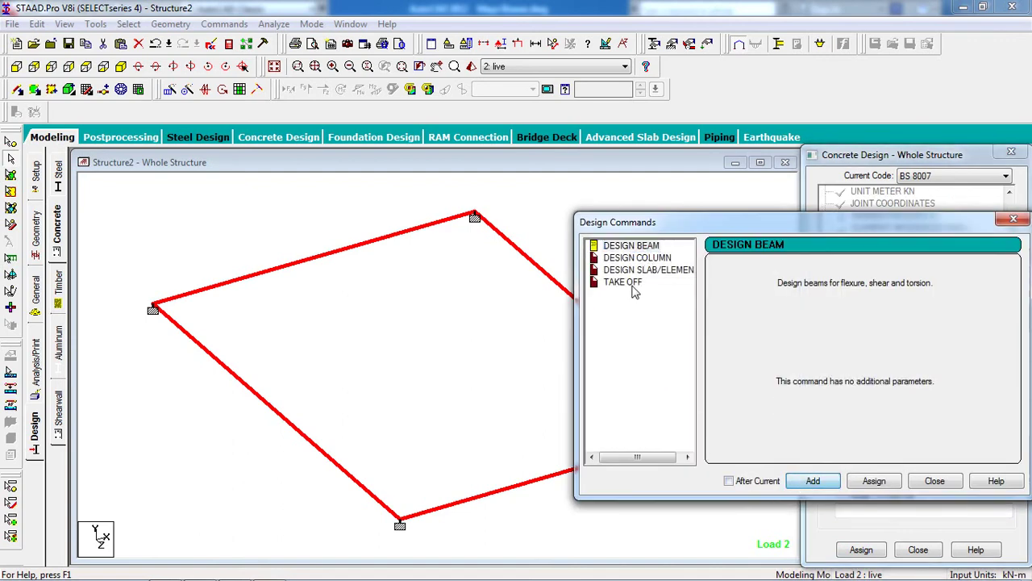
# Add the DESIGN SLAB/ELEMENT command to the concrete design.
pyautogui.click(643, 269)
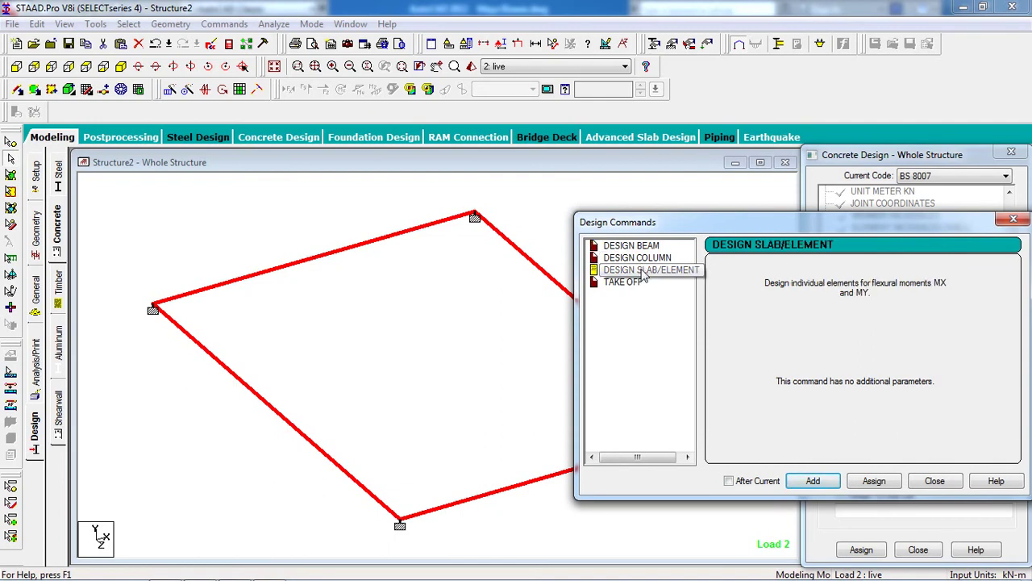
pyautogui.click(816, 484)
pyautogui.click(934, 481)
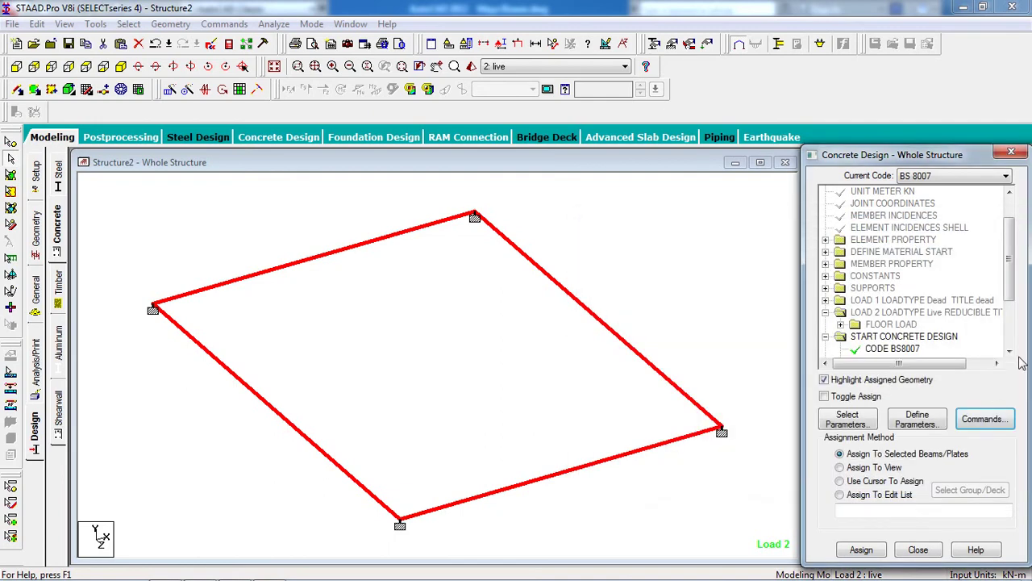
# Assign the DESIGN BEAM command to all four selected beams of the frame.
pyautogui.scroll(-3, 1014, 347)
pyautogui.click(908, 319)
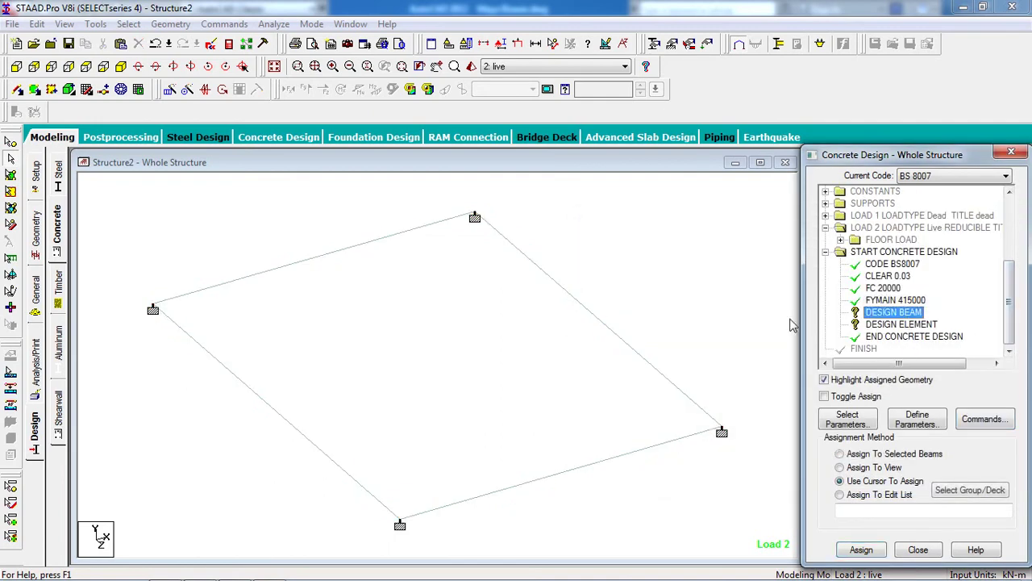
pyautogui.click(609, 286)
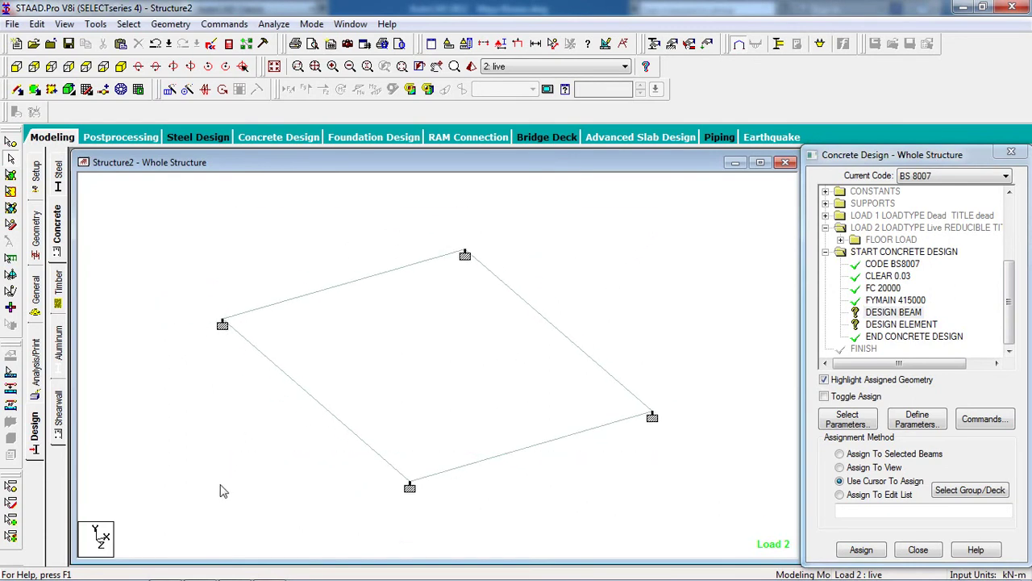
pyautogui.hotkey('ctrl', 'a')
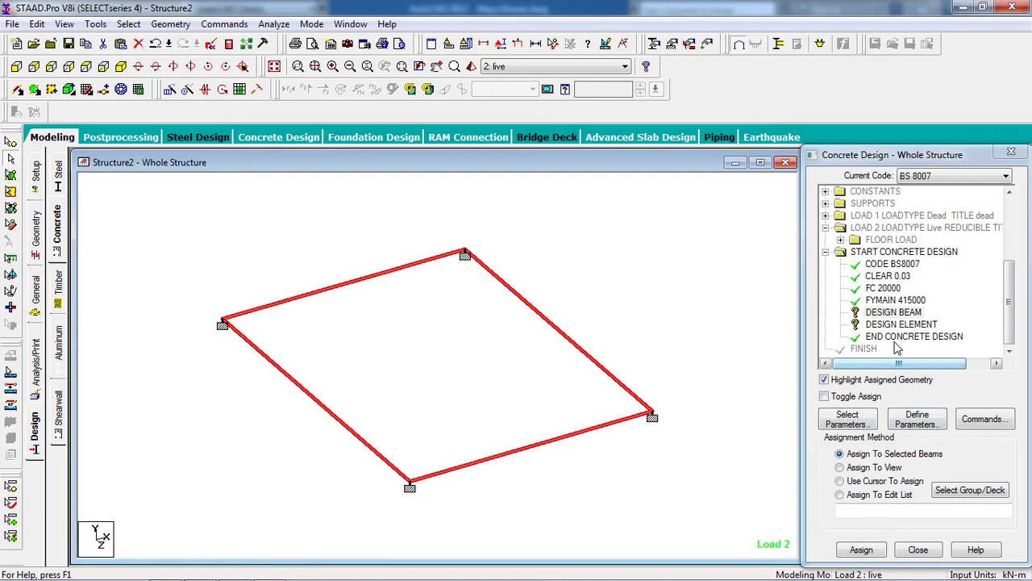
pyautogui.click(894, 313)
pyautogui.click(859, 549)
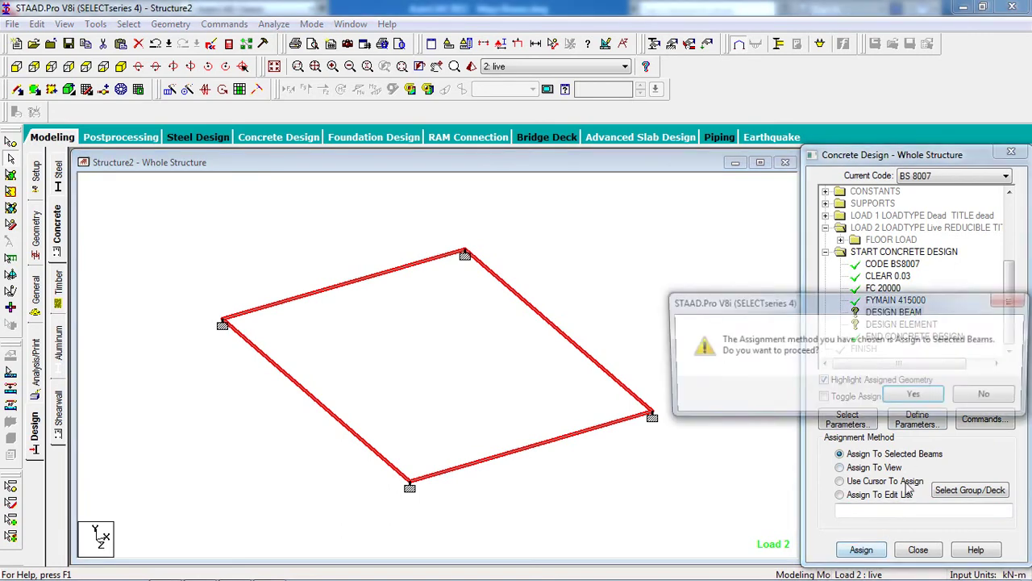
pyautogui.click(917, 397)
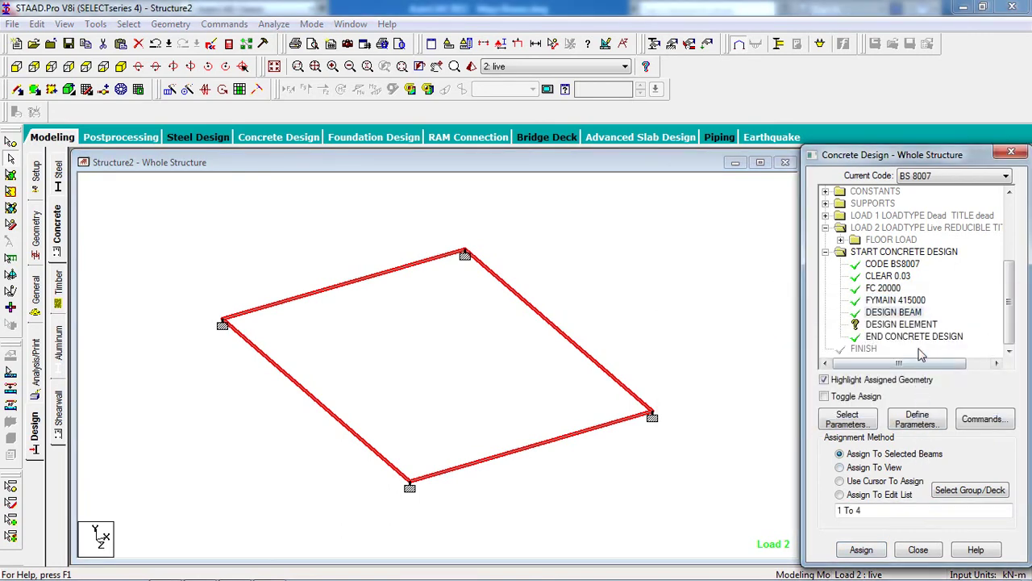
# Assign the DESIGN ELEMENT command to the selected slab plate.
pyautogui.click(902, 324)
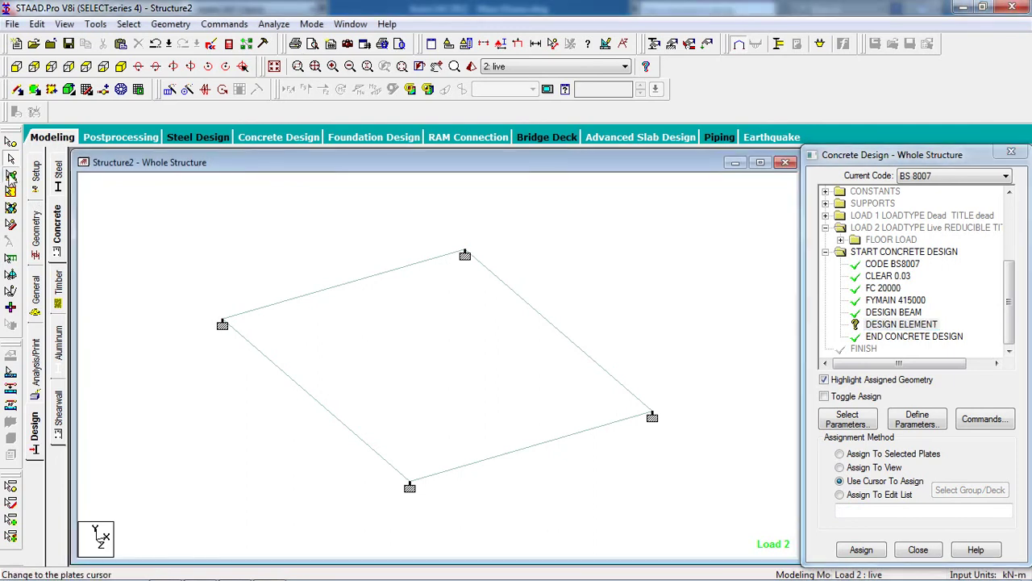
pyautogui.click(339, 327)
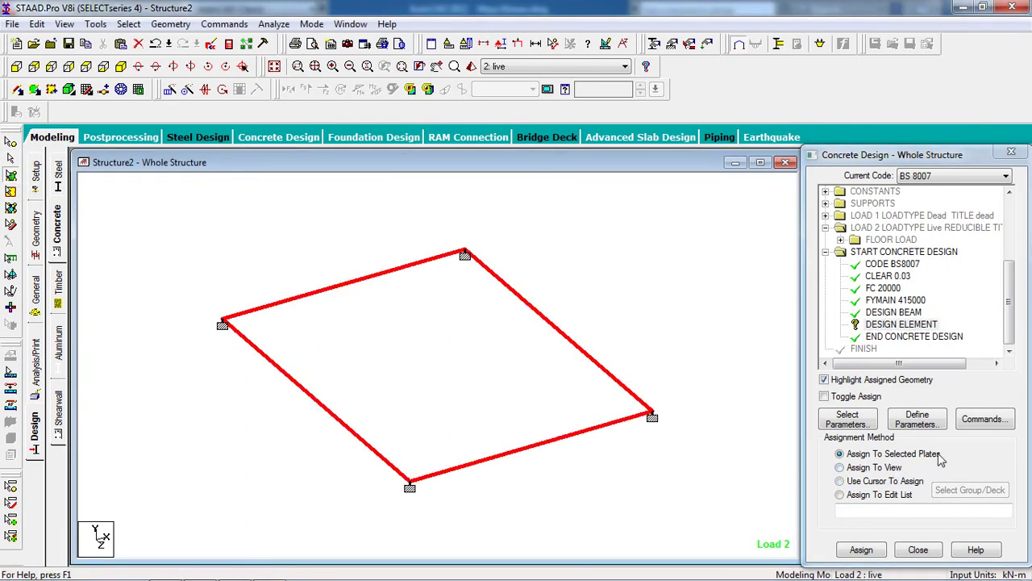
pyautogui.click(861, 549)
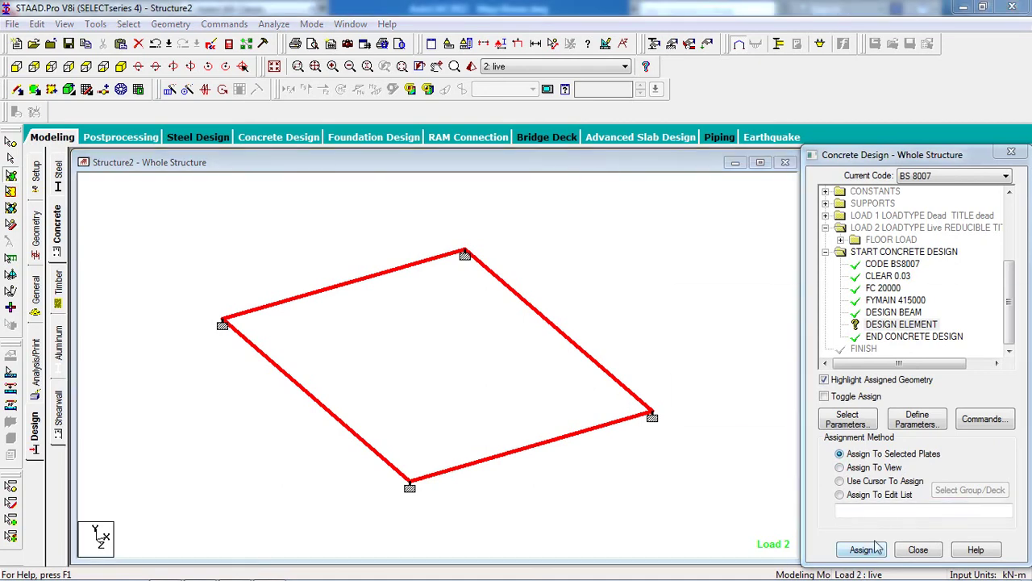
pyautogui.click(920, 398)
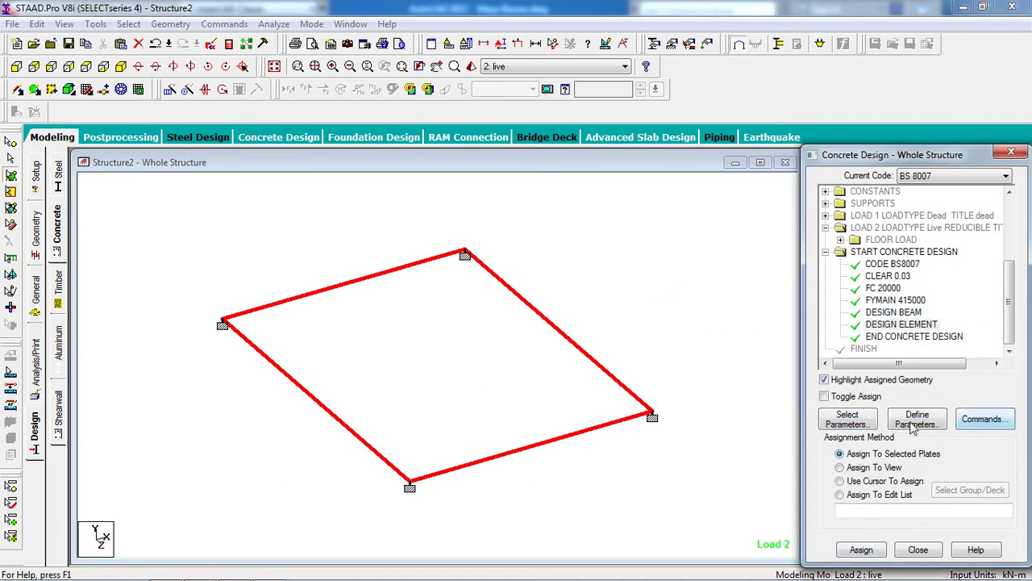
# Add a Perform Analysis command with the No Print option.
pyautogui.click(215, 24)
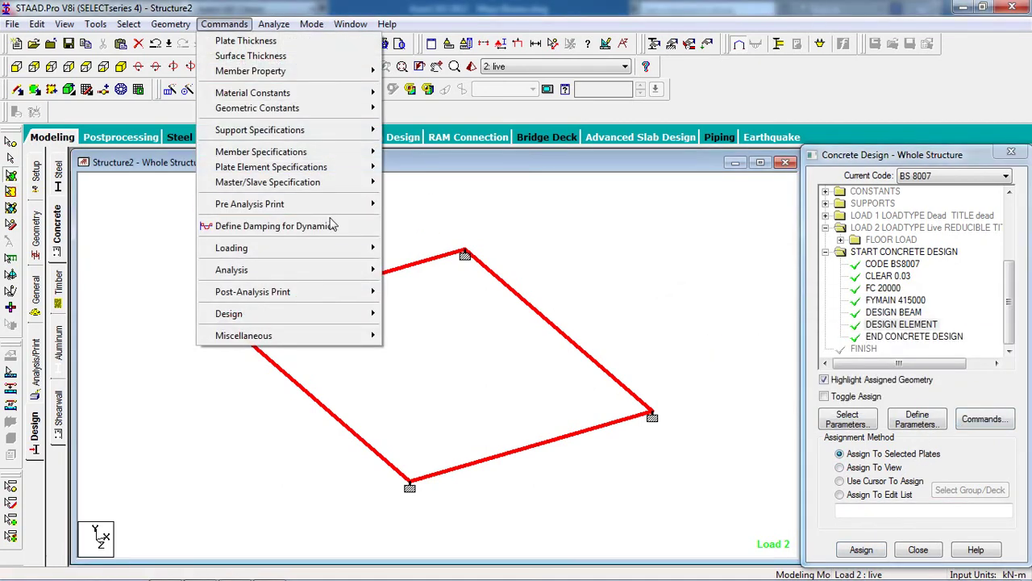
pyautogui.moveTo(347, 269)
pyautogui.click(400, 271)
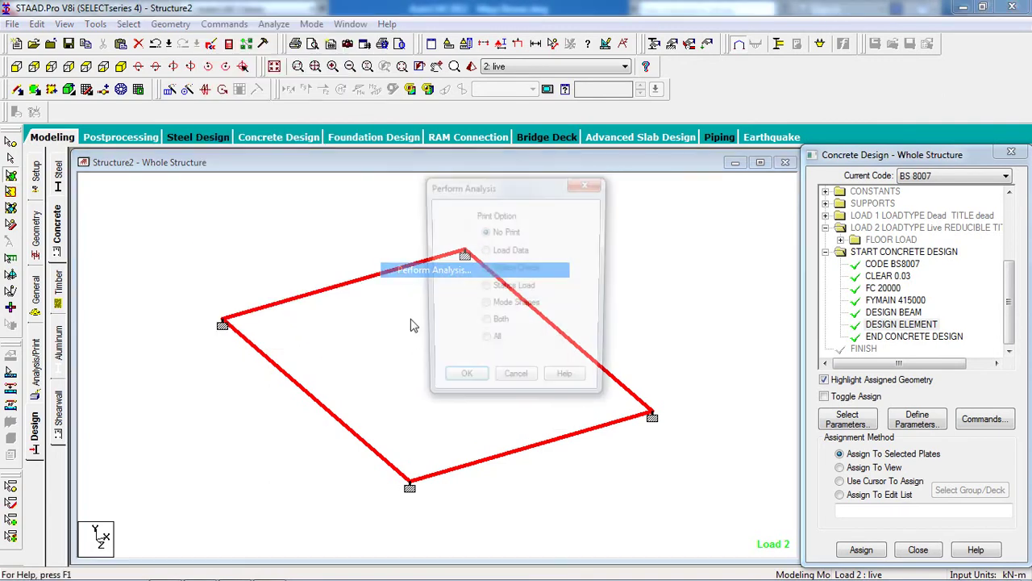
pyautogui.click(462, 383)
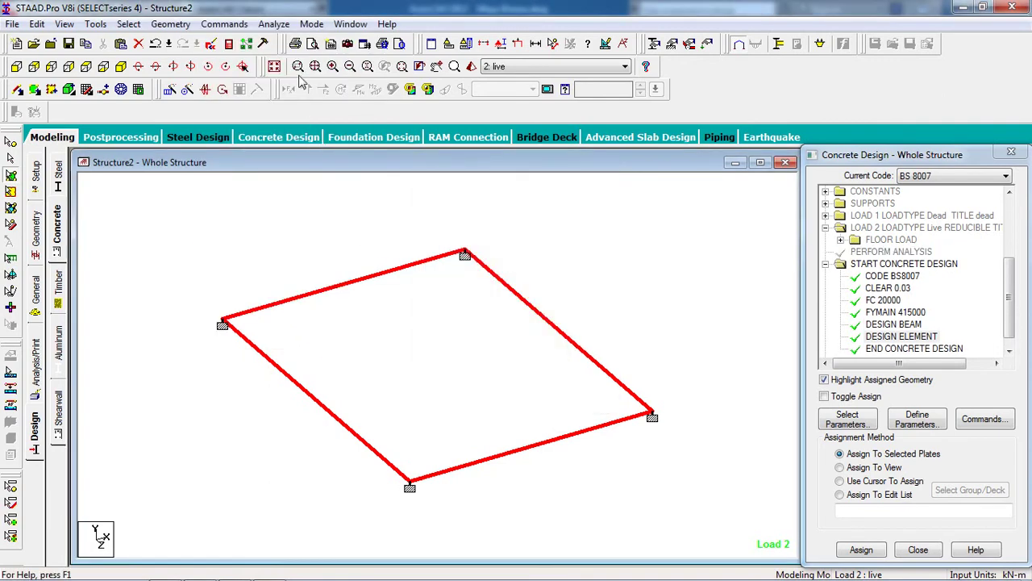
# Run the analysis, saving the modified structure, and open the output file.
pyautogui.click(278, 24)
pyautogui.click(288, 42)
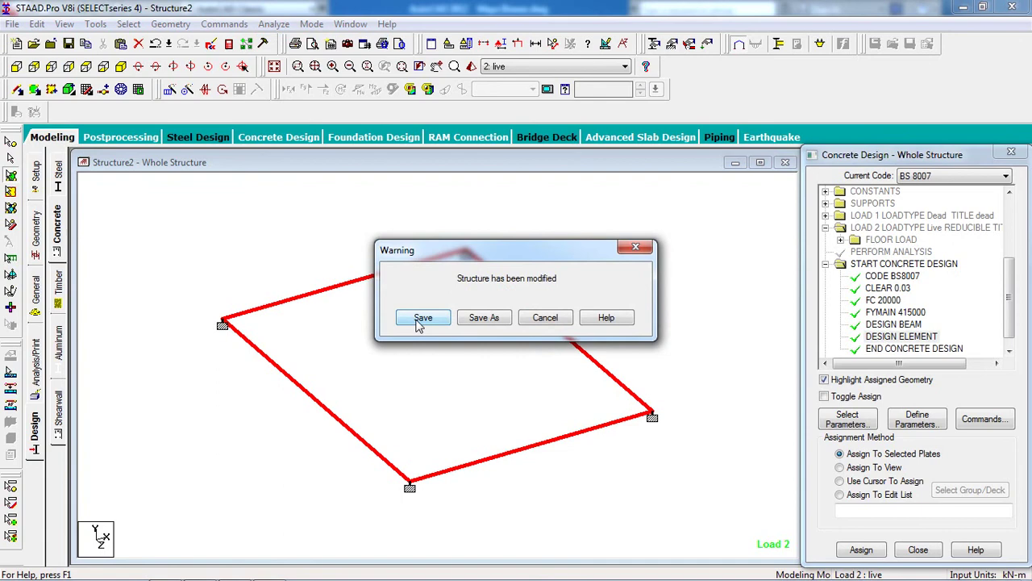
pyautogui.click(421, 321)
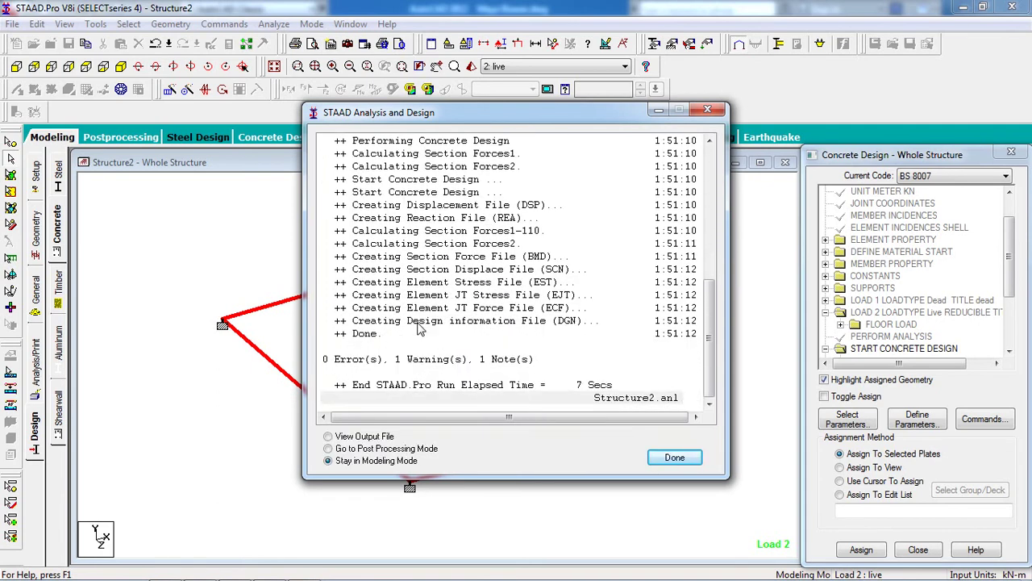
pyautogui.click(364, 436)
pyautogui.click(674, 458)
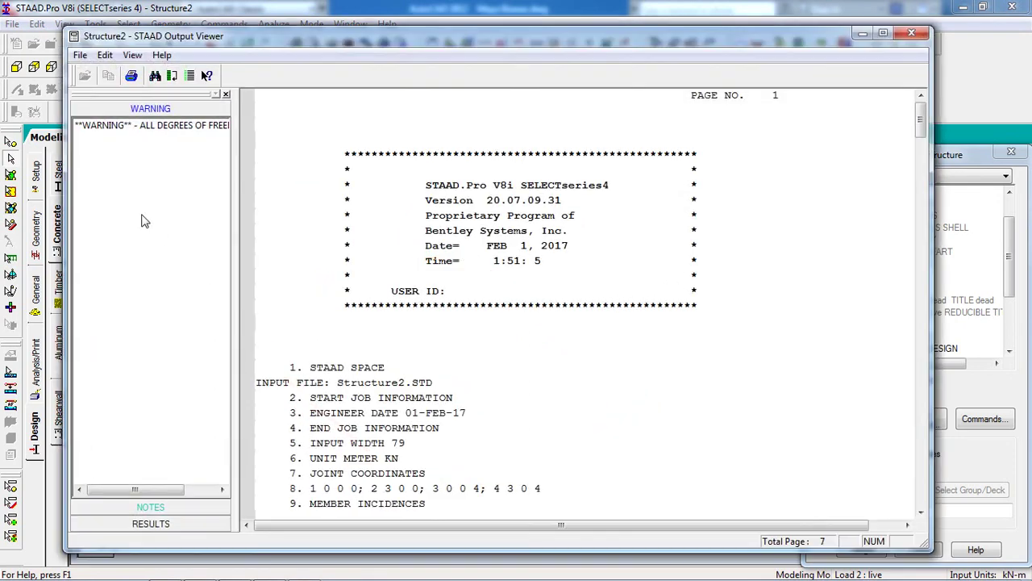
# Check the analysis warning in the output and read through the beams' flexure and shear design results.
pyautogui.click(127, 127)
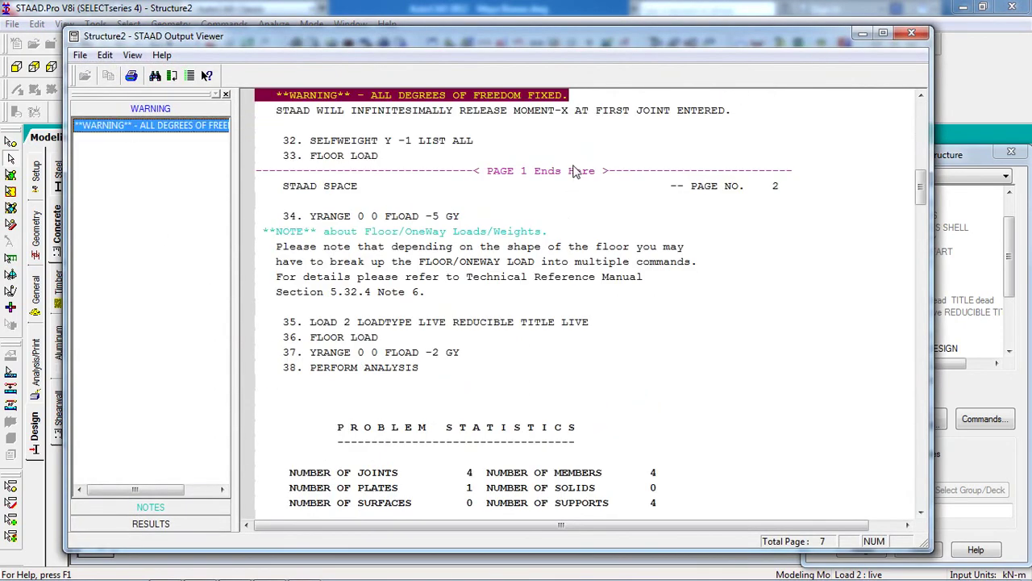
pyautogui.click(570, 125)
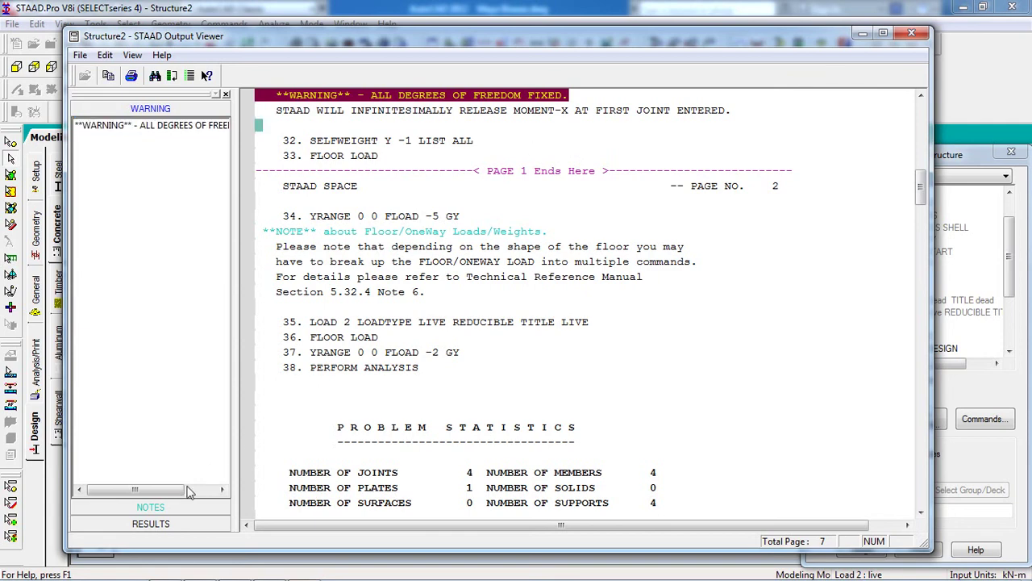
pyautogui.click(138, 526)
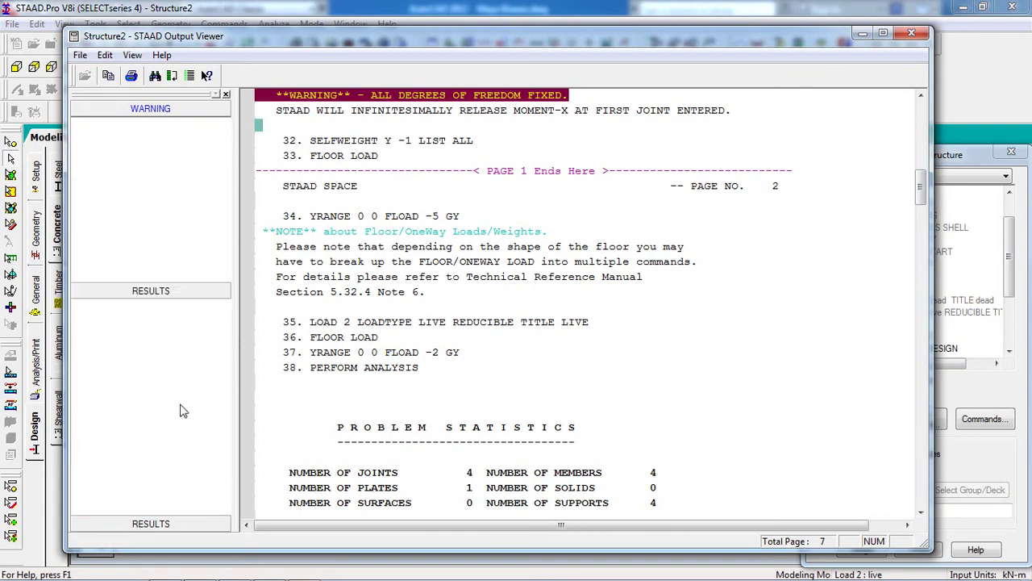
pyautogui.click(136, 162)
pyautogui.click(441, 337)
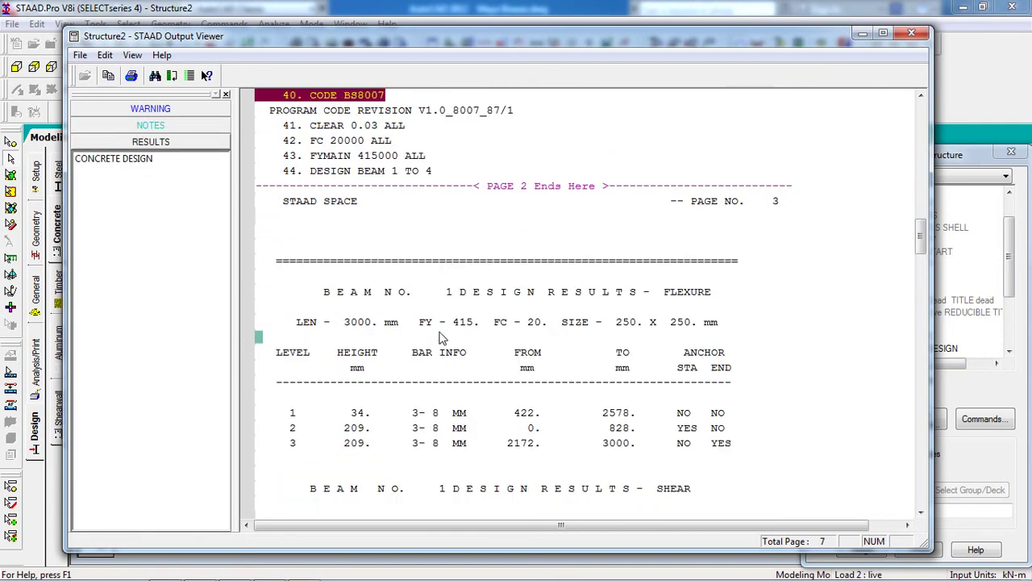
pyautogui.scroll(-11, 452, 371)
pyautogui.scroll(-20, 457, 409)
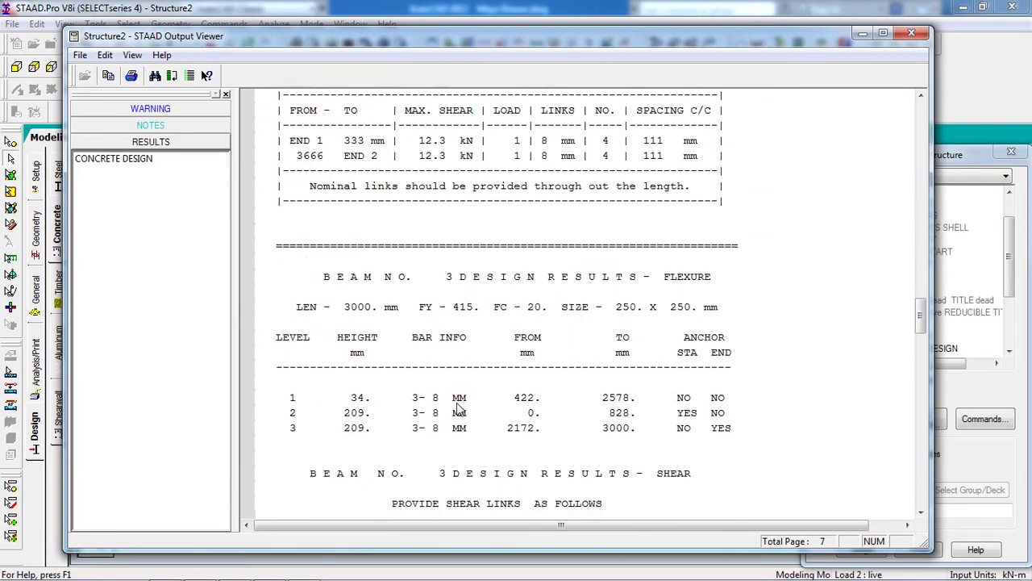
pyautogui.scroll(1, 456, 409)
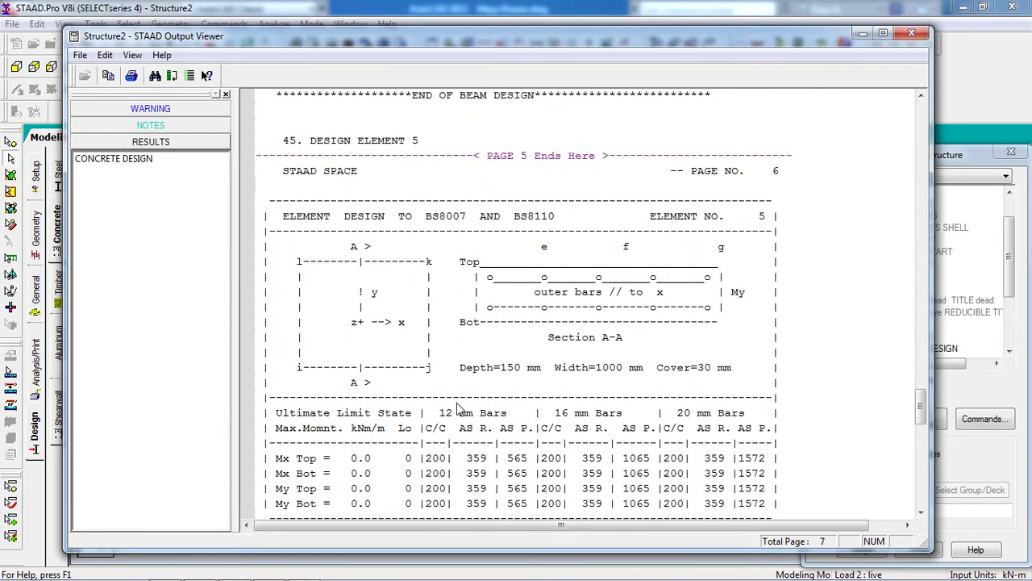
# Examine the slab element's reinforcement and crack-width tables, and minimize the output viewer.
pyautogui.click(320, 218)
pyautogui.click(338, 177)
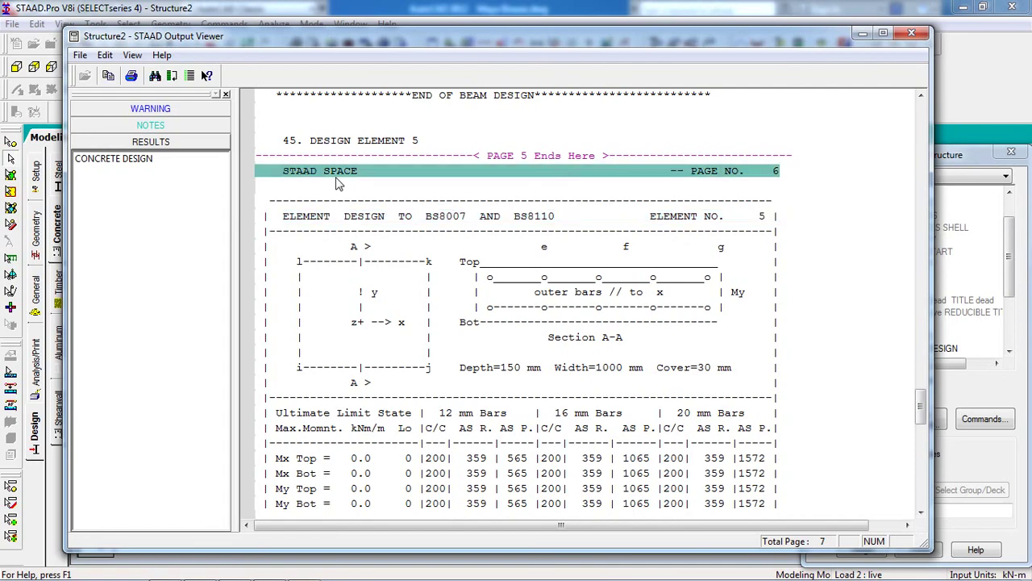
pyautogui.click(353, 225)
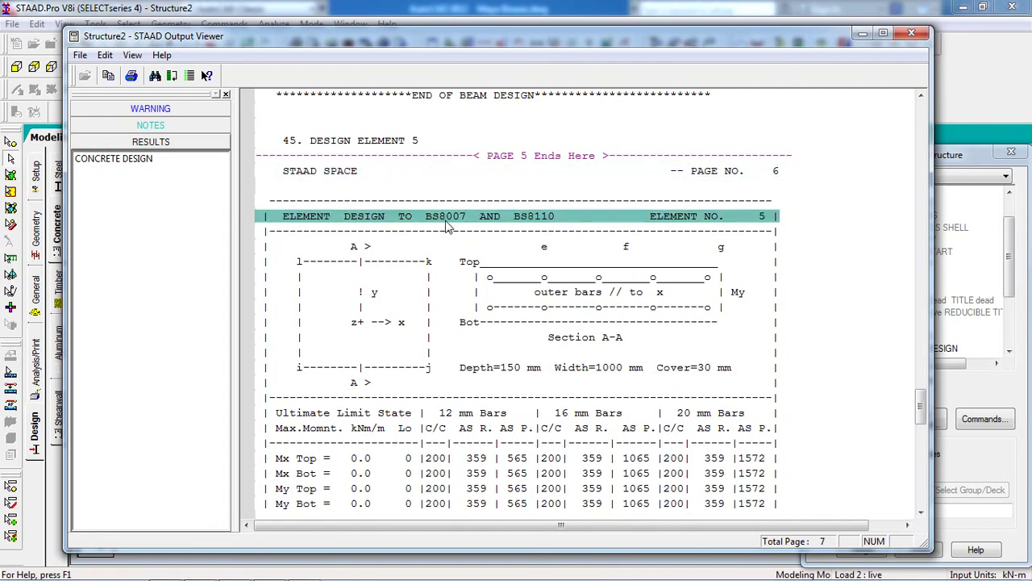
pyautogui.scroll(-3, 448, 227)
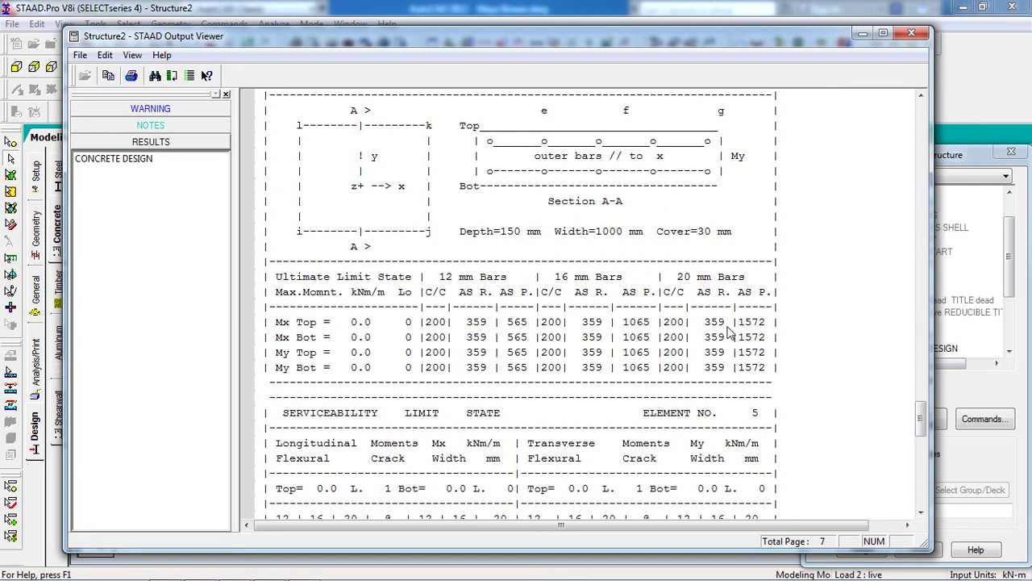
pyautogui.click(466, 280)
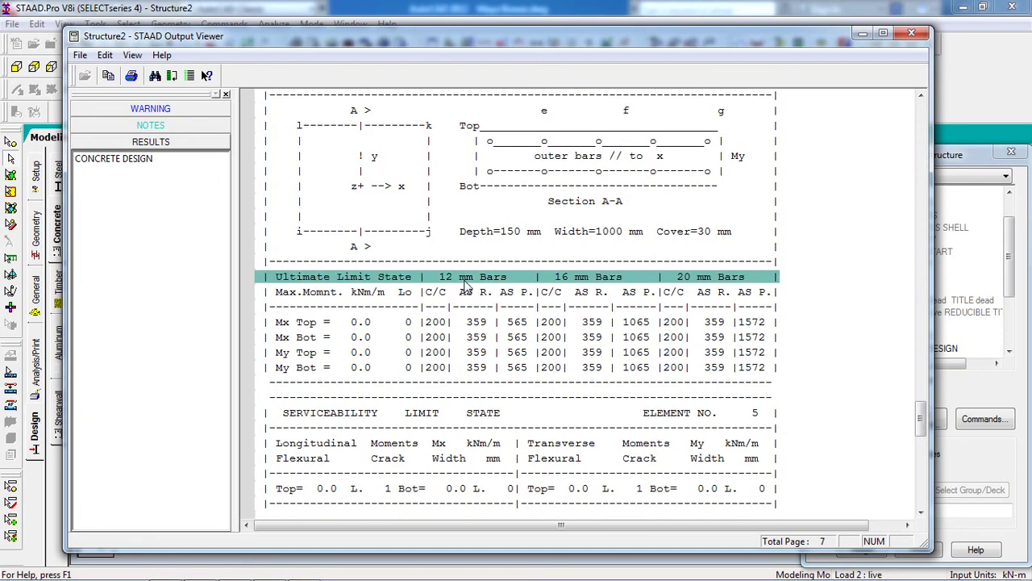
pyautogui.click(464, 295)
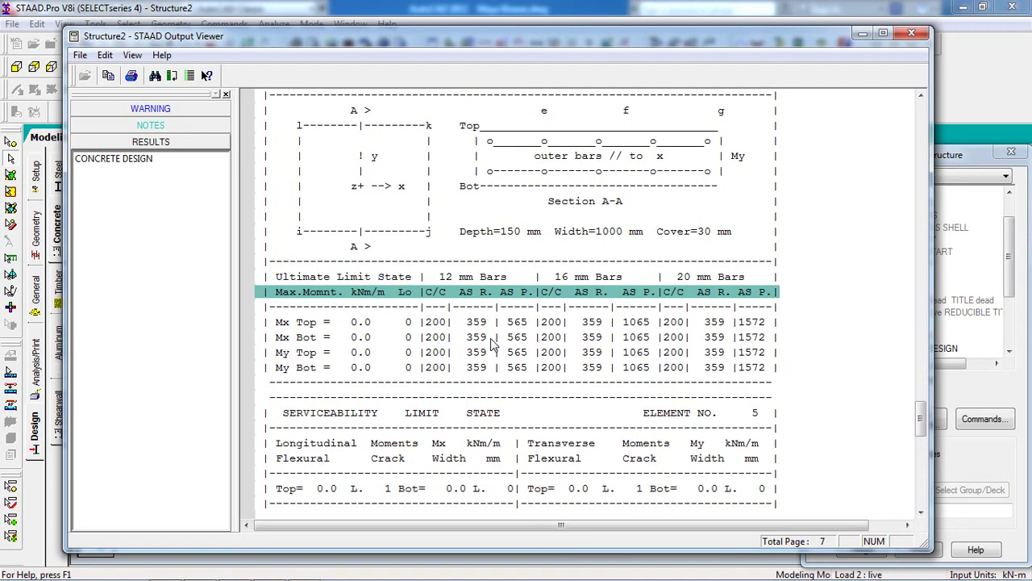
pyautogui.scroll(-15, 494, 346)
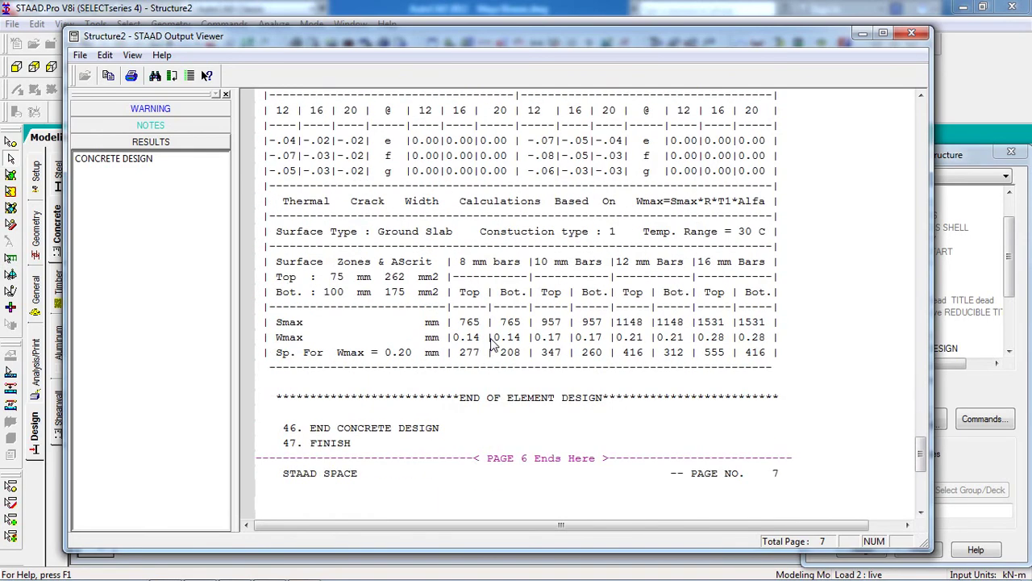
pyautogui.scroll(8, 494, 345)
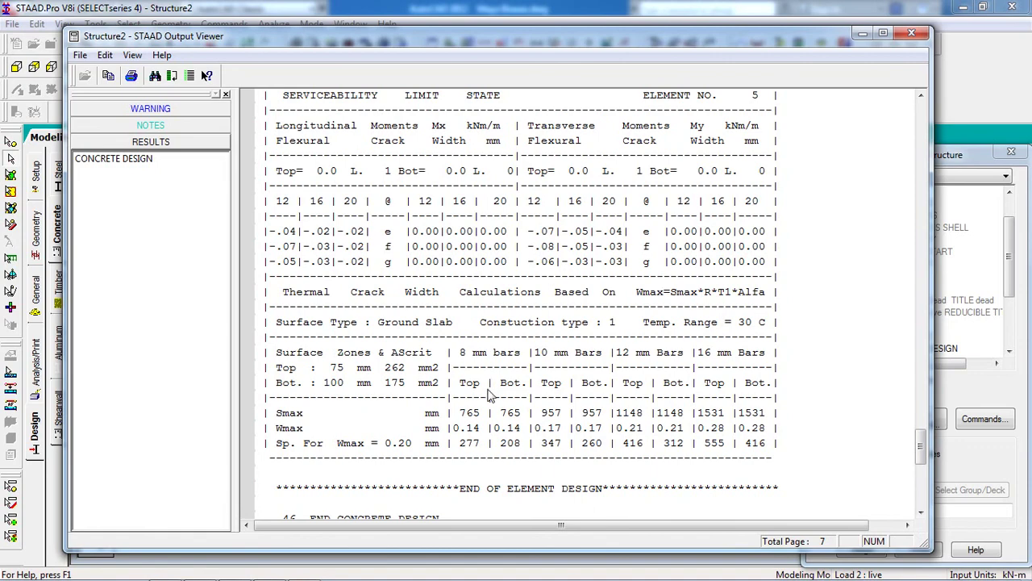
pyautogui.scroll(11, 488, 384)
pyautogui.scroll(-5, 490, 403)
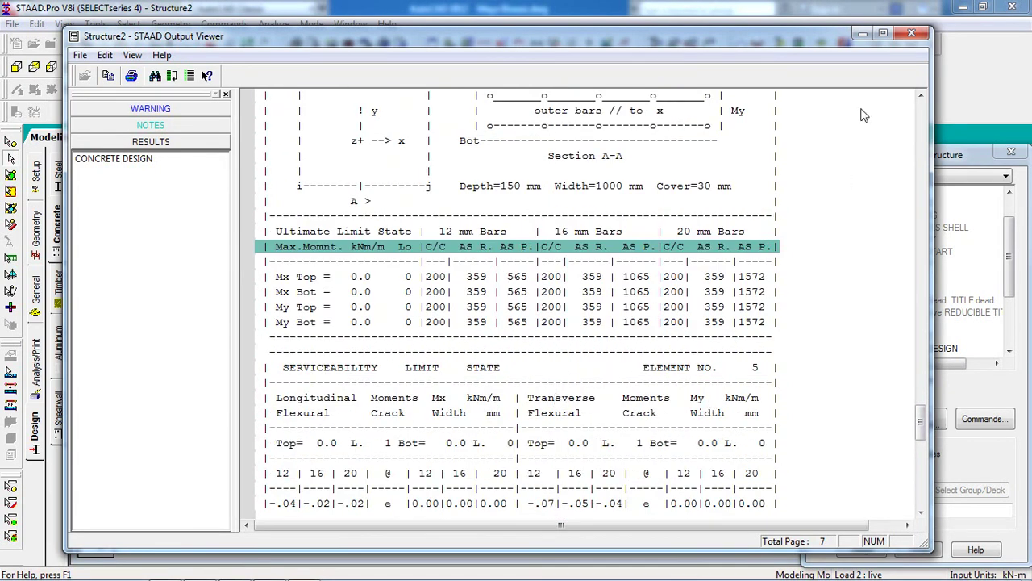
pyautogui.click(861, 33)
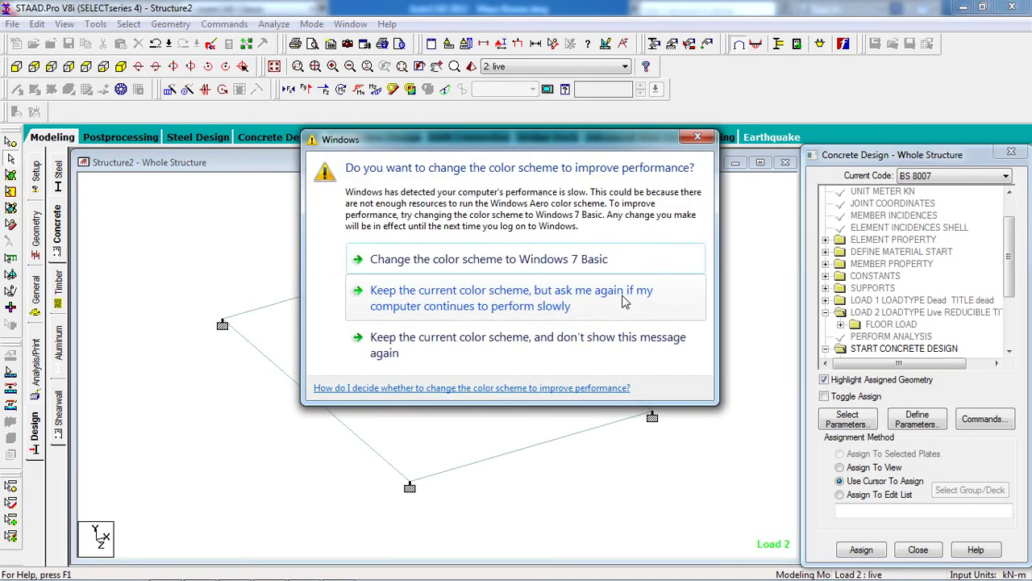
pyautogui.click(697, 137)
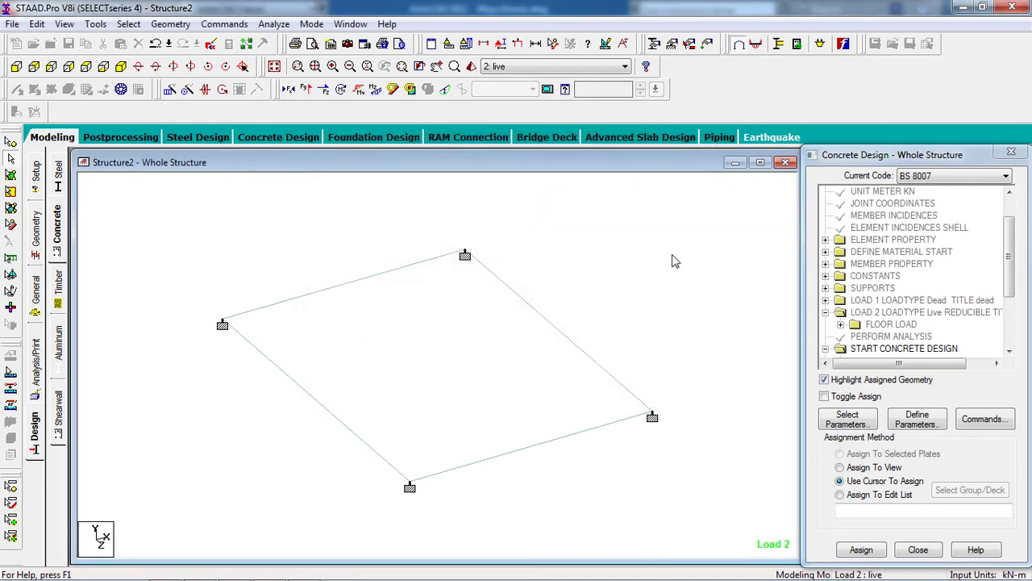